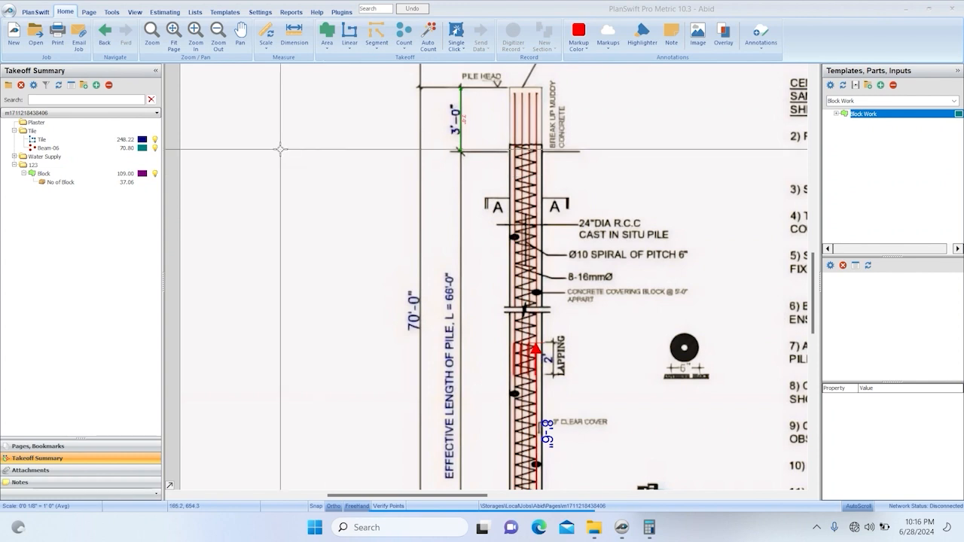
Create a new template tab named "Piling Steel"
{"action": "left_click", "coordinate": [225, 13]}
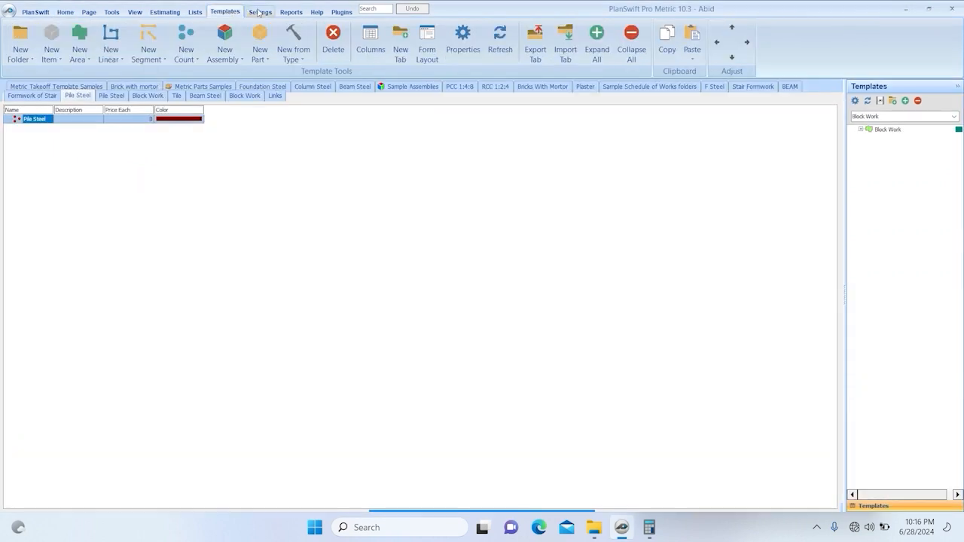
{"action": "left_click", "coordinate": [274, 96]}
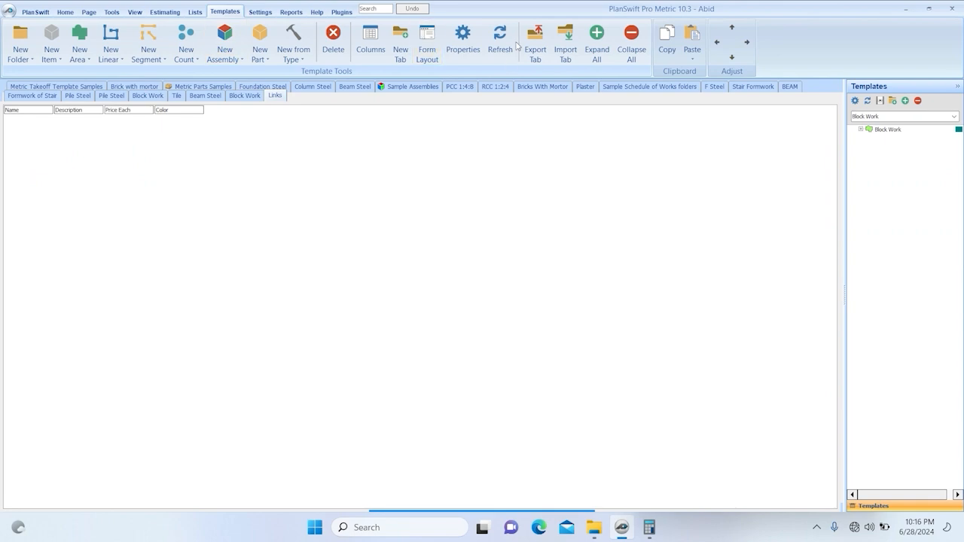
{"action": "left_click", "coordinate": [400, 47]}
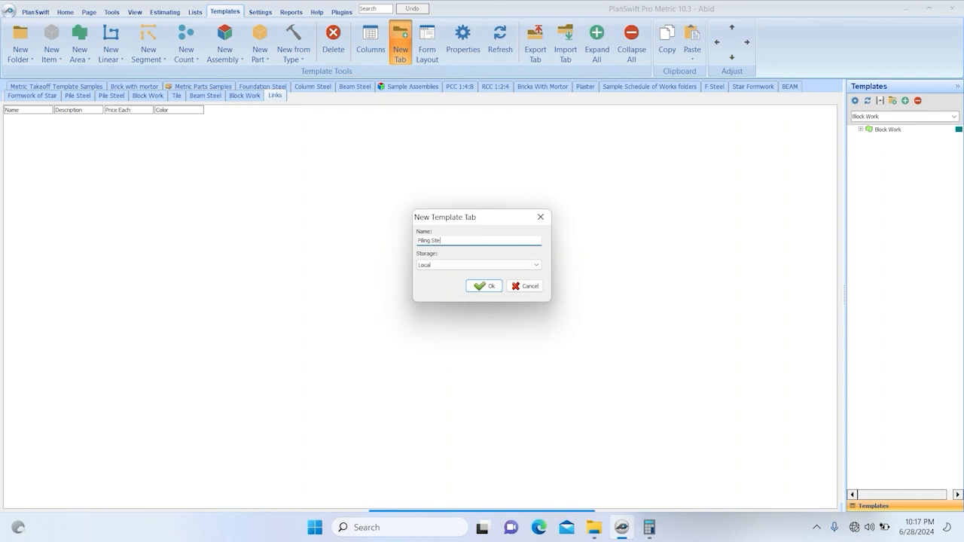
{"action": "key", "text": "Return"}
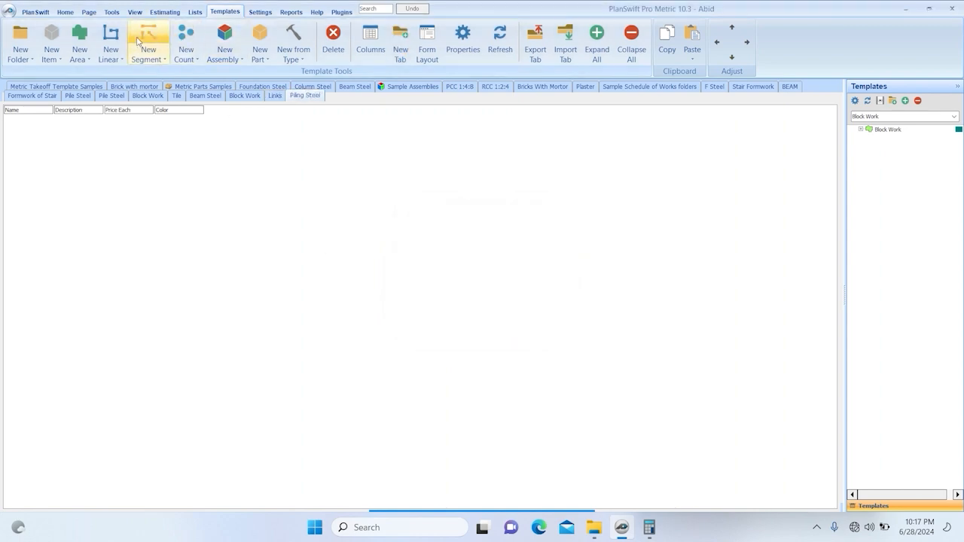
Add a new count item named "Pileing Steel" to the tab and open its advanced properties
{"action": "left_click", "coordinate": [173, 43]}
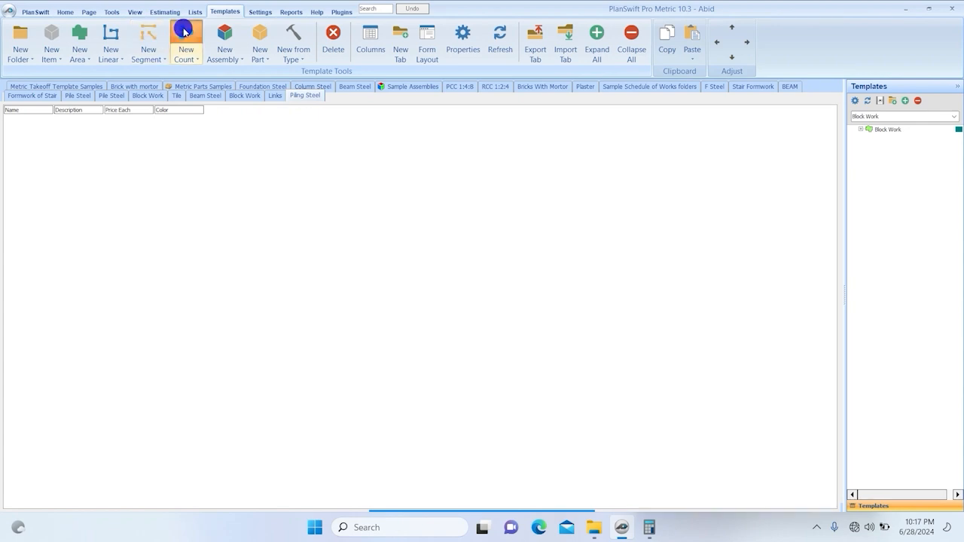
{"action": "type", "text": "Pile"}
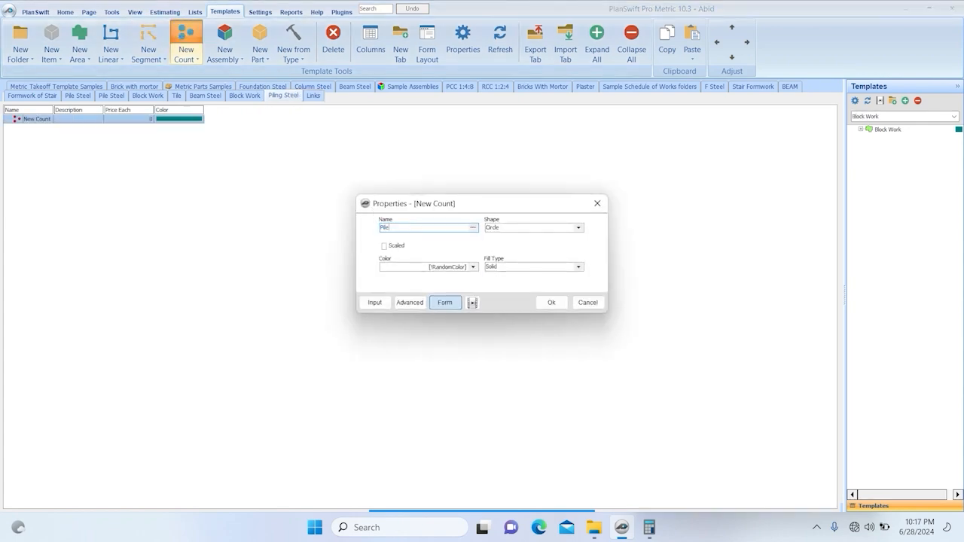
{"action": "type", "text": "ing Steel"}
{"action": "left_click", "coordinate": [405, 302]}
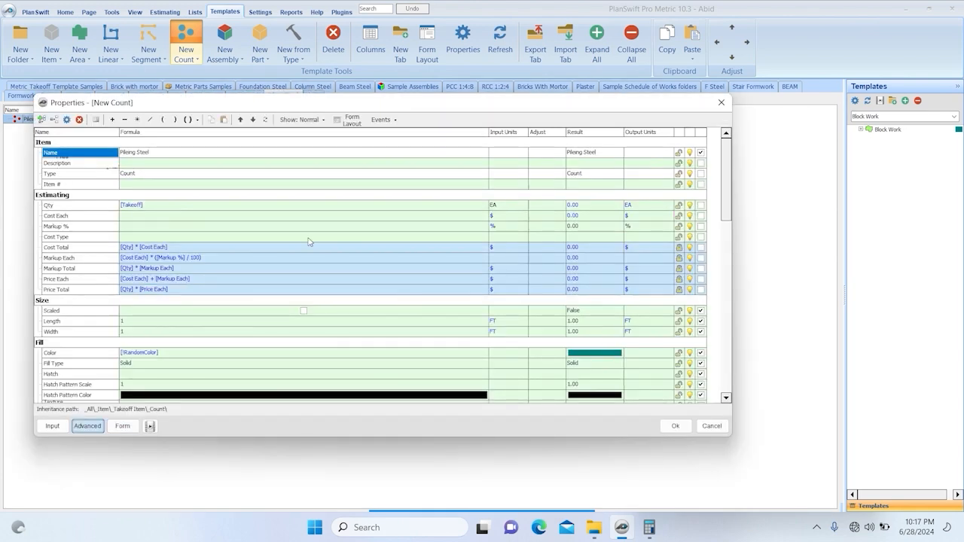
Uncheck the form display boxes for the item's size, fill, hatch and texture properties
{"action": "scroll", "coordinate": [678, 290], "scroll_direction": "down", "scroll_amount": 1}
{"action": "left_click", "coordinate": [701, 280]}
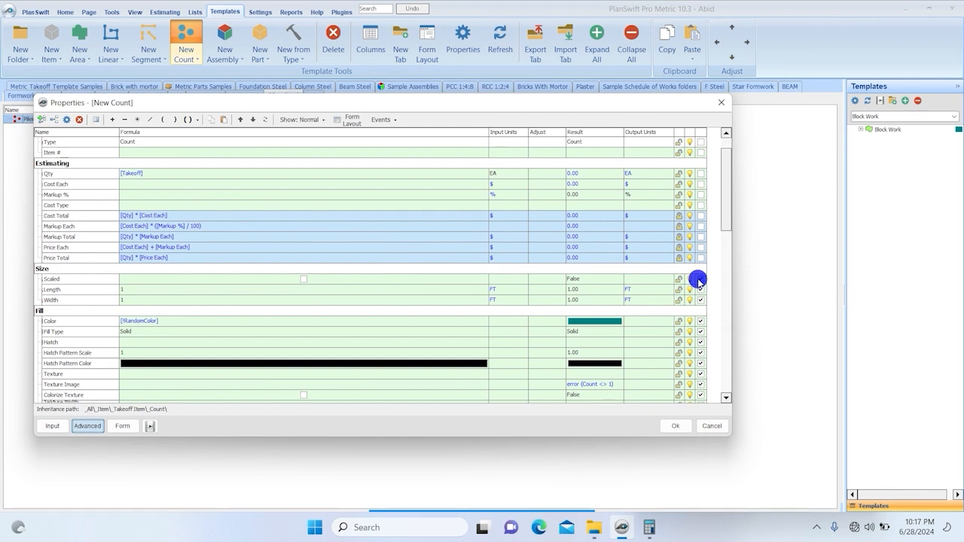
{"action": "left_click", "coordinate": [700, 290]}
{"action": "left_click", "coordinate": [701, 299]}
{"action": "left_click", "coordinate": [701, 332]}
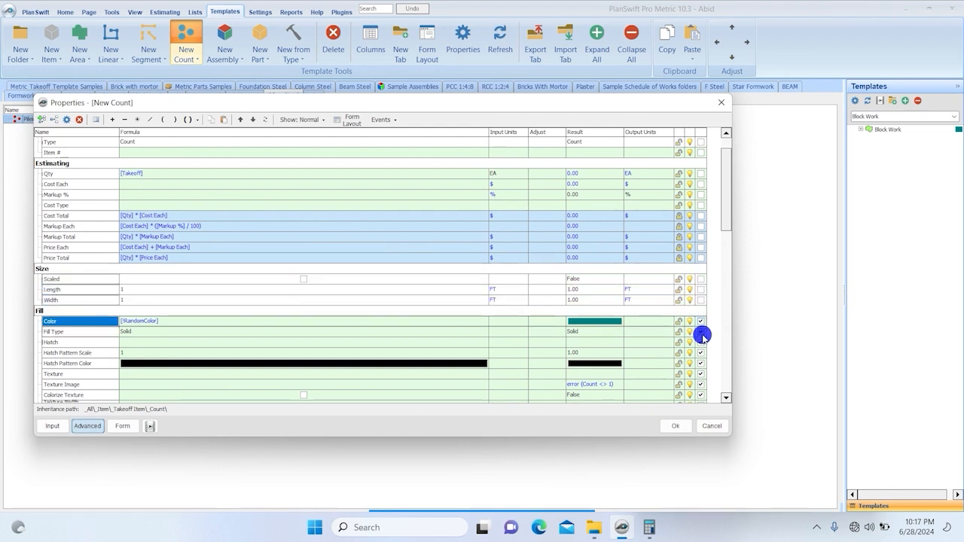
{"action": "left_click", "coordinate": [701, 353]}
{"action": "left_click", "coordinate": [700, 321]}
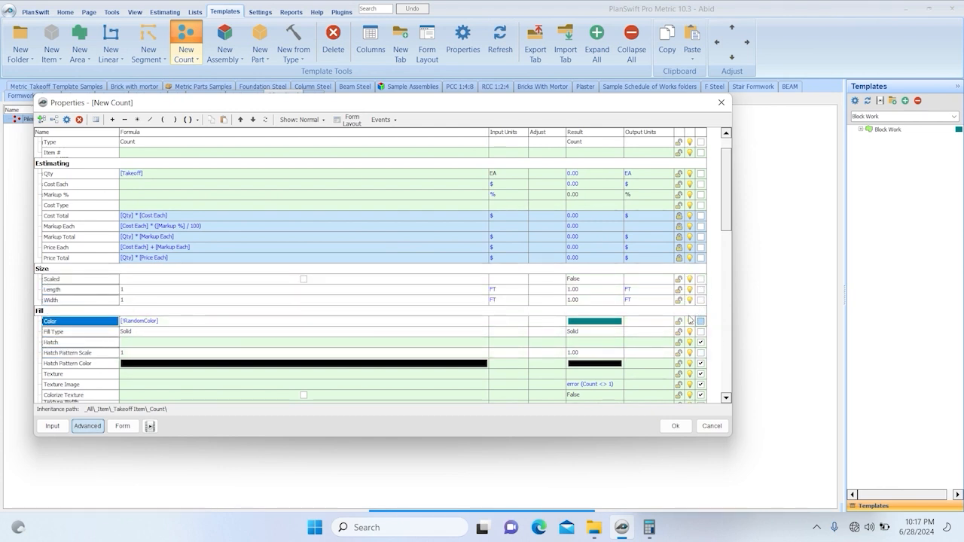
{"action": "left_click", "coordinate": [702, 343]}
{"action": "scroll", "coordinate": [703, 339], "scroll_direction": "down", "scroll_amount": 3}
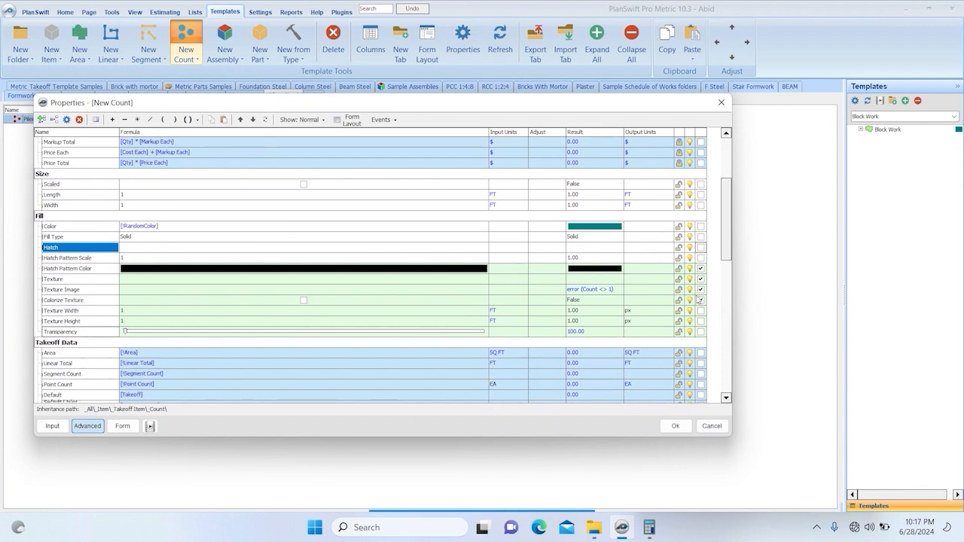
{"action": "left_click", "coordinate": [701, 279]}
{"action": "left_click", "coordinate": [700, 289]}
{"action": "left_click", "coordinate": [700, 300]}
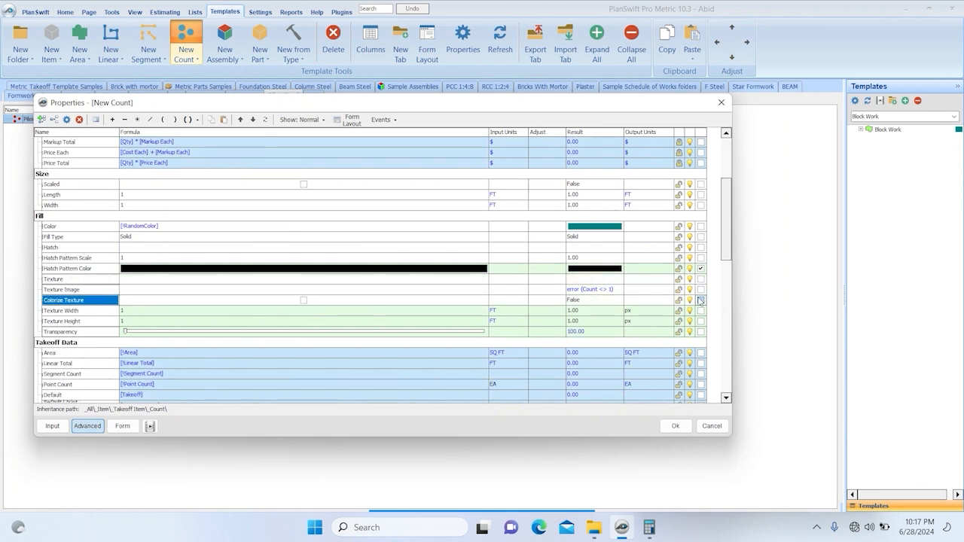
Preview the item's form layout, close it, and save the property changes
{"action": "left_click", "coordinate": [352, 119]}
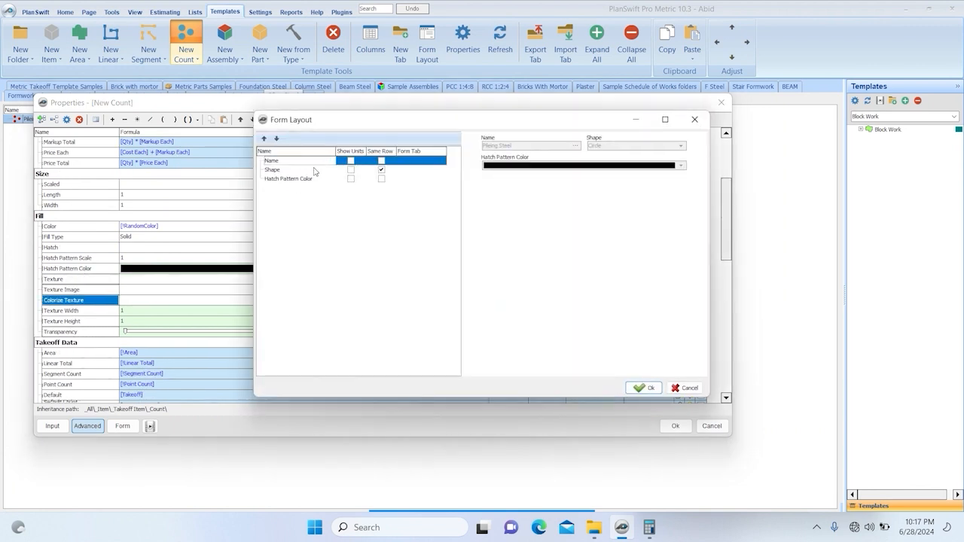
{"action": "left_click", "coordinate": [694, 119]}
{"action": "scroll", "coordinate": [591, 302], "scroll_direction": "down", "scroll_amount": 6}
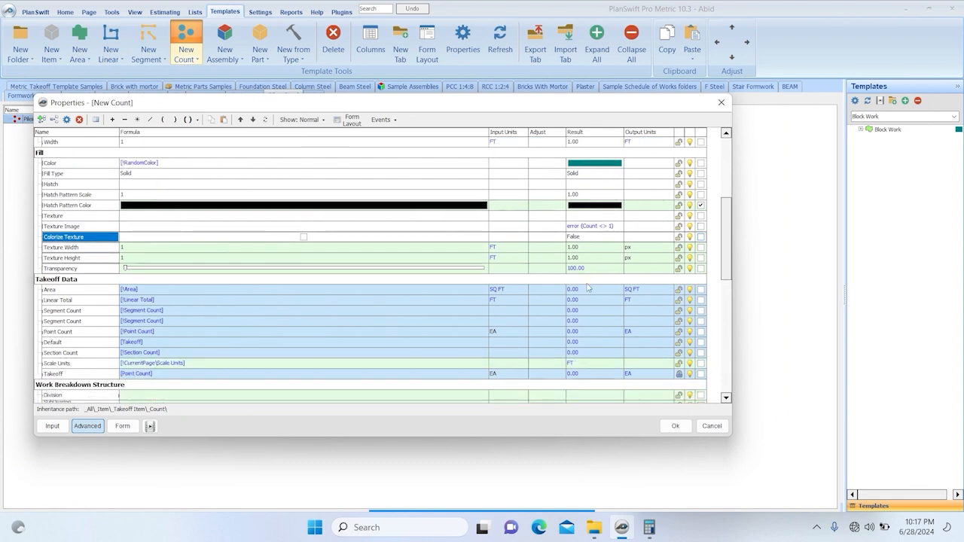
{"action": "scroll", "coordinate": [591, 302], "scroll_direction": "down", "scroll_amount": 7}
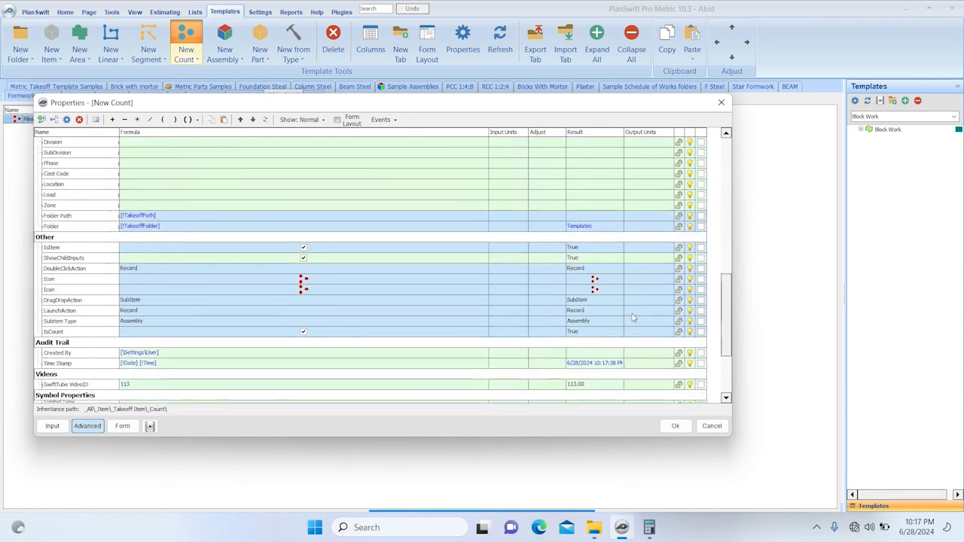
{"action": "left_click", "coordinate": [700, 332]}
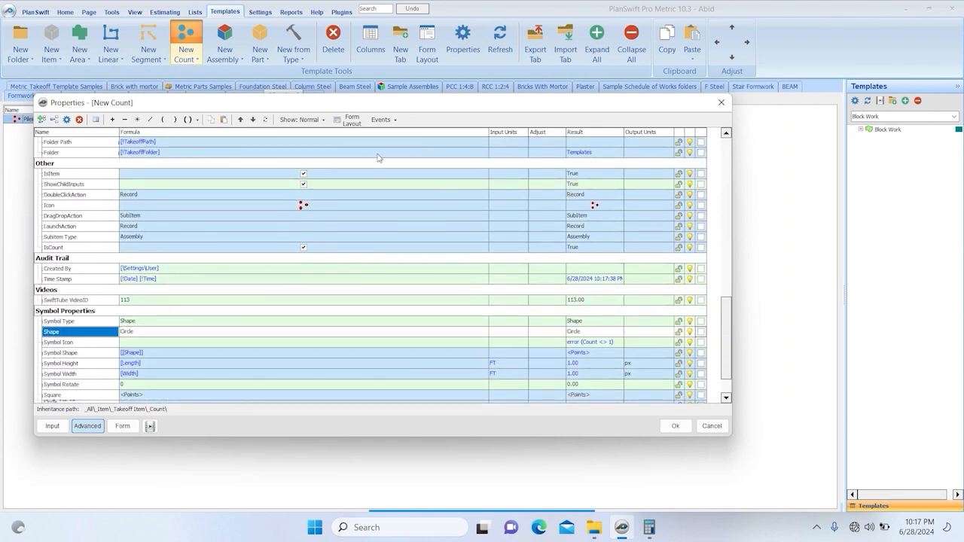
{"action": "left_click", "coordinate": [676, 426]}
Reopen the Pileing Steel item's properties to review its form and advanced views
{"action": "left_click", "coordinate": [28, 119]}
{"action": "double_click", "coordinate": [29, 119]}
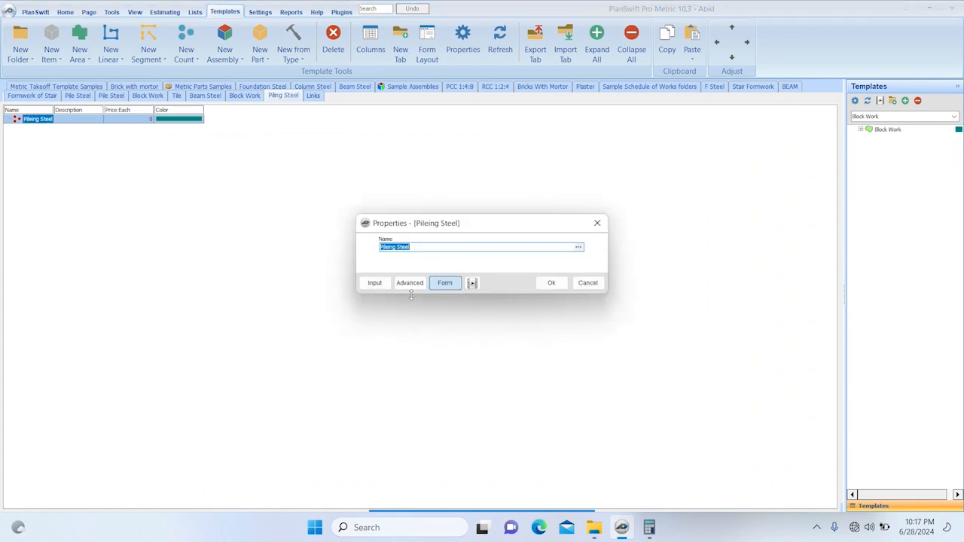
{"action": "left_click", "coordinate": [411, 282]}
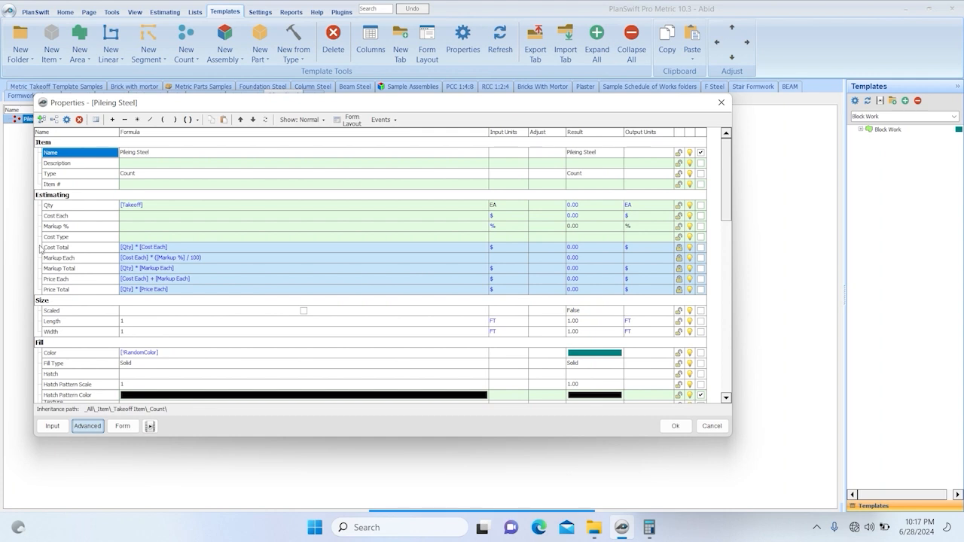
{"action": "left_click", "coordinate": [676, 426]}
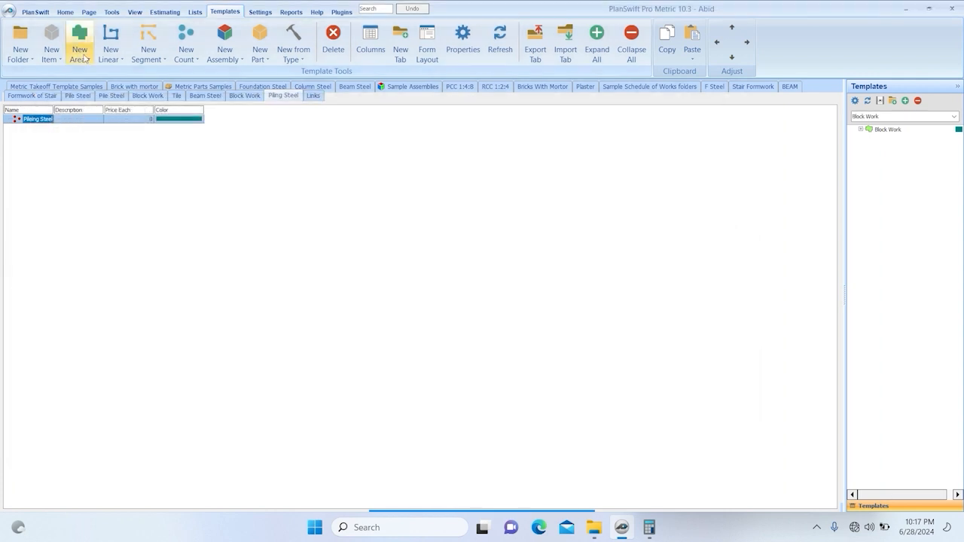
Add a new Estimating property named "Total wt M-Bar-1" to the Pileing Steel item
{"action": "left_click", "coordinate": [76, 12]}
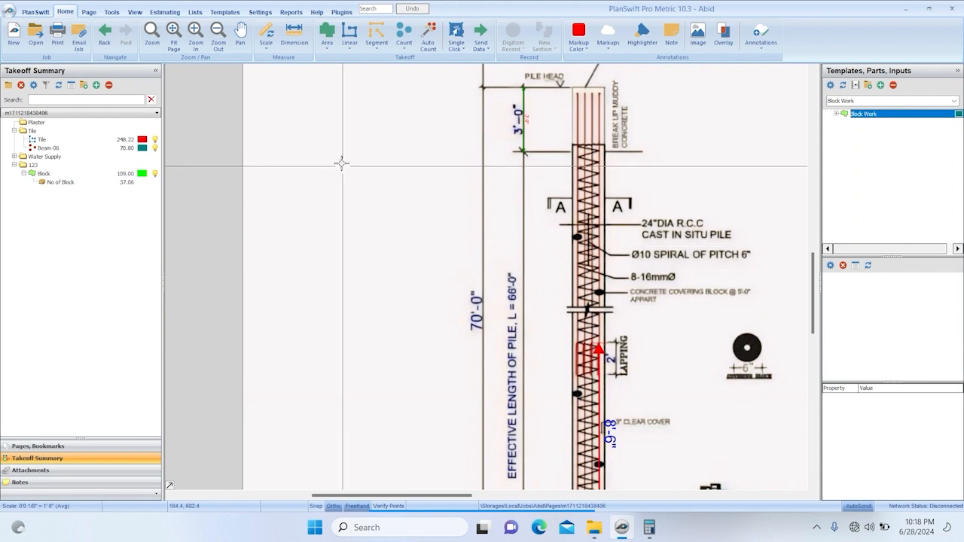
{"action": "left_click", "coordinate": [224, 12]}
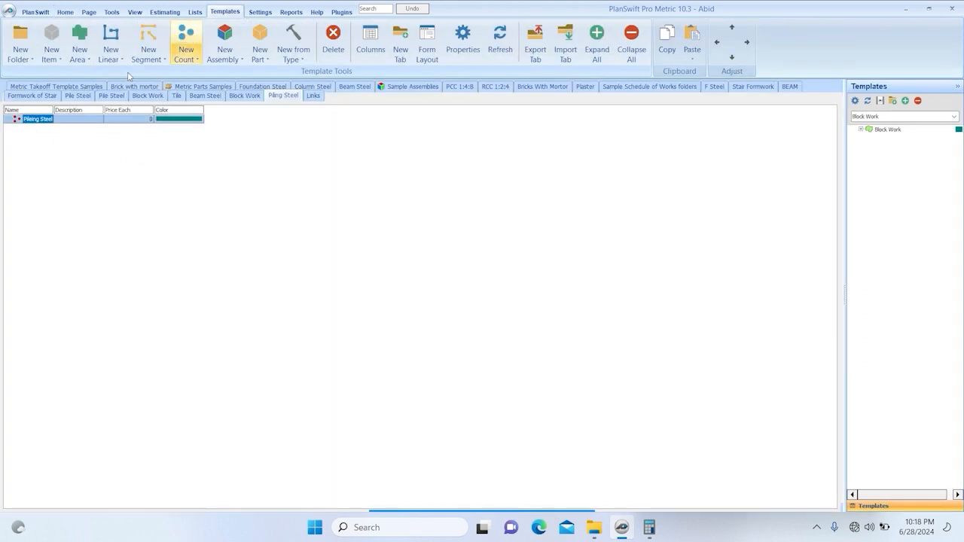
{"action": "double_click", "coordinate": [35, 119]}
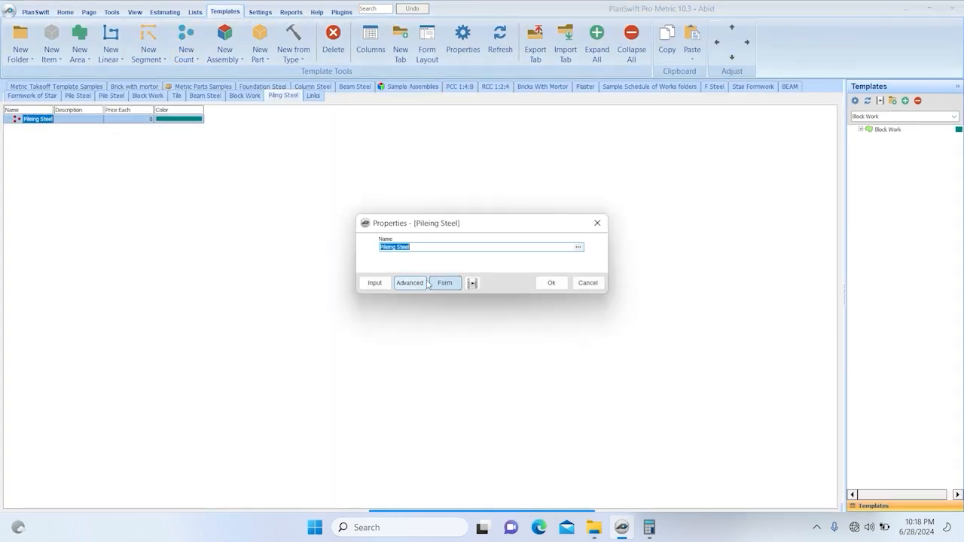
{"action": "left_click", "coordinate": [426, 283]}
{"action": "left_click", "coordinate": [42, 120]}
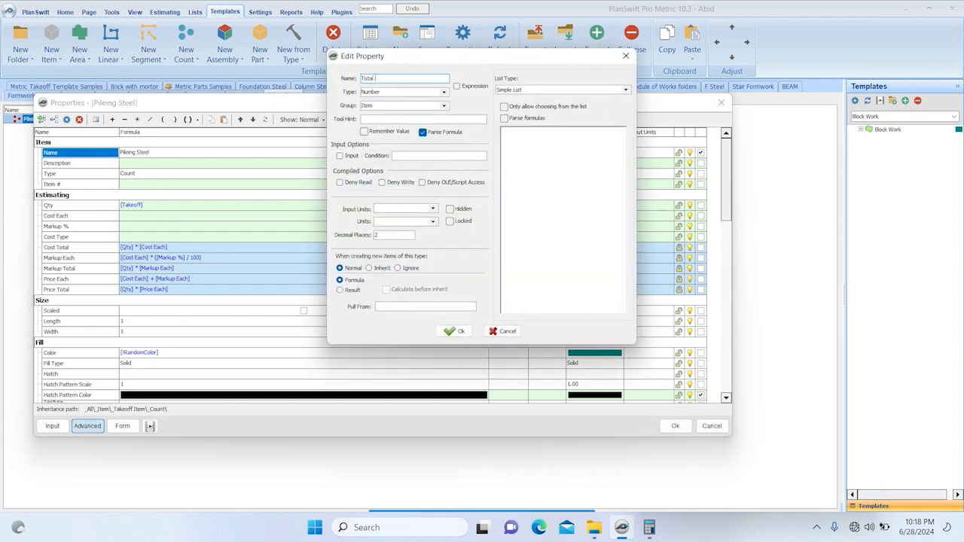
{"action": "key", "text": "BackSpace"}
{"action": "left_click", "coordinate": [443, 105]}
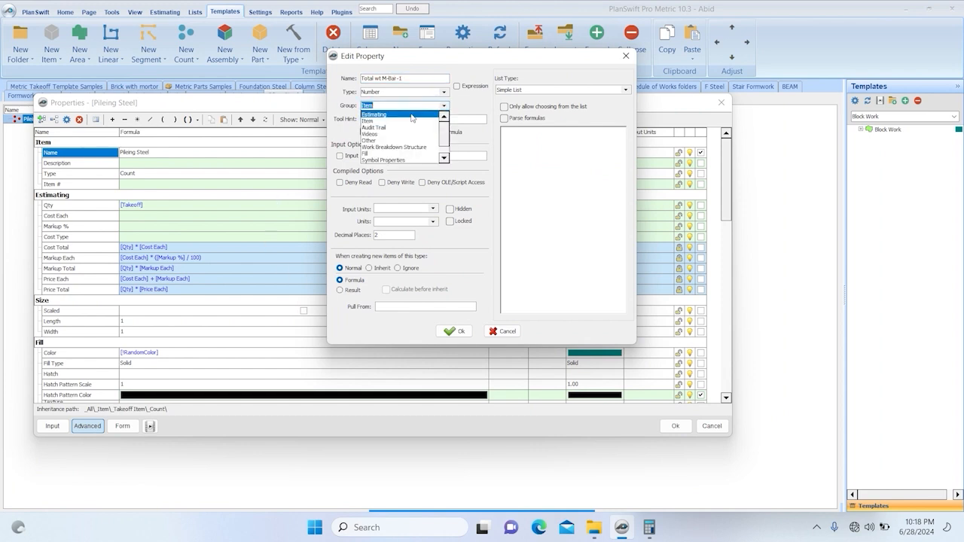
{"action": "left_click", "coordinate": [411, 114]}
{"action": "left_click", "coordinate": [454, 331]}
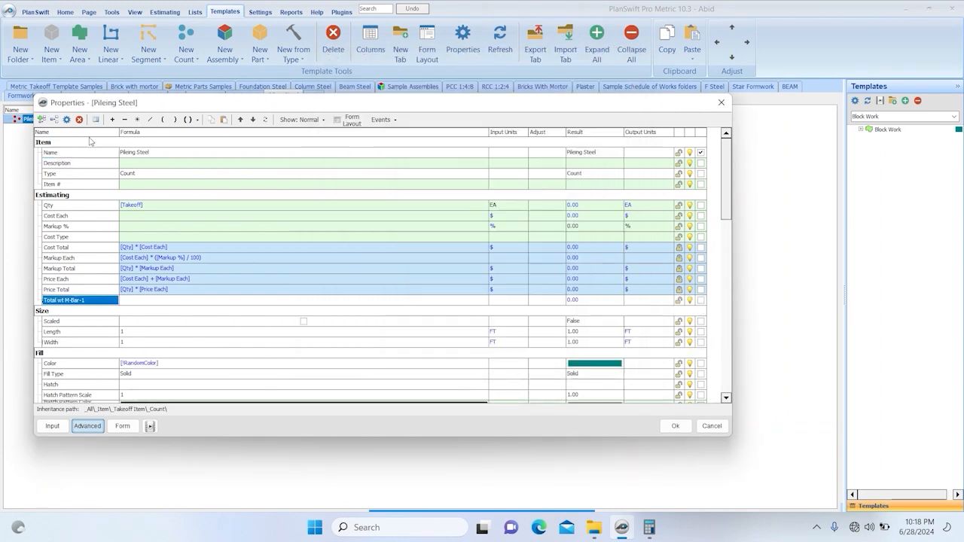
Add two more Estimating properties named "M-Bar-1 Dia" and "Bar wt of M-bar-1"
{"action": "left_click", "coordinate": [41, 119]}
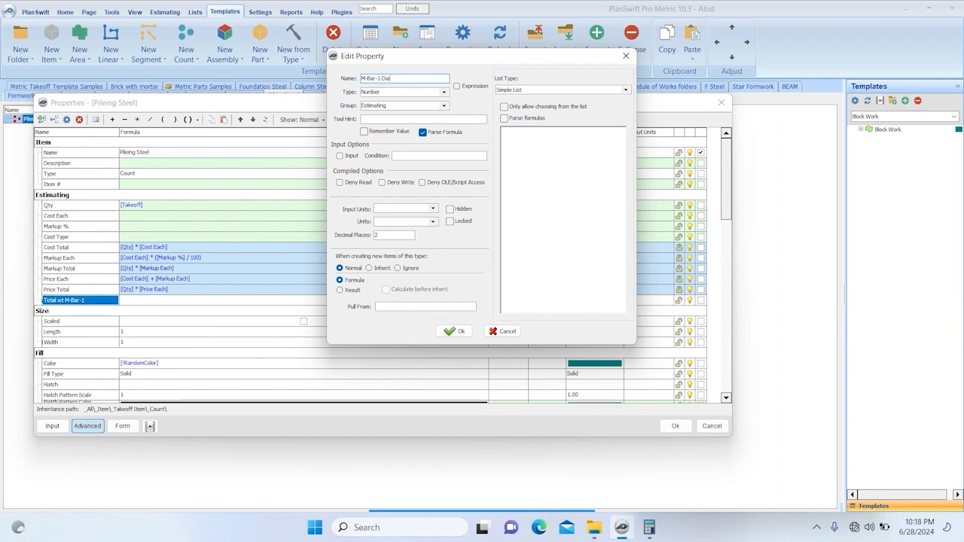
{"action": "left_click", "coordinate": [456, 332]}
{"action": "left_click", "coordinate": [54, 119]}
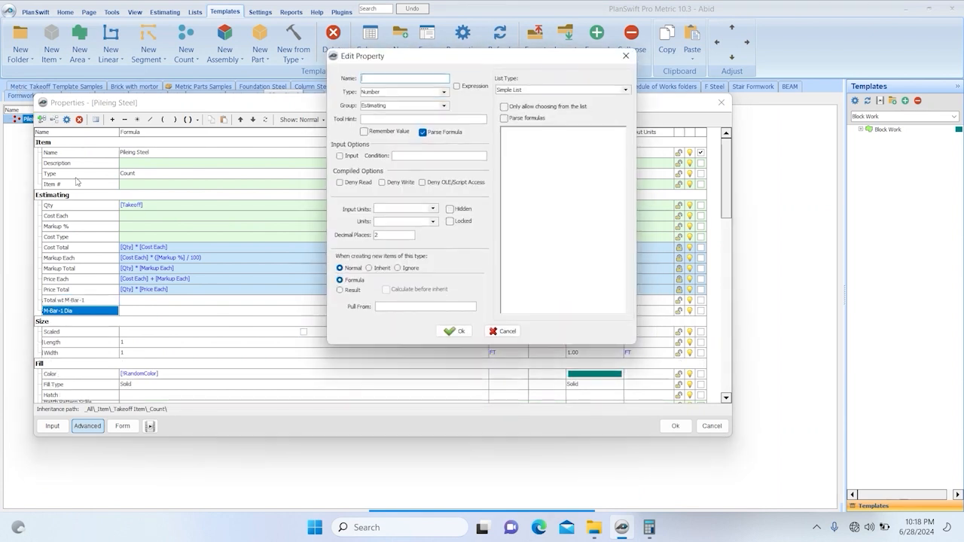
{"action": "type", "text": "Bar wt of M-bar-1"}
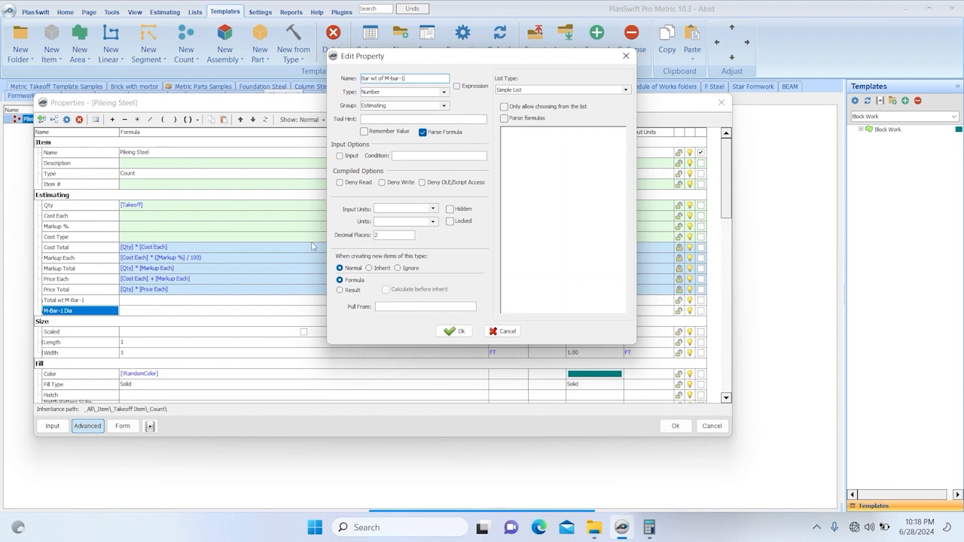
{"action": "left_click", "coordinate": [450, 331]}
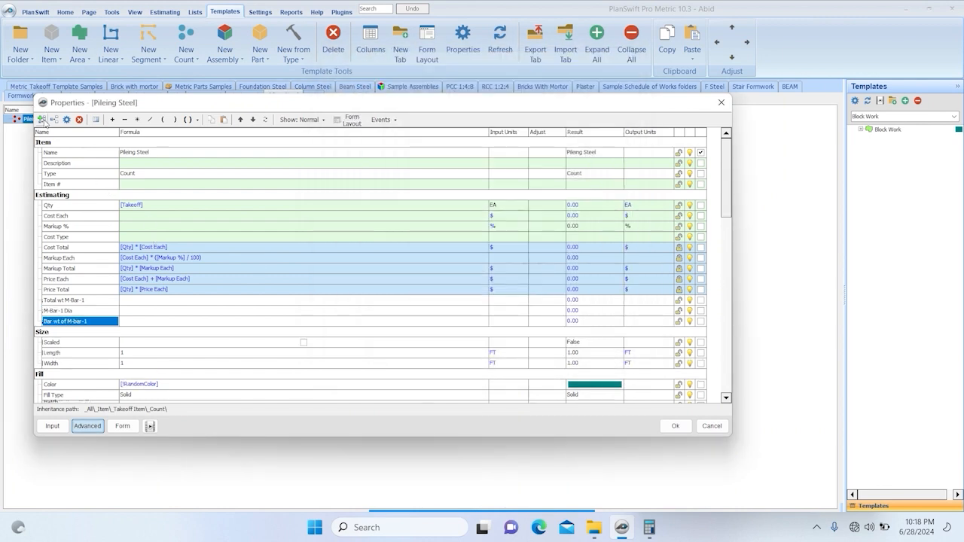
Add an Estimating property named "No of M-bar-1"
{"action": "left_click", "coordinate": [43, 120]}
{"action": "type", "text": "No of Ma"}
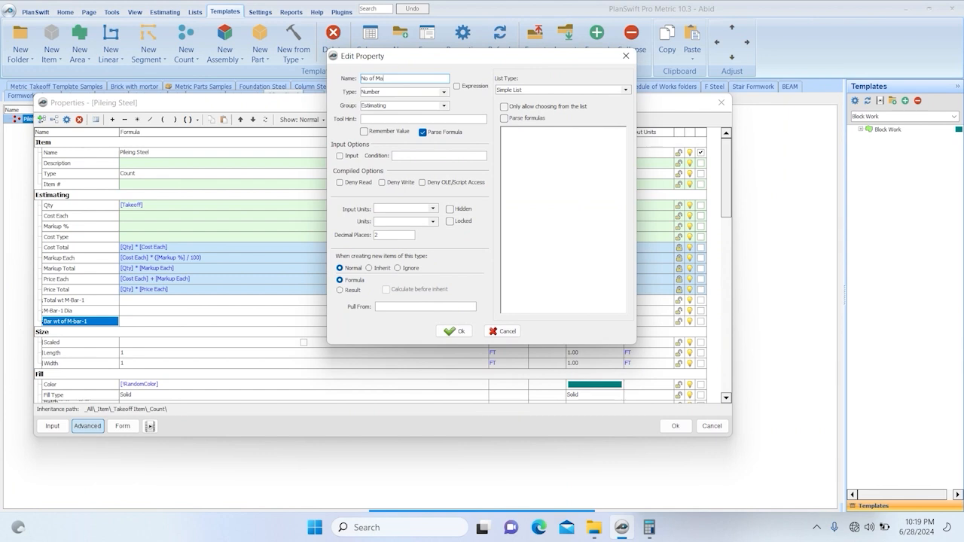
{"action": "type", "text": "in Bar"}
{"action": "key", "text": "BackSpace"}
{"action": "key", "text": "BackSpace"}
{"action": "key", "text": "BackSpace"}
{"action": "type", "text": "-ba"}
{"action": "left_click", "coordinate": [456, 331]}
Add an Estimating property named "M-Bar-1 Length"
{"action": "left_click", "coordinate": [45, 121]}
{"action": "type", "text": "M-Bar"}
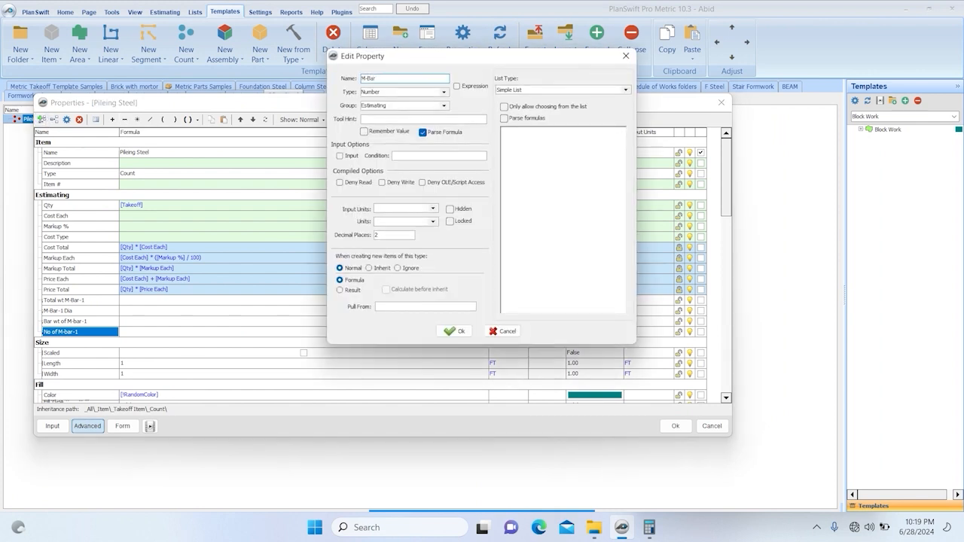
{"action": "type", "text": "-1 Length"}
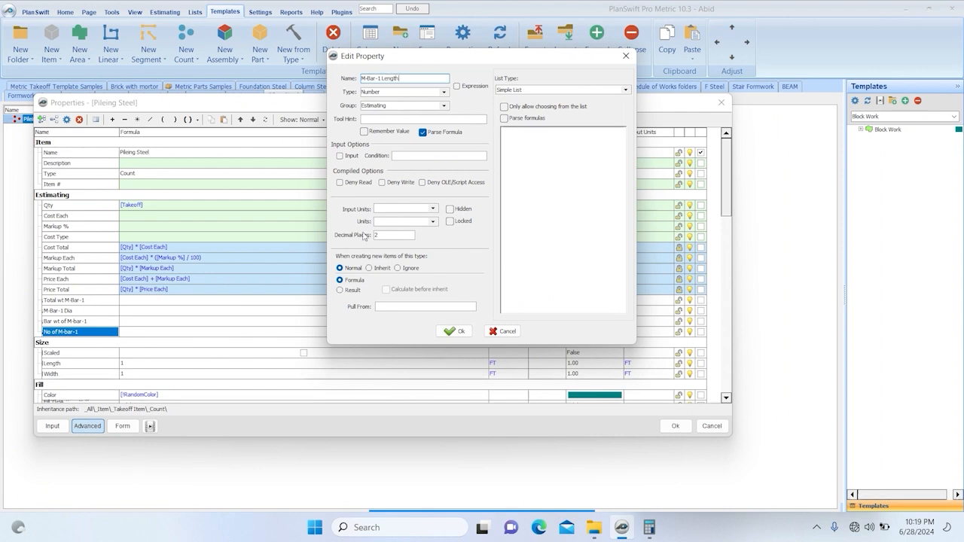
{"action": "left_click", "coordinate": [439, 330]}
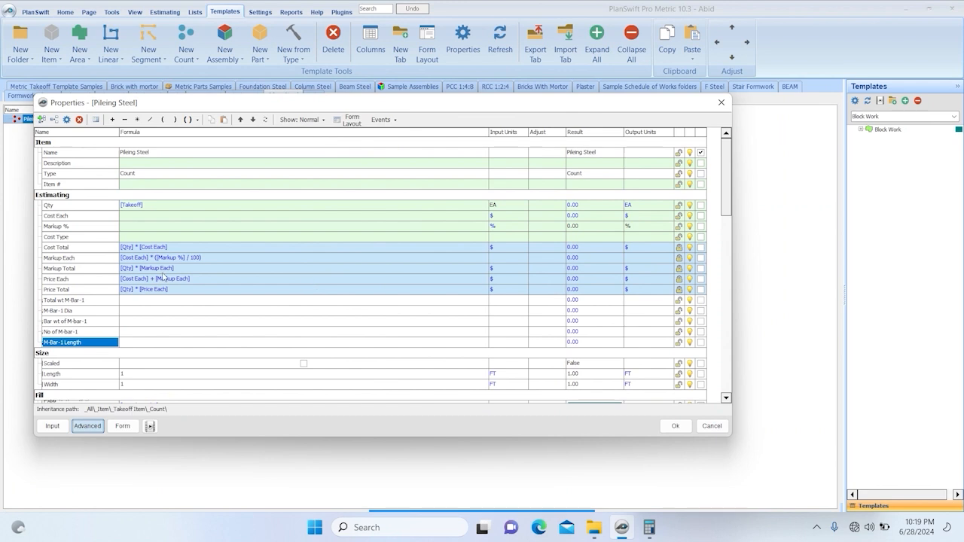
Set the input units of "Total wt M-Bar-1" to kg and of "M-Bar-1 Dia" to #
{"action": "left_click", "coordinate": [136, 309]}
{"action": "left_click", "coordinate": [140, 300]}
{"action": "left_click", "coordinate": [507, 301]}
{"action": "left_click", "coordinate": [522, 301]}
{"action": "left_click", "coordinate": [504, 309]}
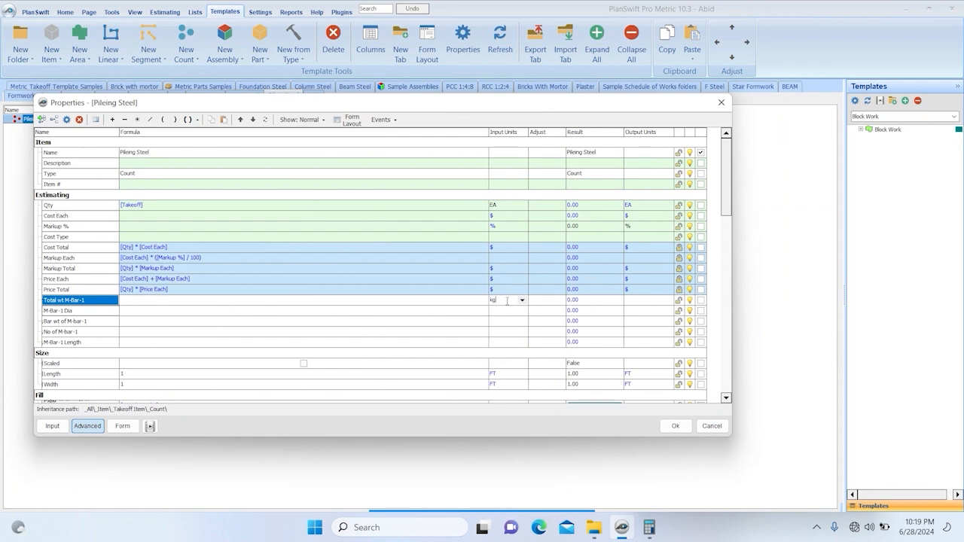
{"action": "left_click", "coordinate": [502, 311]}
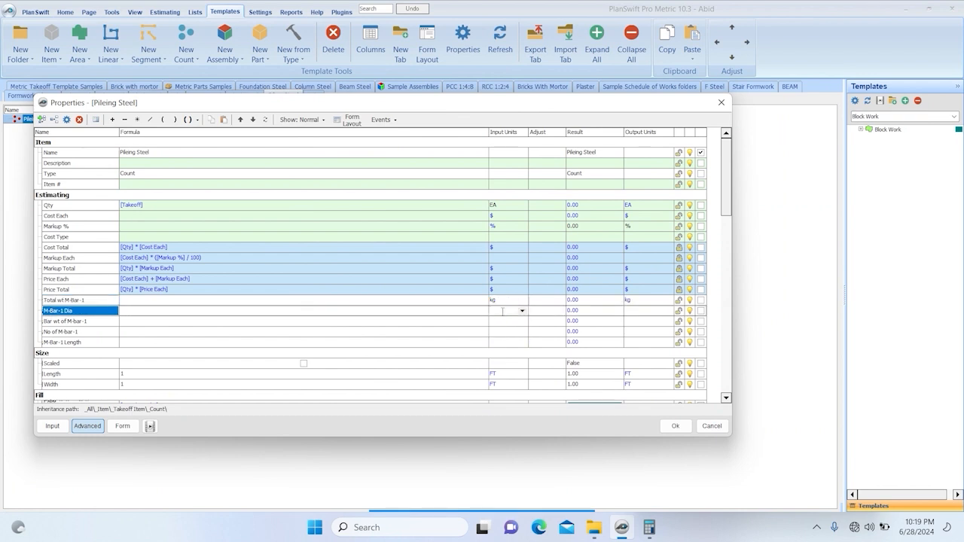
{"action": "type", "text": "#"}
{"action": "key", "text": "Return"}
Set the input units of "Bar wt of M-bar-1" to kg, "No of M-bar-1" to EA and "M-Bar-1 Length" to FT
{"action": "left_click", "coordinate": [503, 321]}
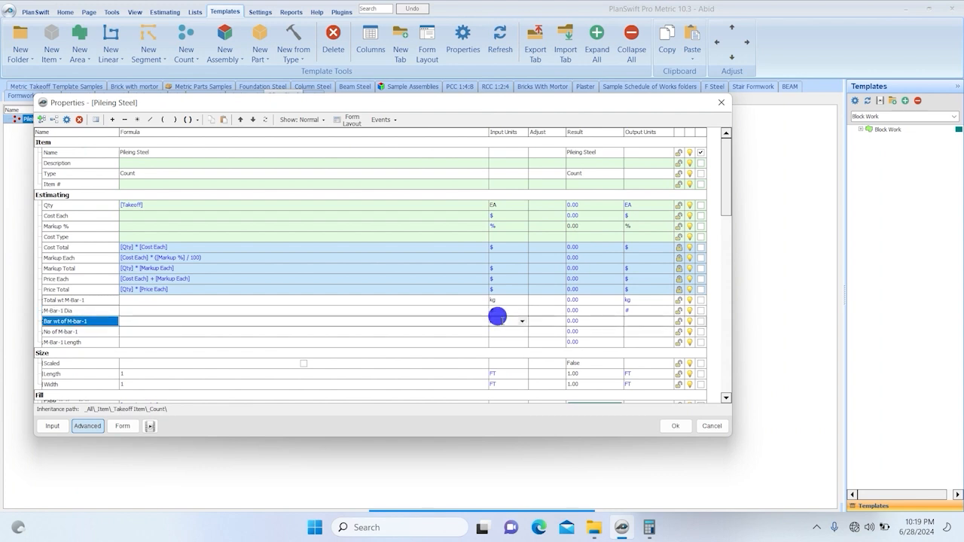
{"action": "type", "text": "kg"}
{"action": "key", "text": "Return"}
{"action": "left_click", "coordinate": [505, 335]}
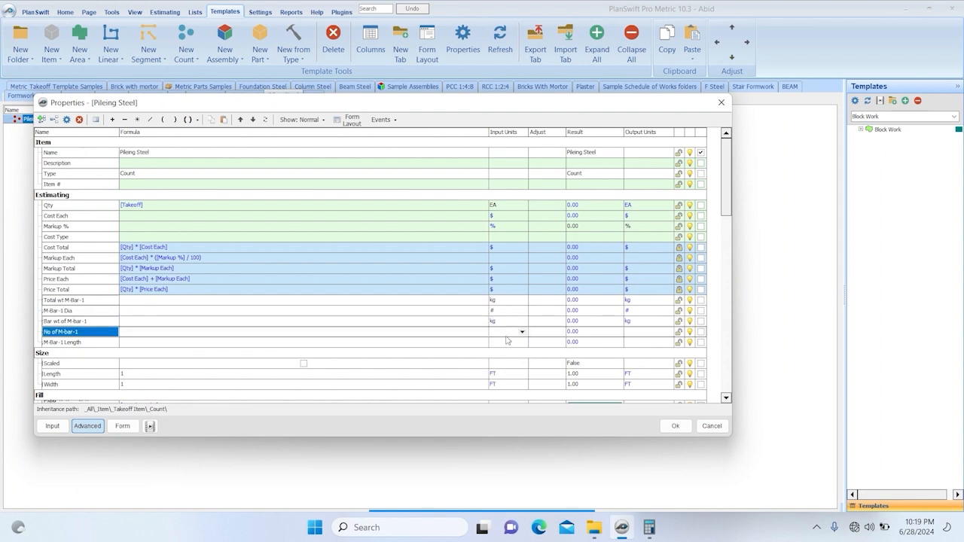
{"action": "type", "text": "EA"}
{"action": "key", "text": "Return"}
{"action": "left_click", "coordinate": [512, 342]}
{"action": "type", "text": "FT"}
{"action": "key", "text": "Return"}
Tick the last-column checkbox for the M-Bar-1 Length, No of, Bar wt and Dia properties
{"action": "left_click", "coordinate": [700, 342]}
{"action": "left_click", "coordinate": [702, 331]}
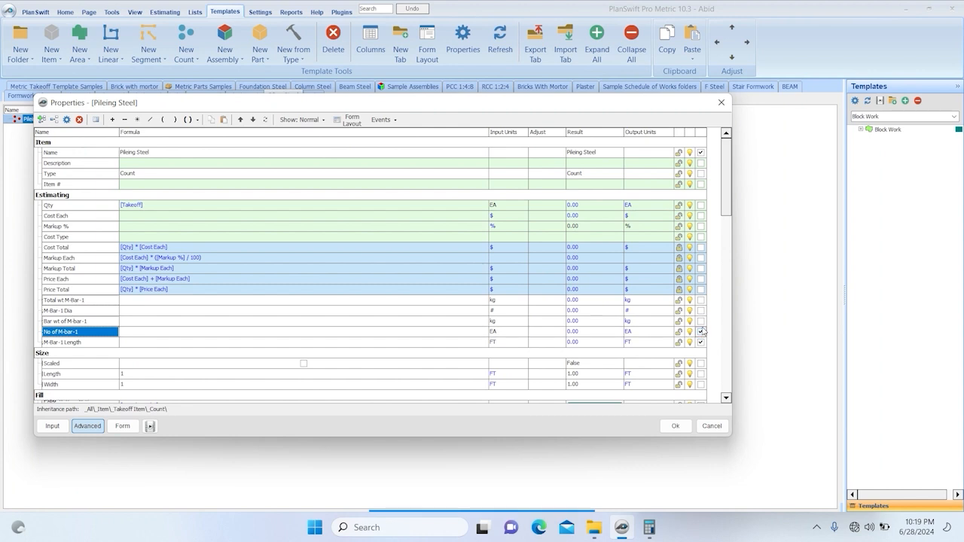
{"action": "left_click", "coordinate": [701, 321]}
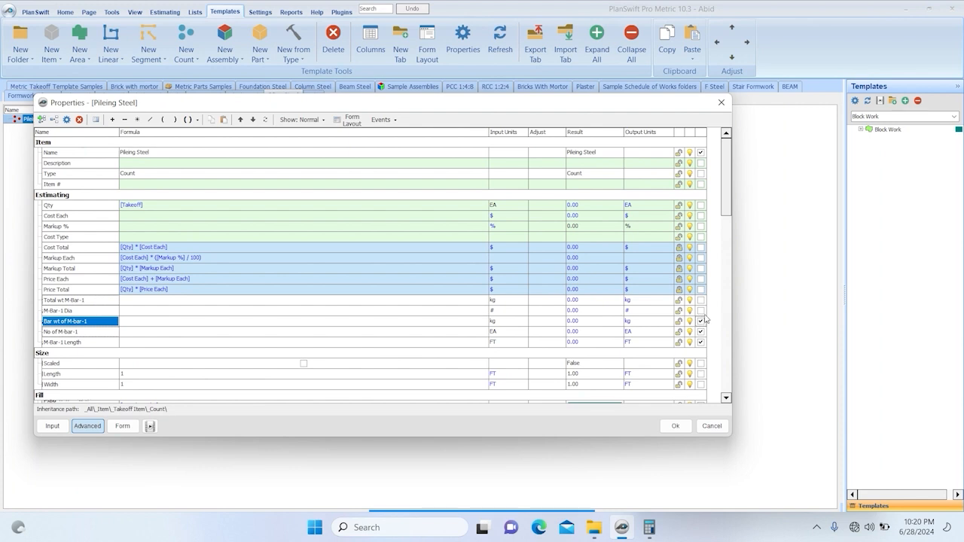
{"action": "left_click", "coordinate": [700, 310]}
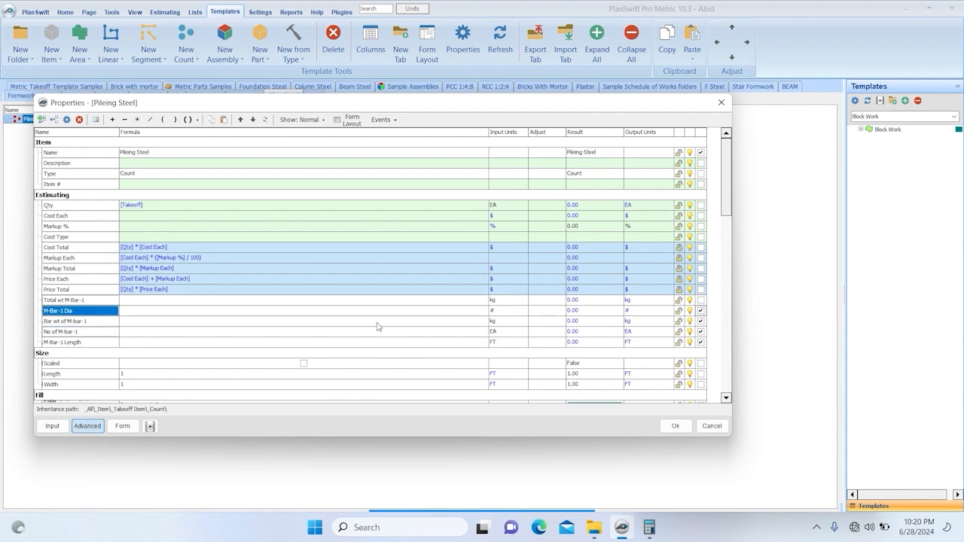
Add Estimating properties named "Total wt M-Bar-2" and "M-bar-2 Dia" to the Pileing Steel item
{"action": "left_click", "coordinate": [42, 119]}
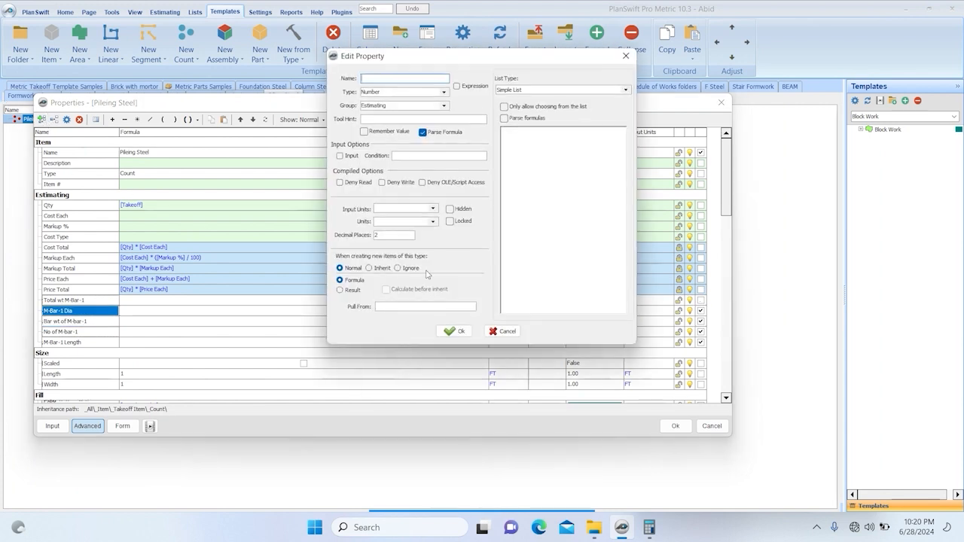
{"action": "type", "text": "Tot"}
{"action": "type", "text": "al wt M-Bar-2"}
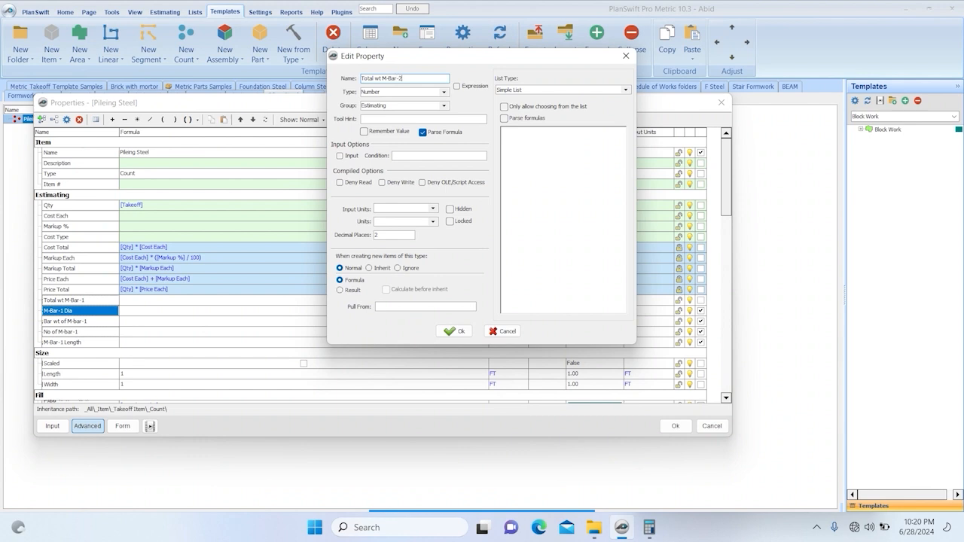
{"action": "left_click", "coordinate": [461, 332]}
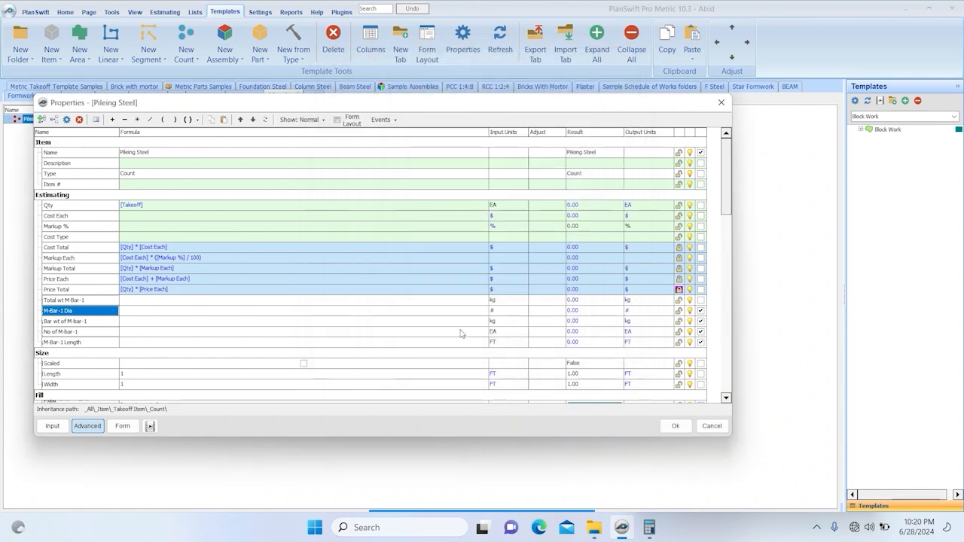
{"action": "left_click", "coordinate": [42, 119]}
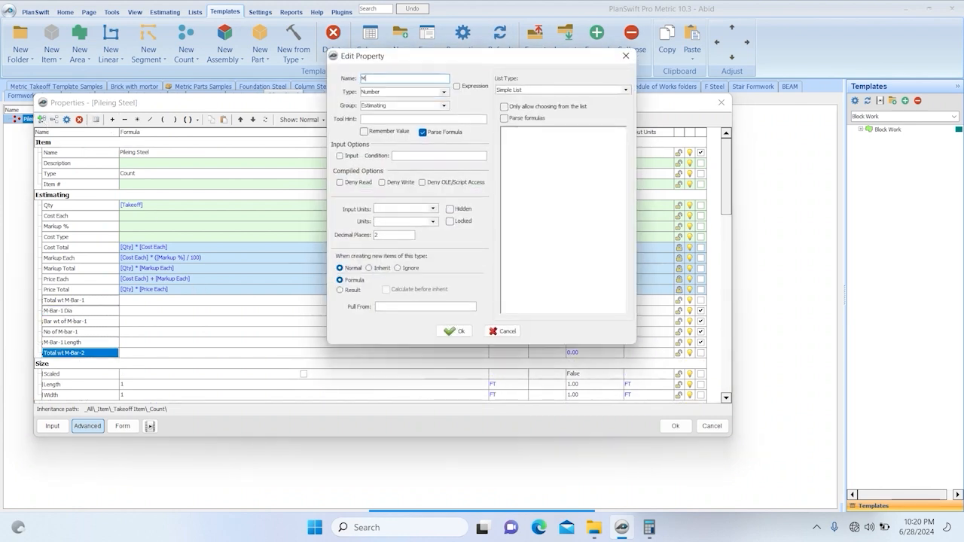
{"action": "type", "text": "M-bar-2 Dia"}
{"action": "left_click", "coordinate": [452, 331]}
Add Estimating properties named "Bar wt of M-Bar-2" and "No of M-Bar-2"
{"action": "left_click", "coordinate": [41, 119]}
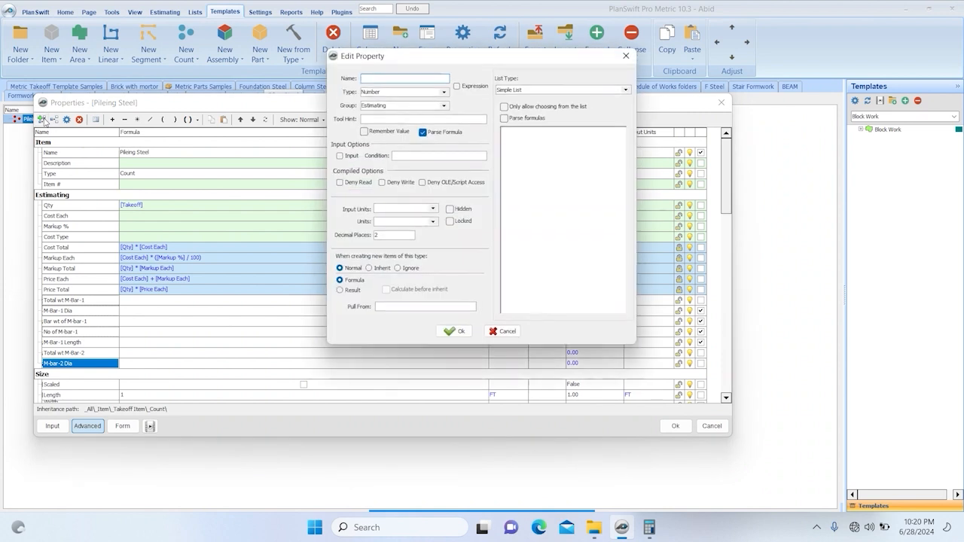
{"action": "type", "text": "Bar wt of"}
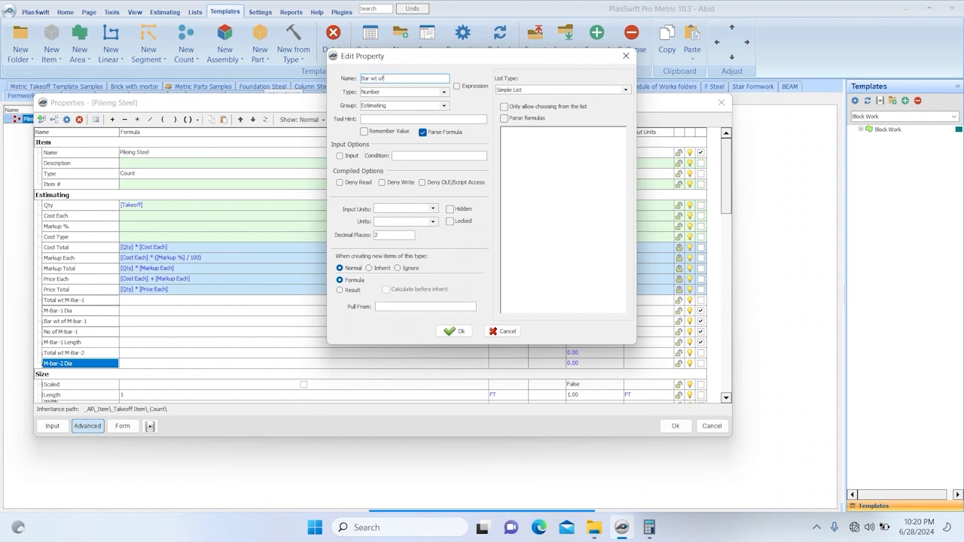
{"action": "type", "text": "M-Bar-2"}
{"action": "left_click", "coordinate": [456, 331]}
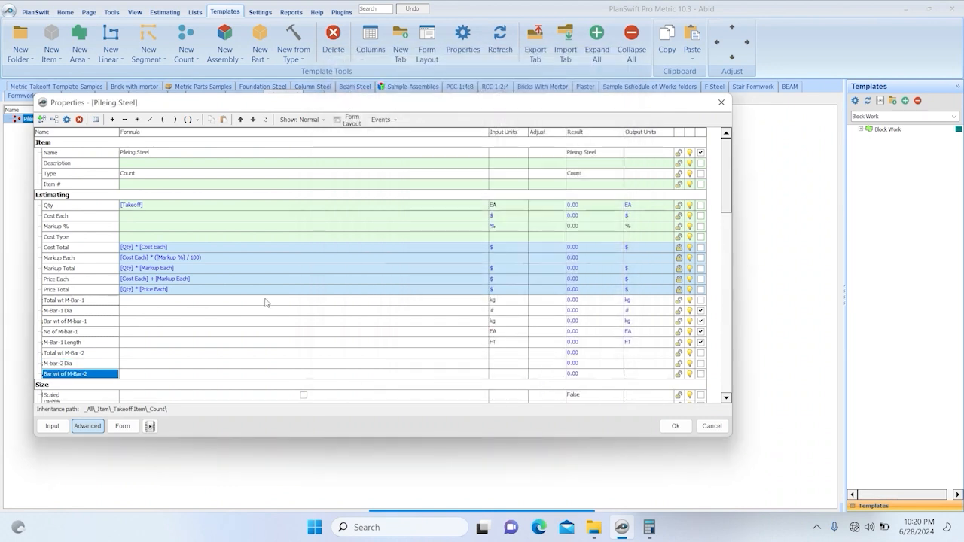
{"action": "left_click", "coordinate": [42, 120]}
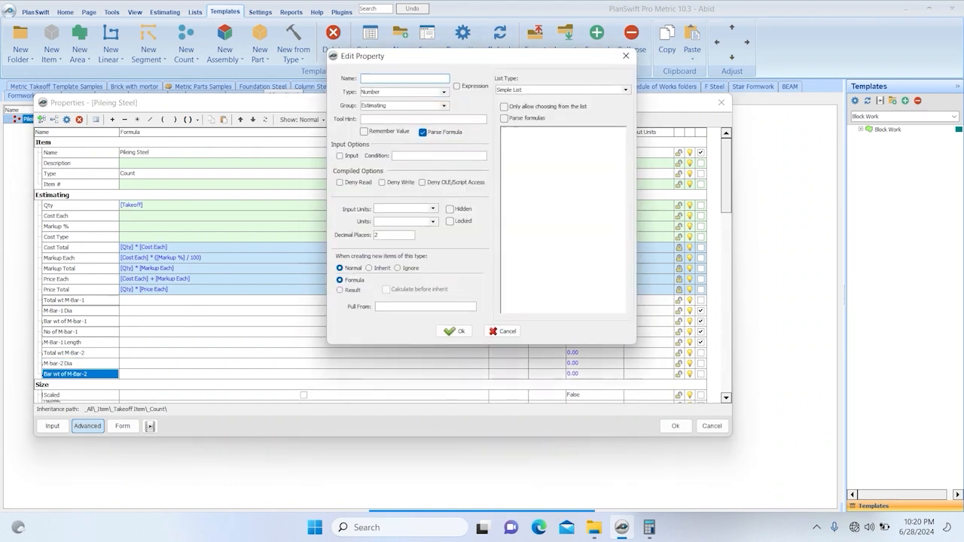
{"action": "type", "text": "No of M-Bar-2"}
{"action": "left_click", "coordinate": [454, 332]}
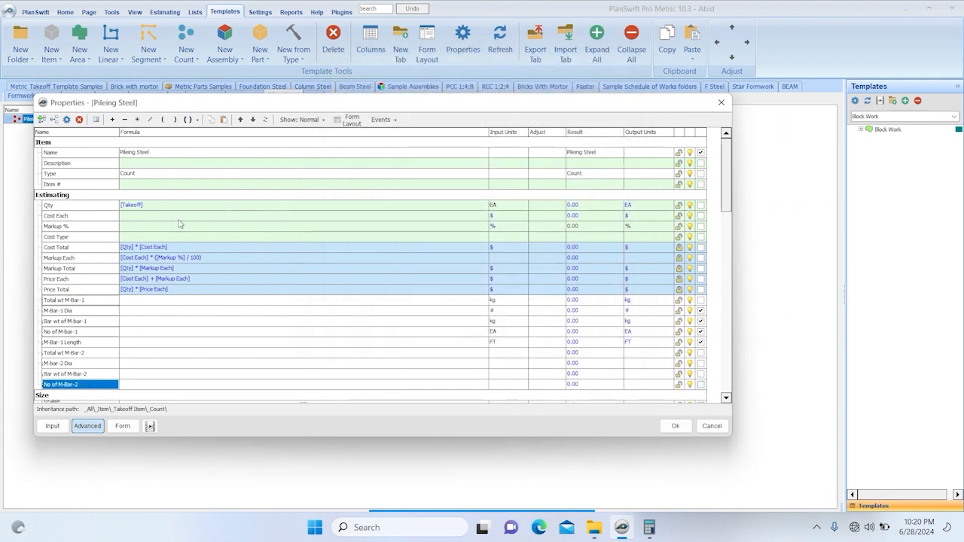
Add an Estimating property named "M-Bar-2 Length"
{"action": "left_click", "coordinate": [43, 119]}
{"action": "type", "text": "Ma"}
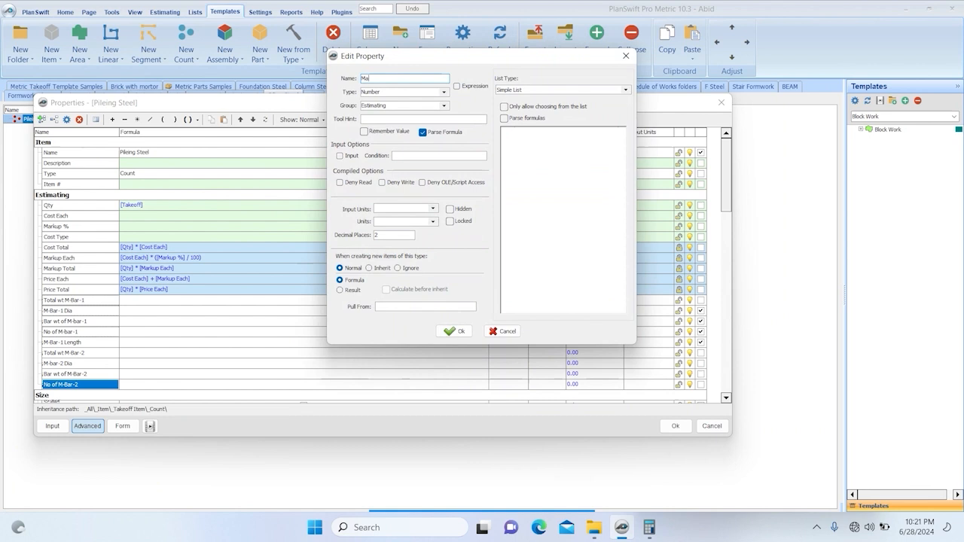
{"action": "key", "text": "BackSpace"}
{"action": "type", "text": "-Bar-2 Length"}
{"action": "left_click", "coordinate": [456, 331]}
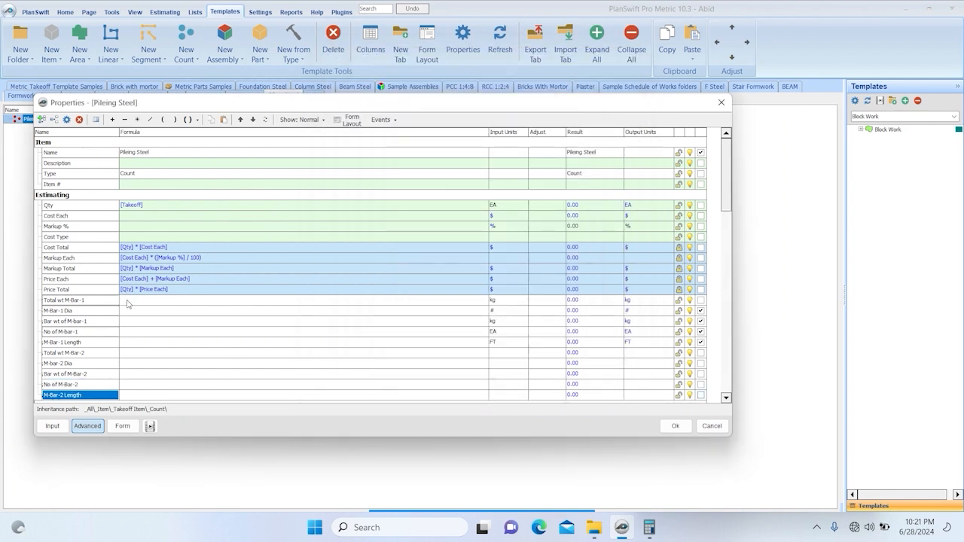
Set the formula of "Total wt M-Bar-1" to ([M-Bar-1 Length] * [No of M-bar-1] * [Bar wt of M-bar-1])
{"action": "scroll", "coordinate": [127, 301], "scroll_direction": "down", "scroll_amount": 1}
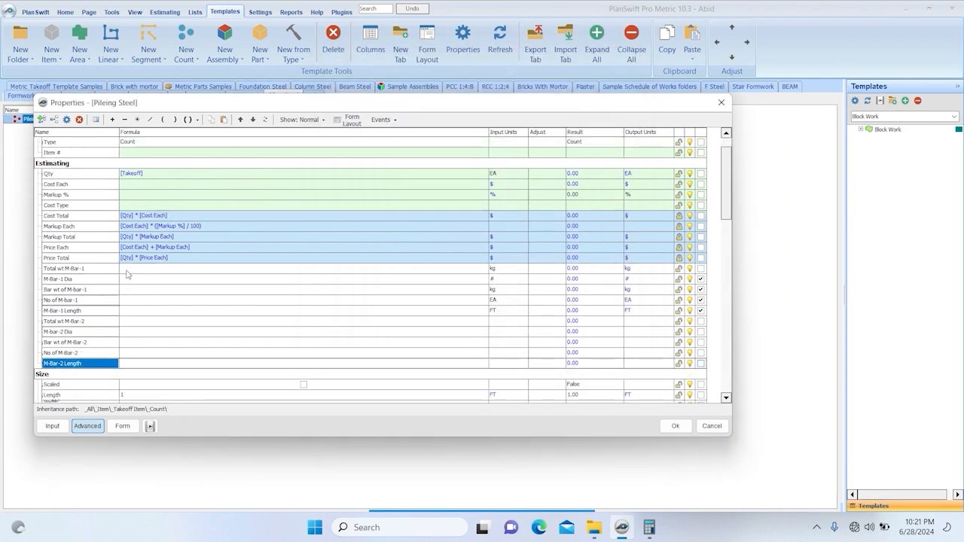
{"action": "left_click", "coordinate": [148, 269]}
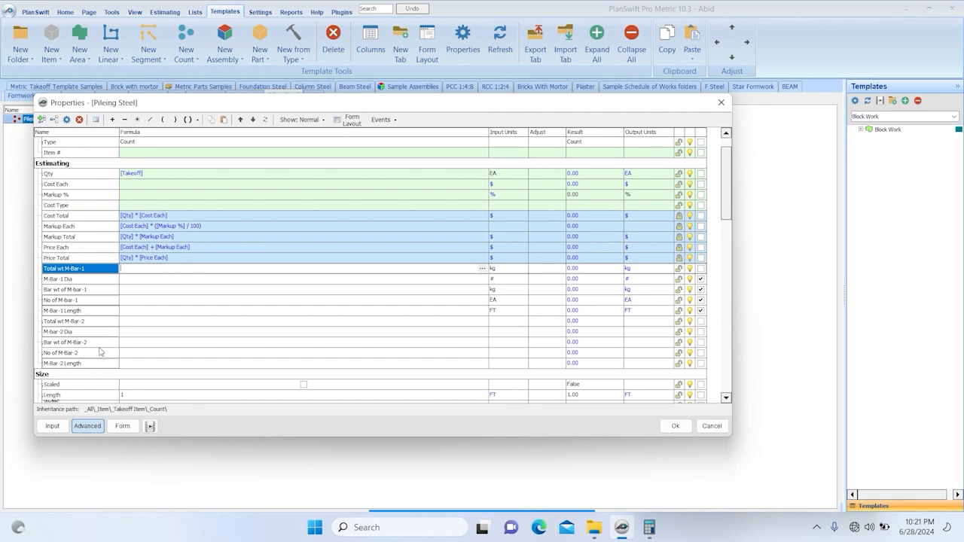
{"action": "left_click", "coordinate": [128, 270]}
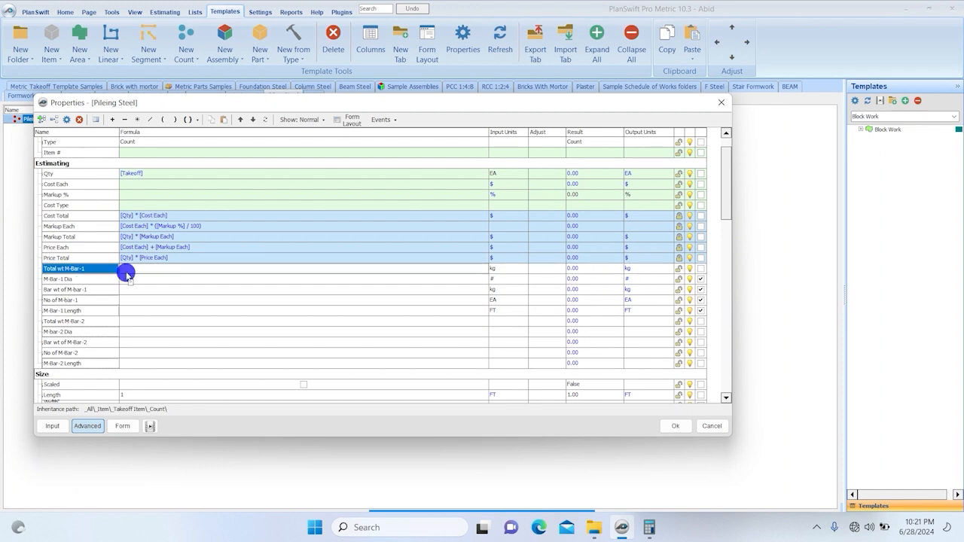
{"action": "left_click_drag", "start_coordinate": [137, 269], "coordinate": [137, 271]}
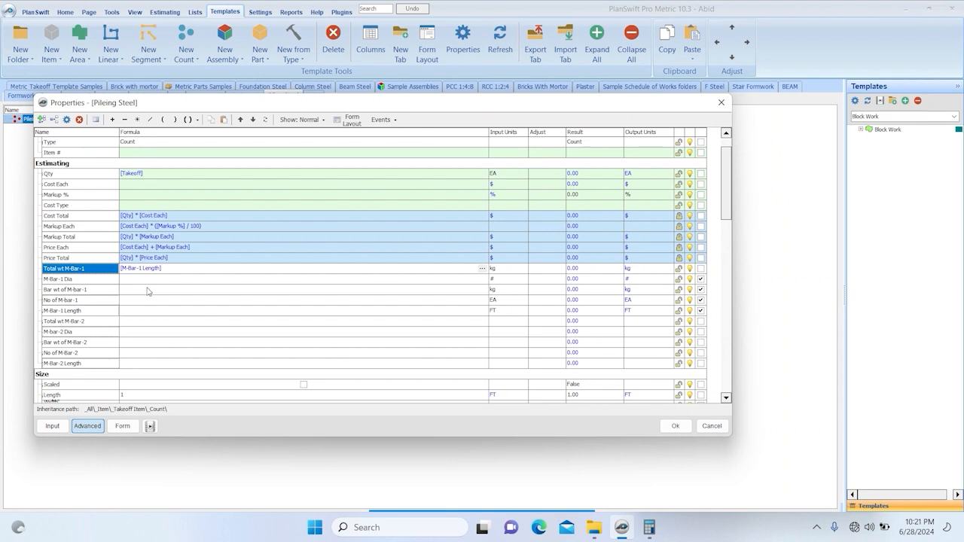
{"action": "left_click", "coordinate": [137, 120]}
{"action": "left_click_drag", "start_coordinate": [68, 302], "coordinate": [184, 271]}
{"action": "left_click", "coordinate": [138, 119]}
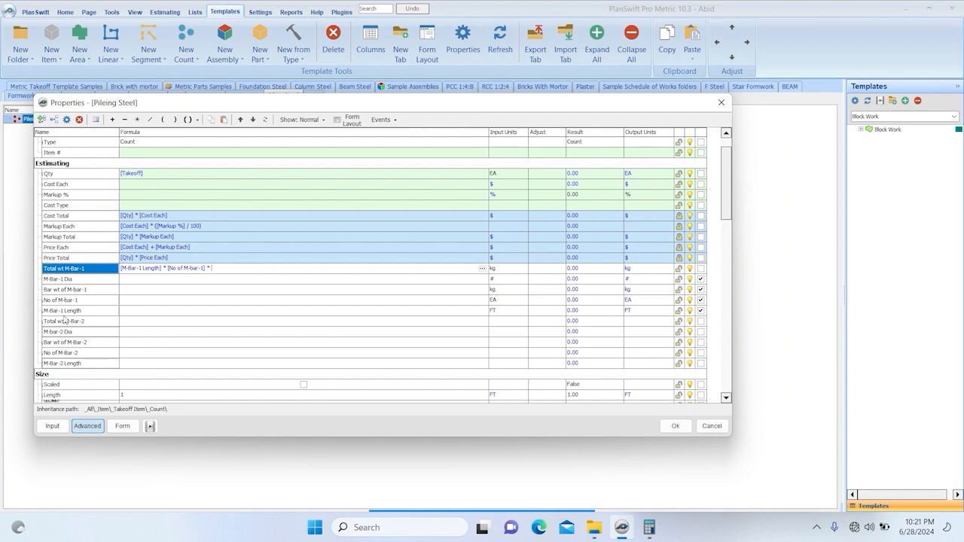
{"action": "left_click_drag", "start_coordinate": [66, 290], "coordinate": [233, 267]}
{"action": "key", "text": "ctrl+a"}
{"action": "left_click", "coordinate": [199, 121]}
{"action": "left_click", "coordinate": [206, 136]}
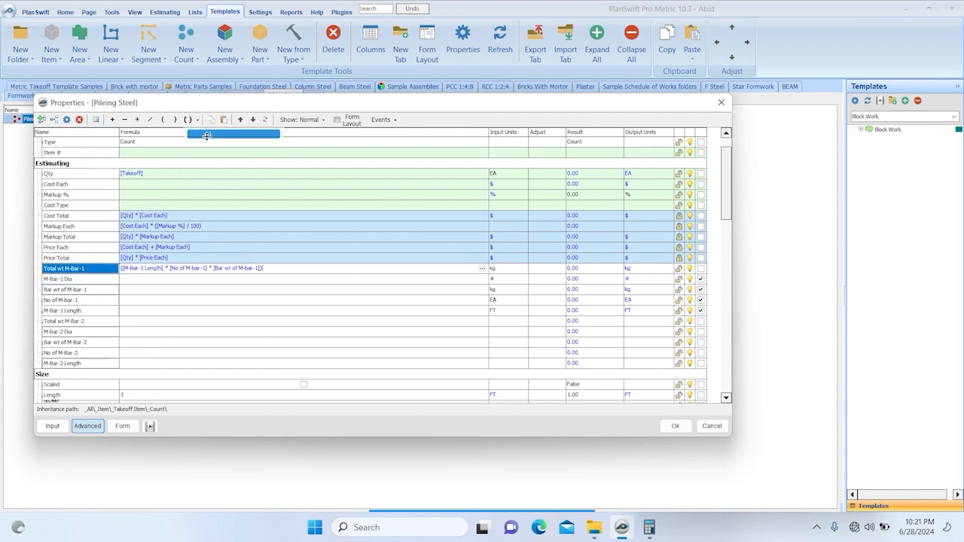
{"action": "left_click", "coordinate": [217, 289]}
Set the formula of "Total wt M-Bar-2" to ([M-Bar-2 Length] * [No of M-Bar-2] * [Bar wt of M-Bar-2])
{"action": "left_click", "coordinate": [114, 321]}
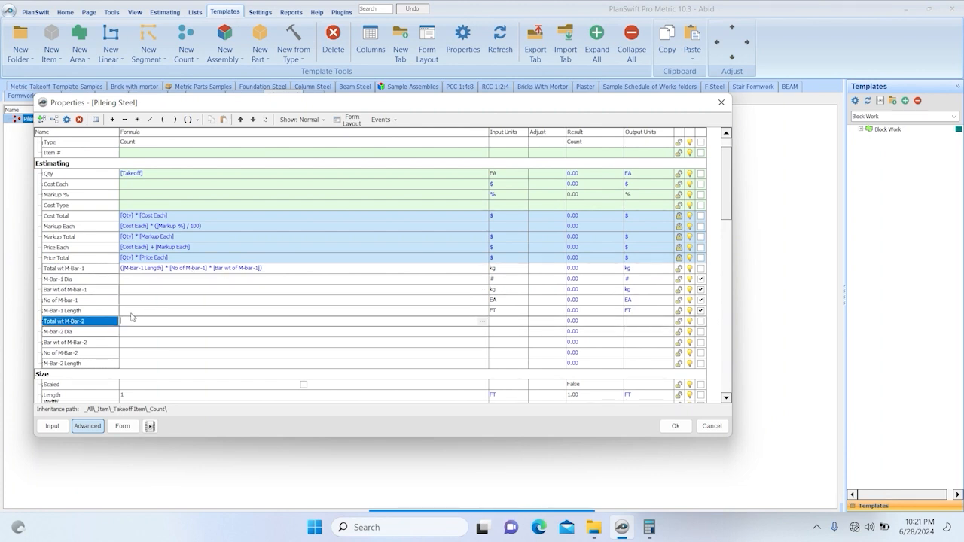
{"action": "left_click_drag", "start_coordinate": [79, 364], "coordinate": [142, 322]}
{"action": "left_click", "coordinate": [137, 121]}
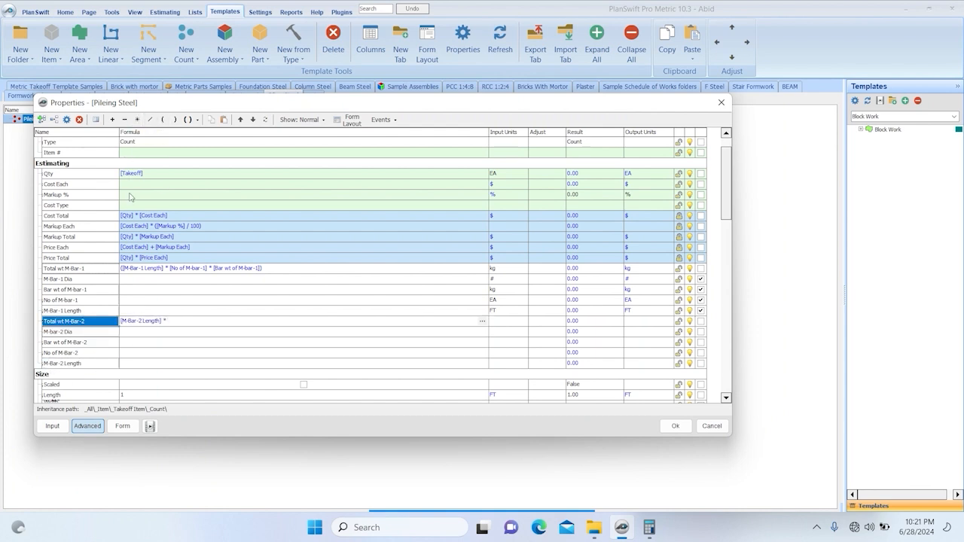
{"action": "left_click_drag", "start_coordinate": [66, 353], "coordinate": [174, 324]}
{"action": "left_click", "coordinate": [138, 121]}
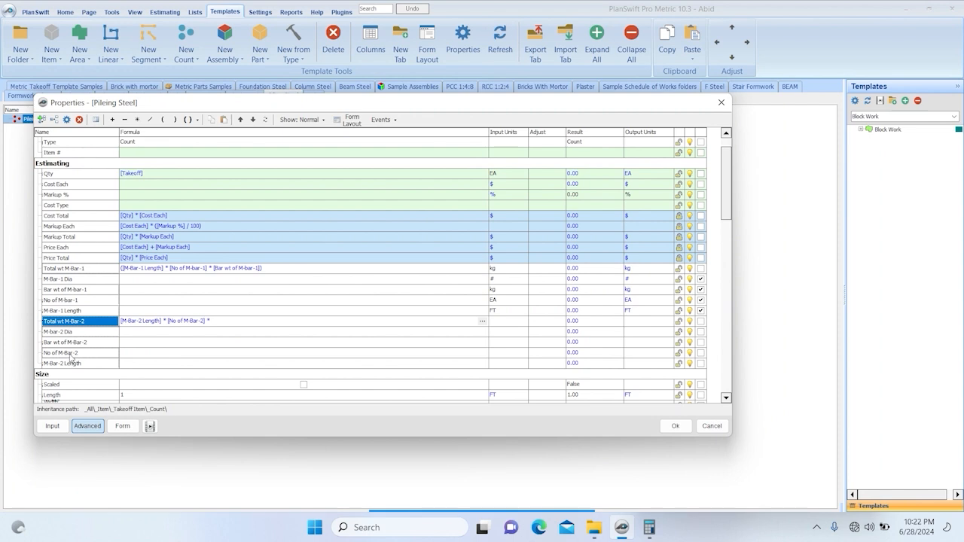
{"action": "left_click_drag", "start_coordinate": [66, 344], "coordinate": [222, 326]}
{"action": "left_click", "coordinate": [221, 324]}
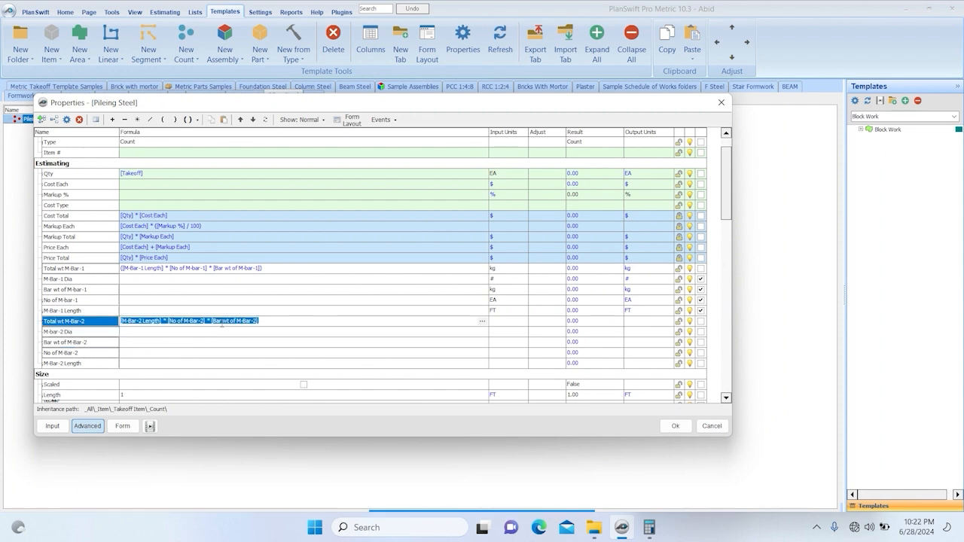
{"action": "left_click", "coordinate": [190, 119]}
{"action": "left_click", "coordinate": [203, 132]}
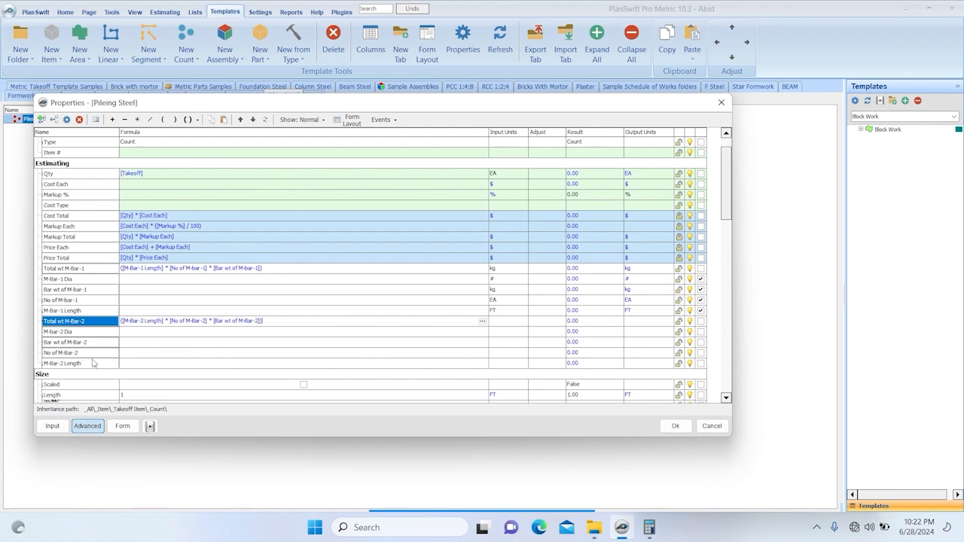
Set input units of "Total wt M-Bar-2" to kg, "M-Bar-2 Dia" to #, and "Bar wt of M-Bar-2" to kg
{"action": "left_click", "coordinate": [511, 322]}
{"action": "type", "text": "kg"}
{"action": "key", "text": "Return"}
{"action": "left_click", "coordinate": [509, 331]}
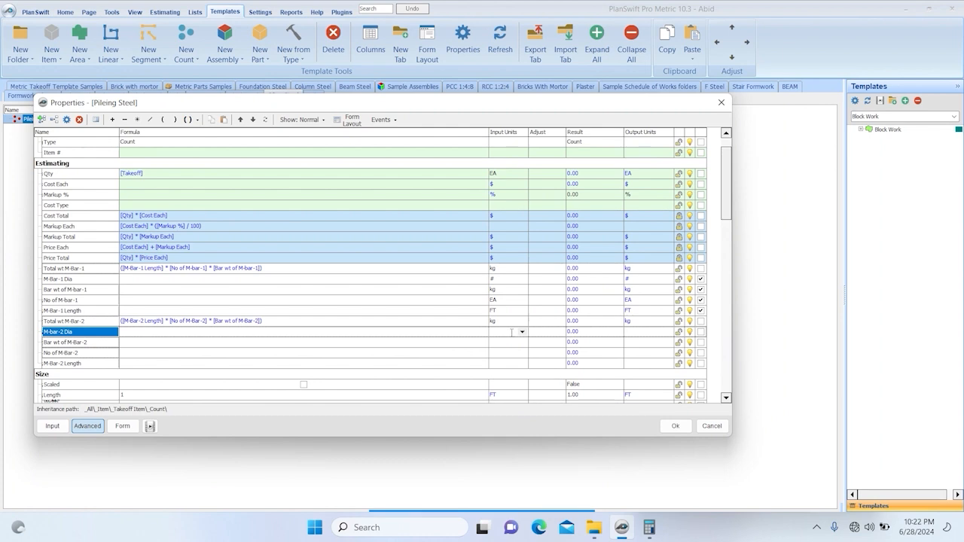
{"action": "type", "text": "#"}
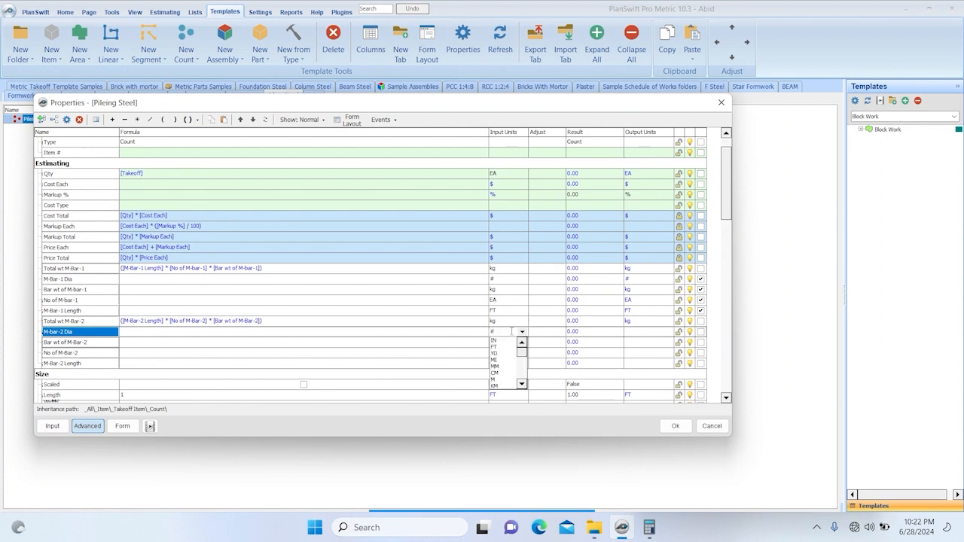
{"action": "key", "text": "Return"}
{"action": "left_click", "coordinate": [515, 341]}
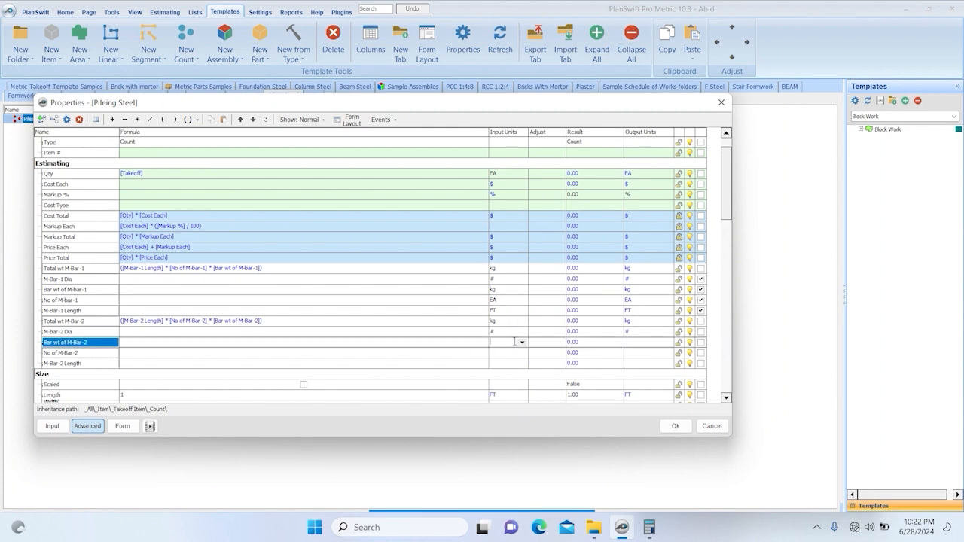
{"action": "type", "text": "kg"}
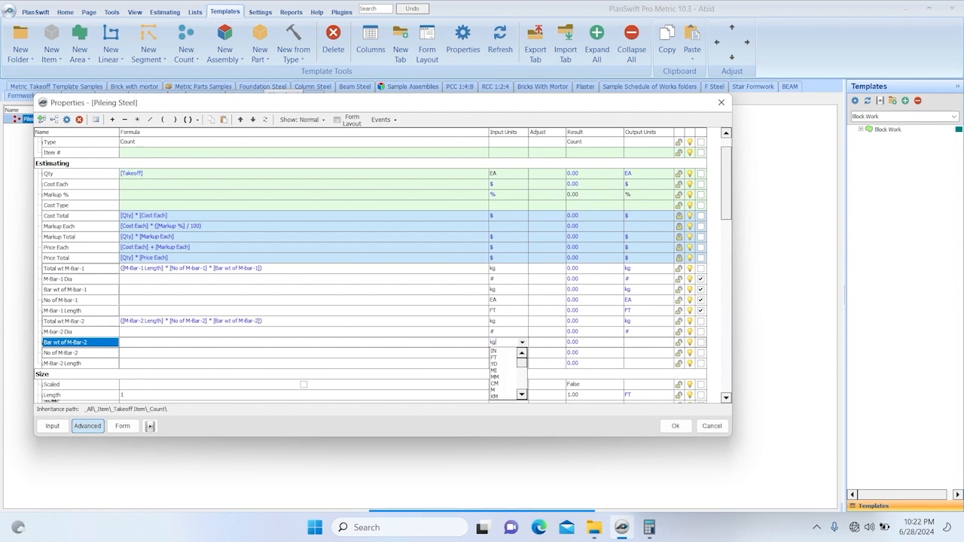
Set input units of "No of M-Bar-2" to EA and "M-Bar-2 Length" to FT
{"action": "left_click", "coordinate": [515, 352]}
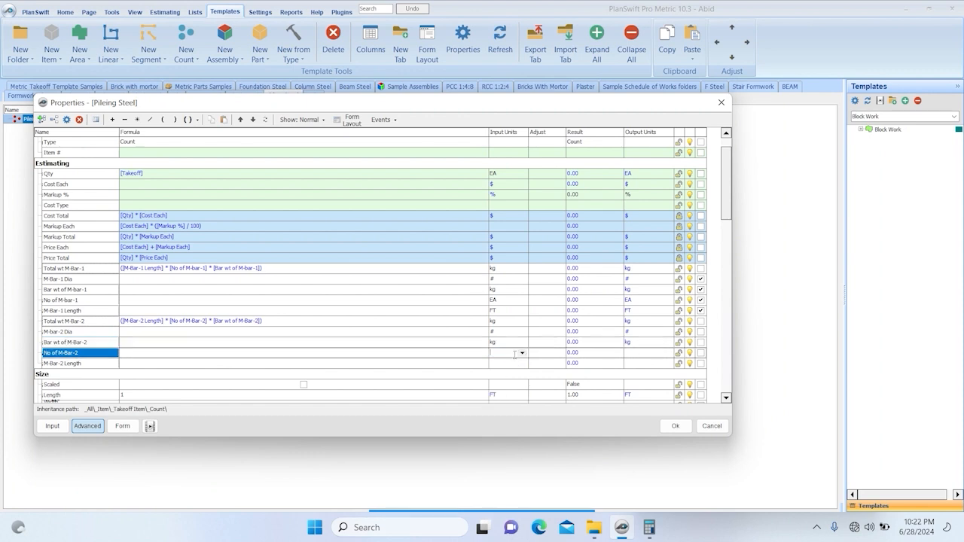
{"action": "type", "text": "eA"}
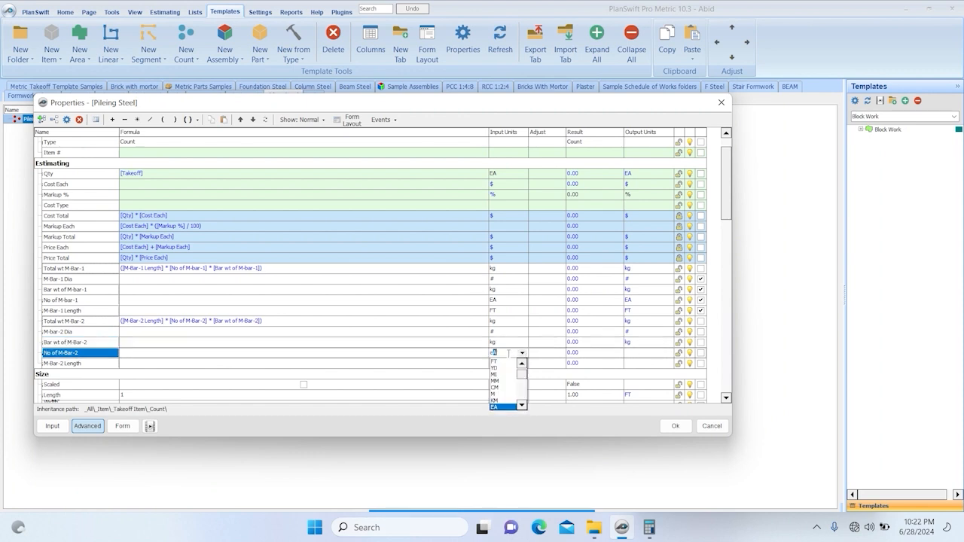
{"action": "key", "text": "Return"}
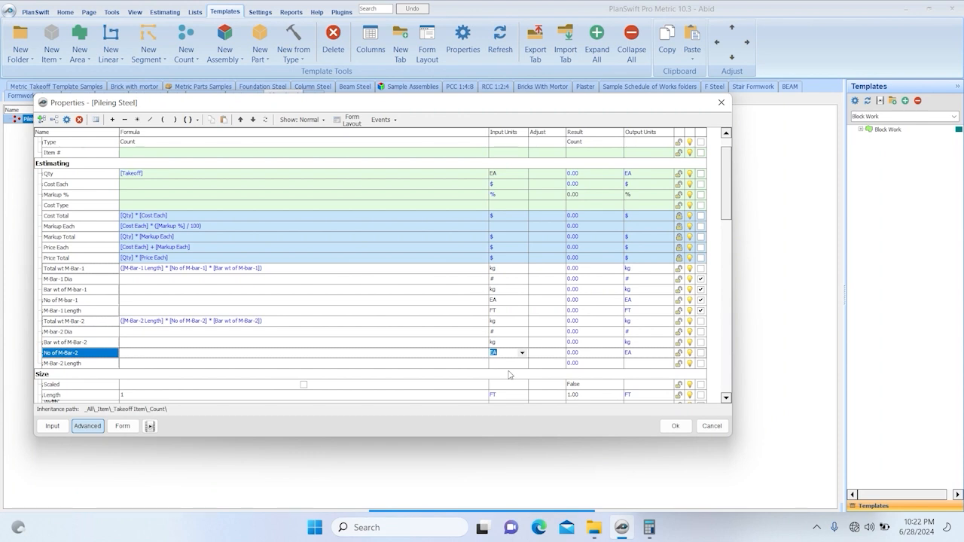
{"action": "left_click", "coordinate": [507, 363]}
{"action": "type", "text": "f"}
{"action": "key", "text": "Return"}
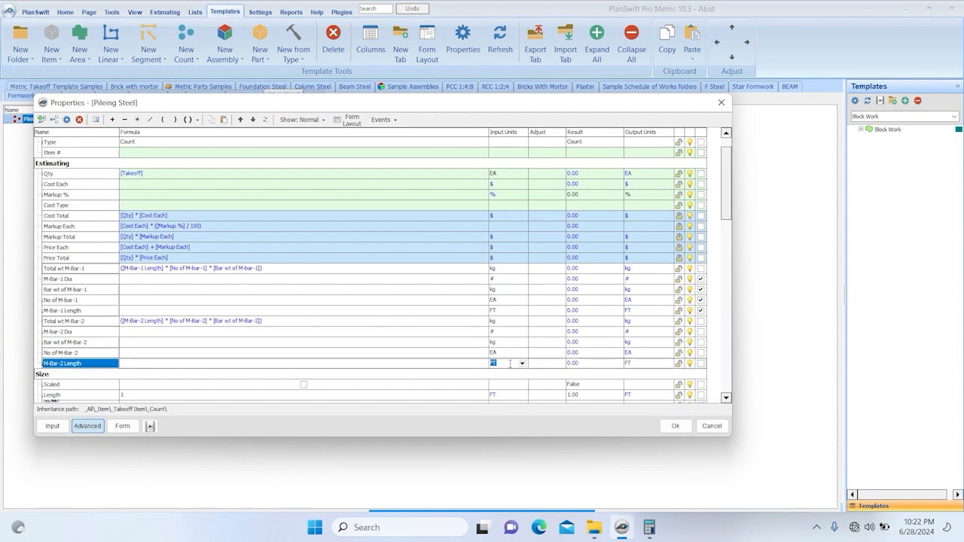
Add Estimating properties named "T-wt Spirel" and "Height"
{"action": "left_click", "coordinate": [41, 119]}
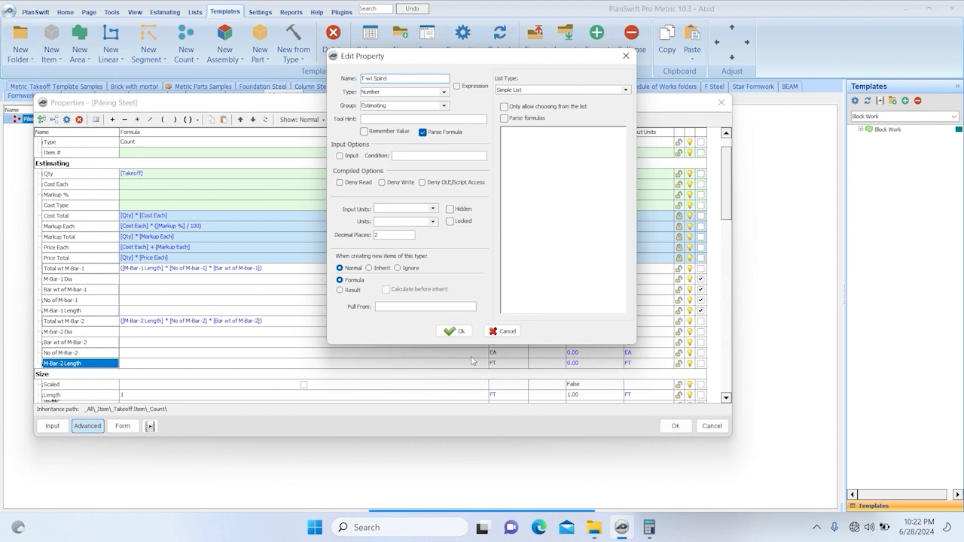
{"action": "left_click", "coordinate": [454, 331]}
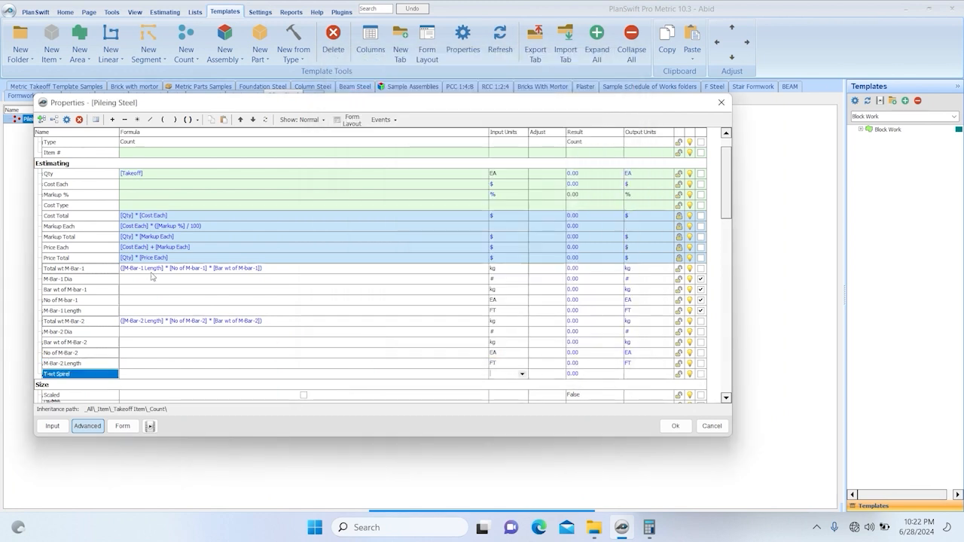
{"action": "left_click", "coordinate": [42, 119]}
{"action": "type", "text": "Height"}
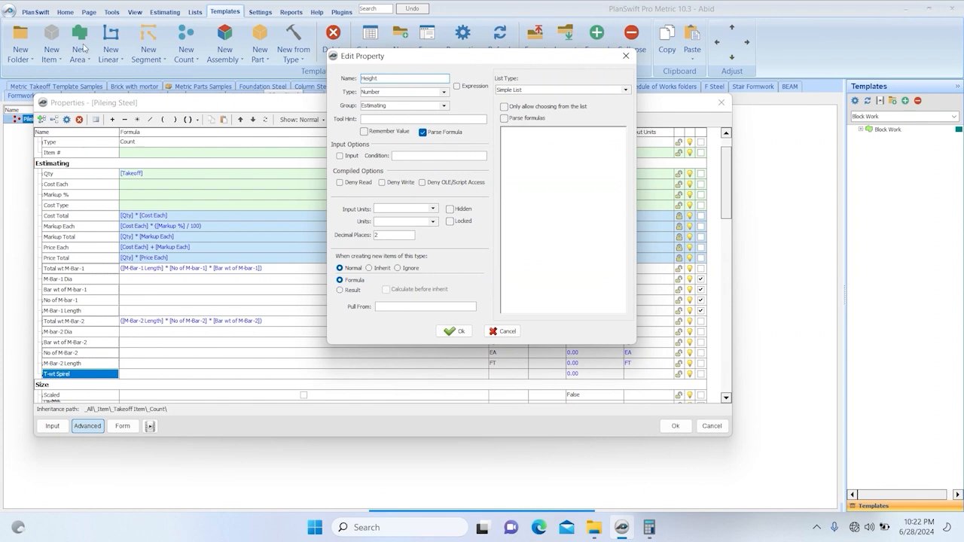
{"action": "left_click", "coordinate": [454, 331]}
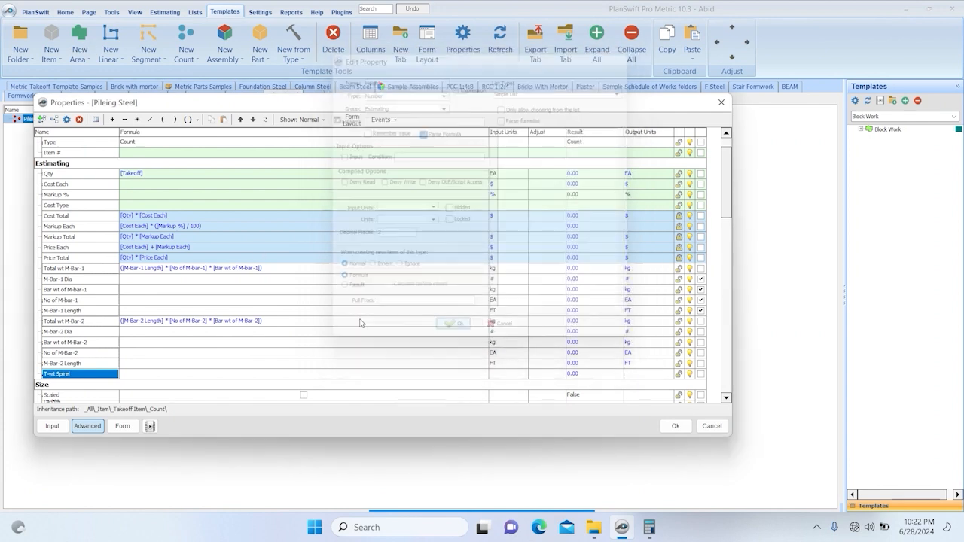
Add Estimating properties named "Bar wt of Spirel" and "Dia"
{"action": "left_click", "coordinate": [42, 120]}
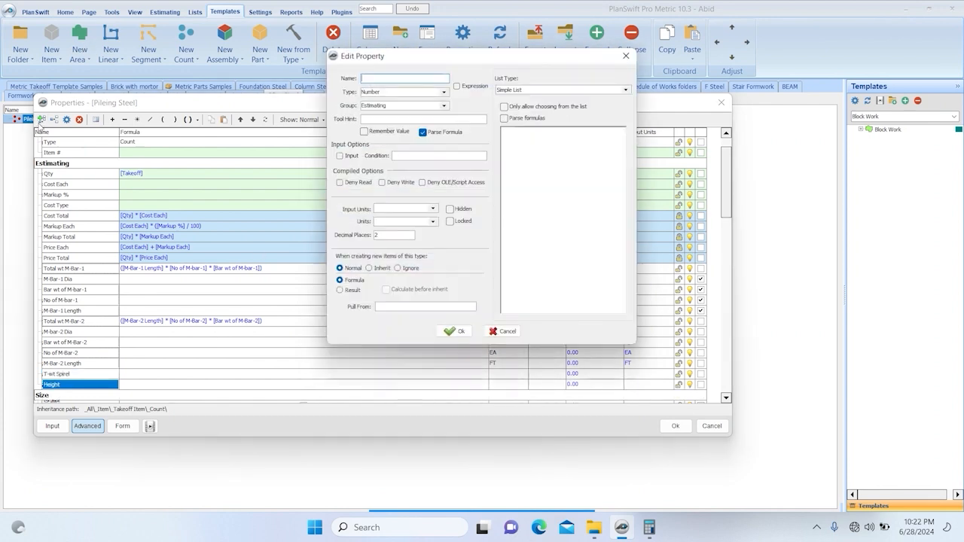
{"action": "type", "text": "Bar wt of Spirel"}
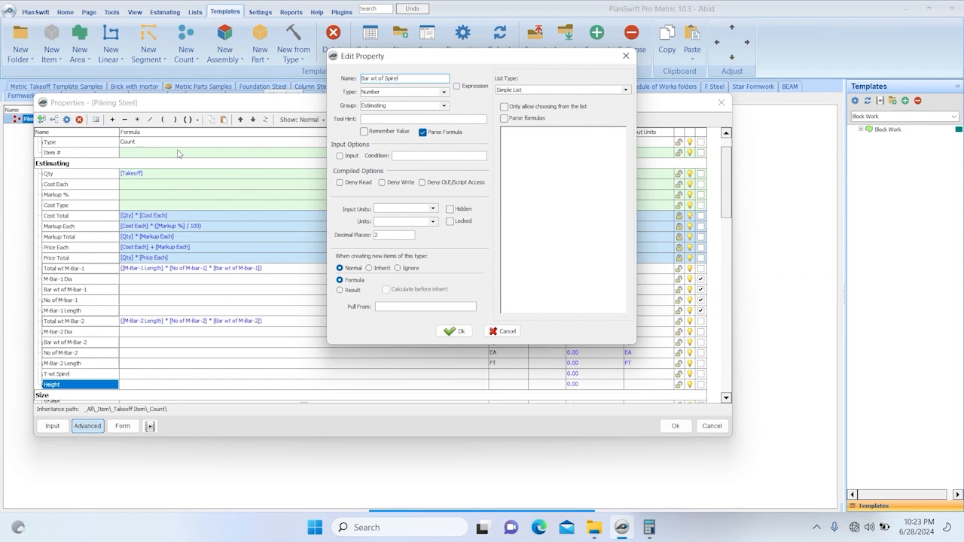
{"action": "left_click", "coordinate": [455, 331]}
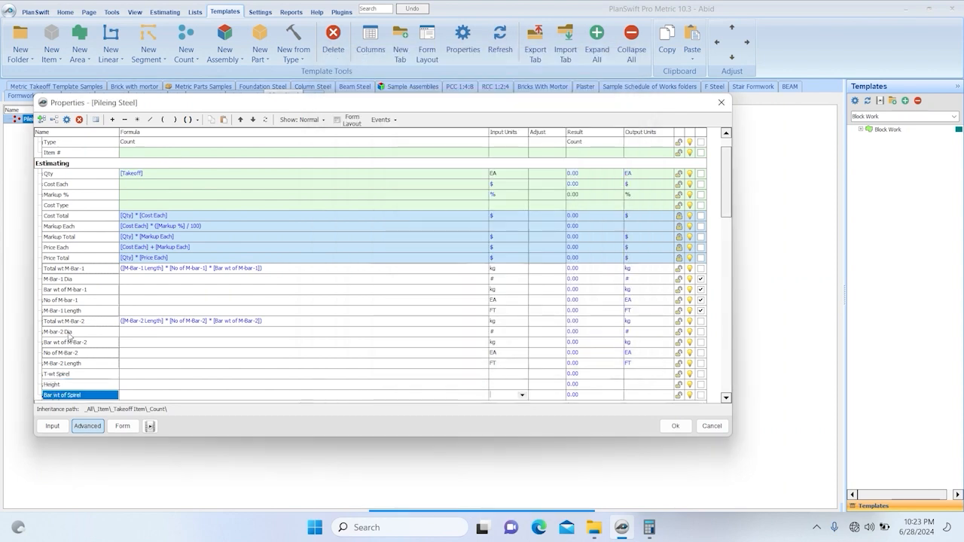
{"action": "left_click", "coordinate": [42, 119]}
{"action": "type", "text": "Dia"}
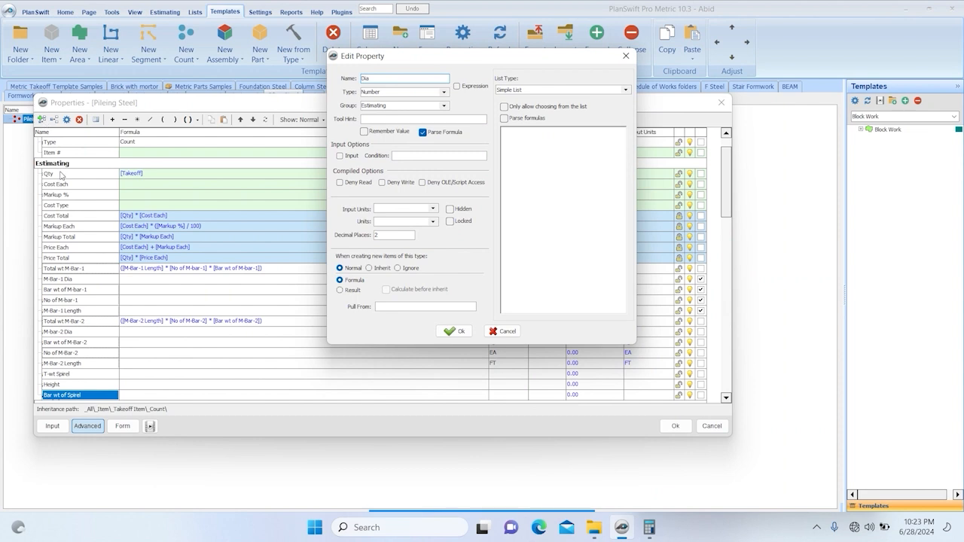
{"action": "left_click", "coordinate": [523, 153]}
{"action": "left_click", "coordinate": [469, 329]}
Add Estimating properties named "Dia of Pile" and "Length of Spirel"
{"action": "left_click", "coordinate": [43, 121]}
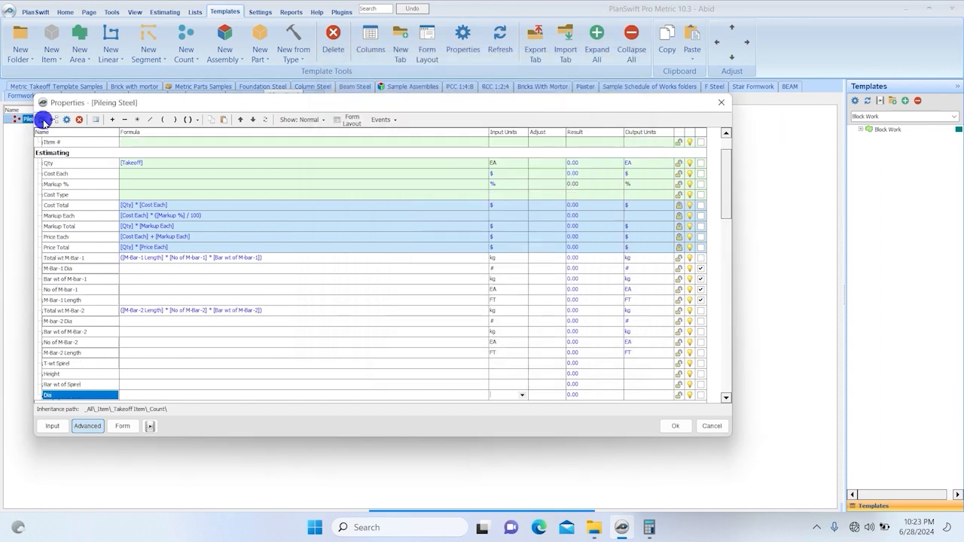
{"action": "type", "text": "Dia o"}
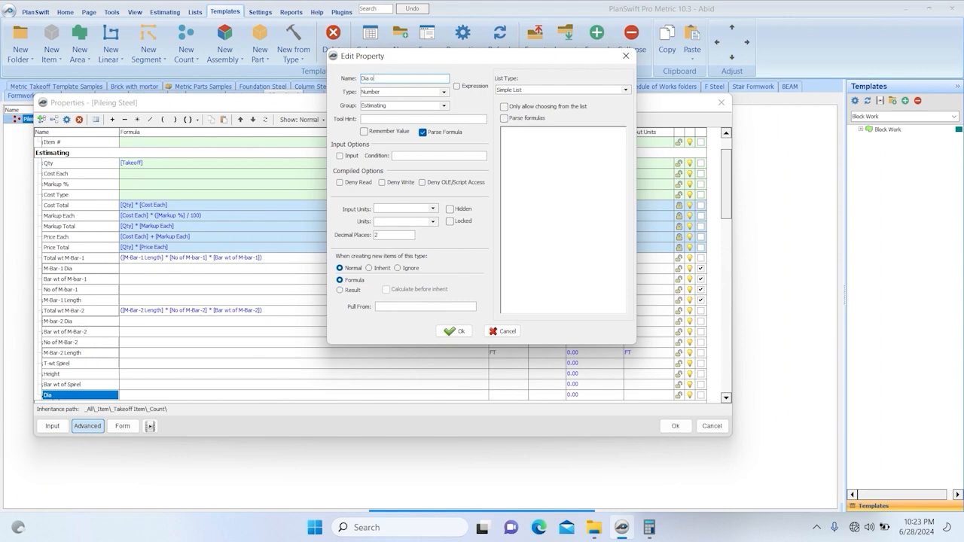
{"action": "type", "text": "f Pile"}
{"action": "left_click", "coordinate": [454, 331]}
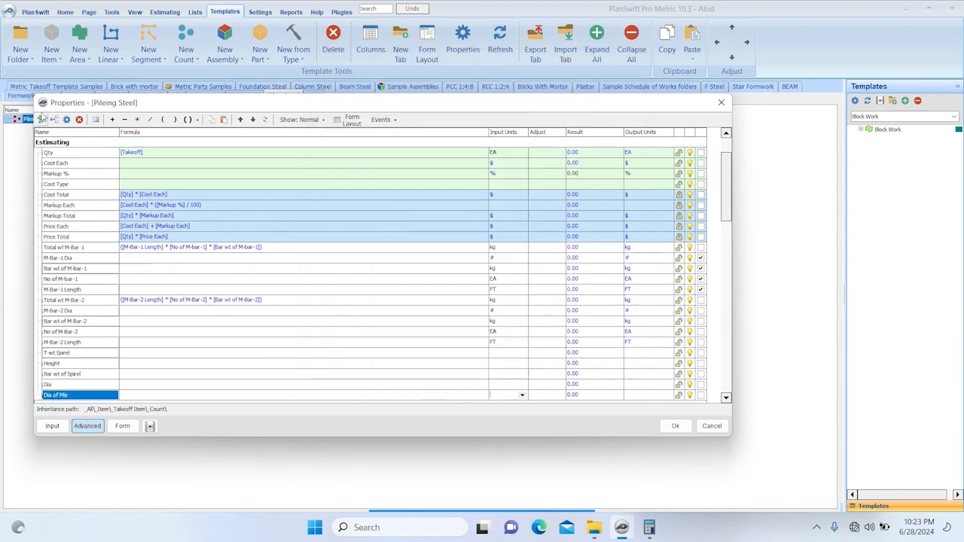
{"action": "left_click", "coordinate": [42, 119]}
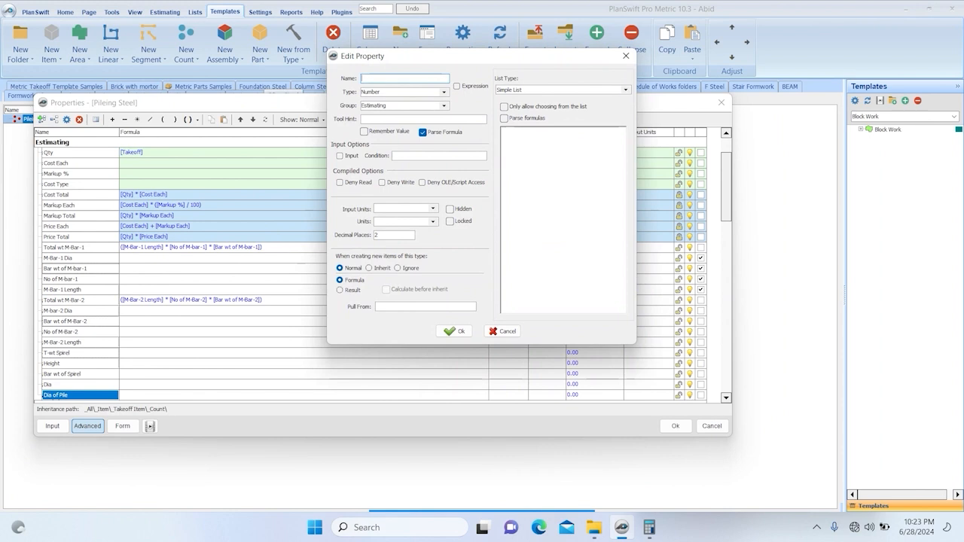
{"action": "type", "text": "Length of Spirel"}
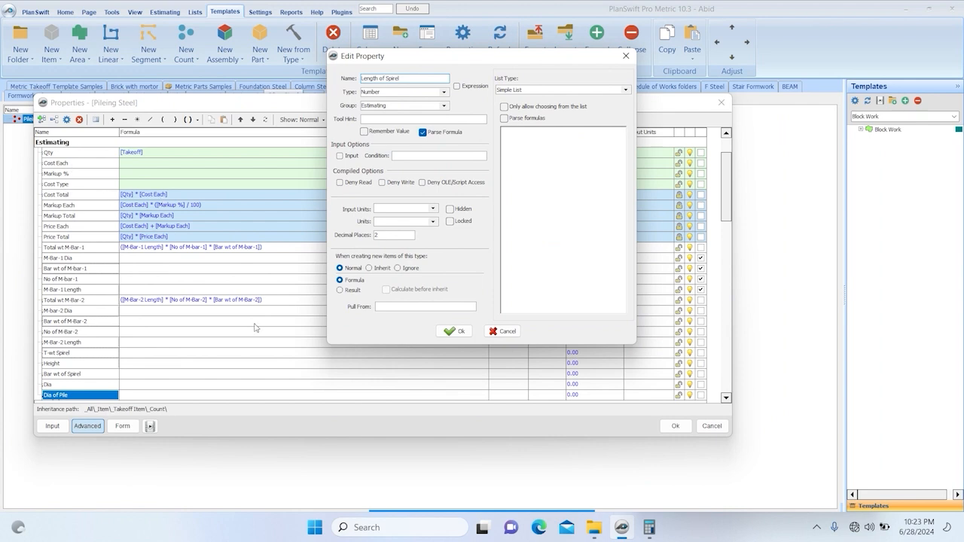
{"action": "left_click", "coordinate": [455, 331]}
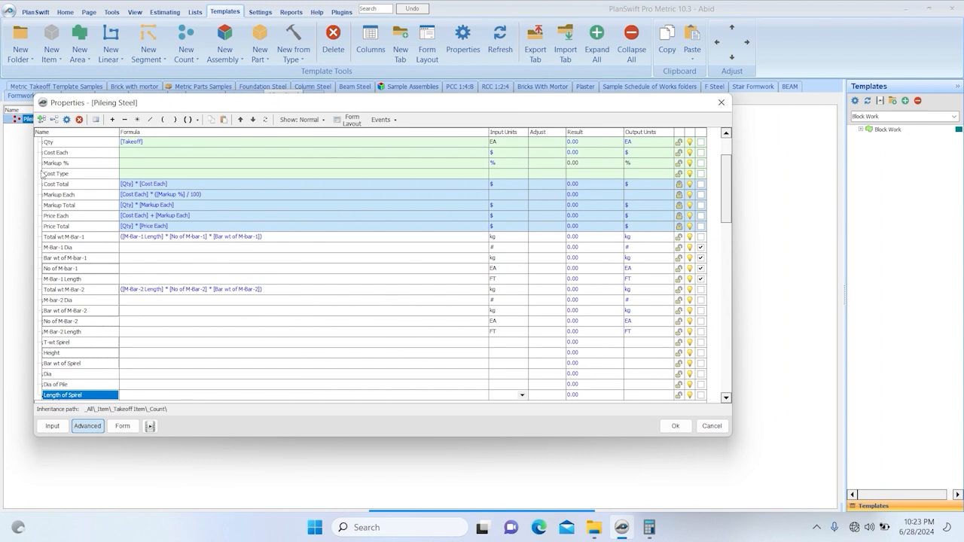
Add Estimating properties named "Spacing" and "Cover"
{"action": "left_click", "coordinate": [42, 119]}
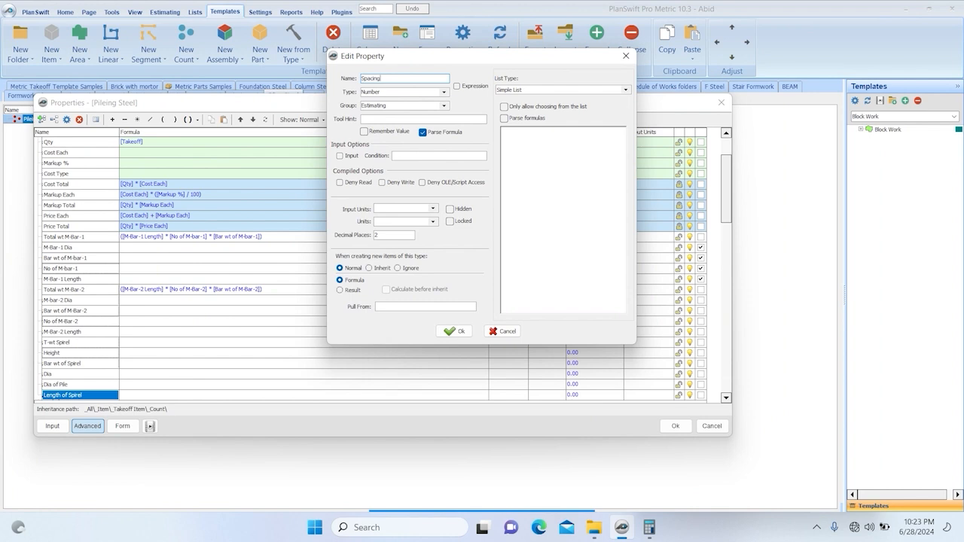
{"action": "left_click", "coordinate": [455, 332]}
{"action": "left_click", "coordinate": [41, 119]}
{"action": "type", "text": "Cover"}
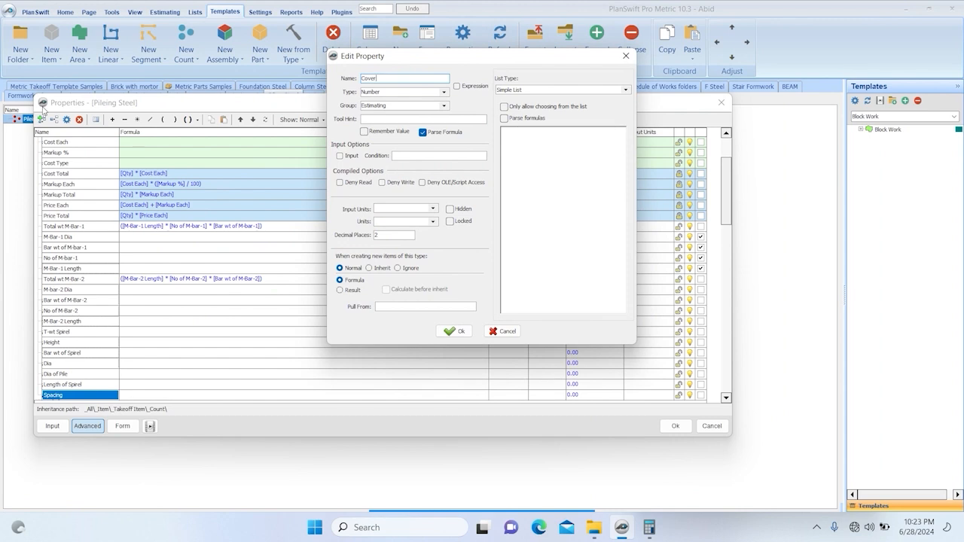
{"action": "left_click", "coordinate": [454, 332]}
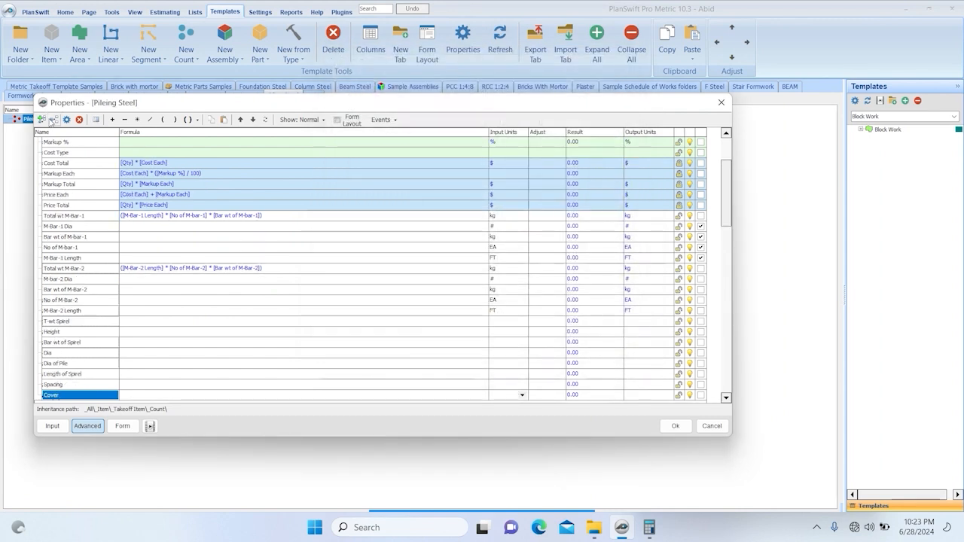
Add Estimating properties named "Spacing Squre" and "Spirel Dia"
{"action": "left_click", "coordinate": [42, 119]}
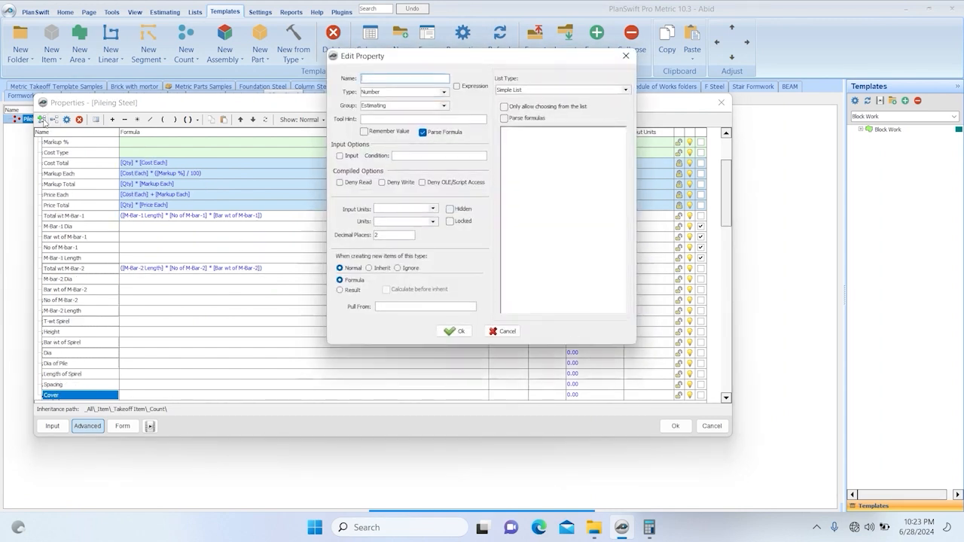
{"action": "type", "text": "Spacing Squre"}
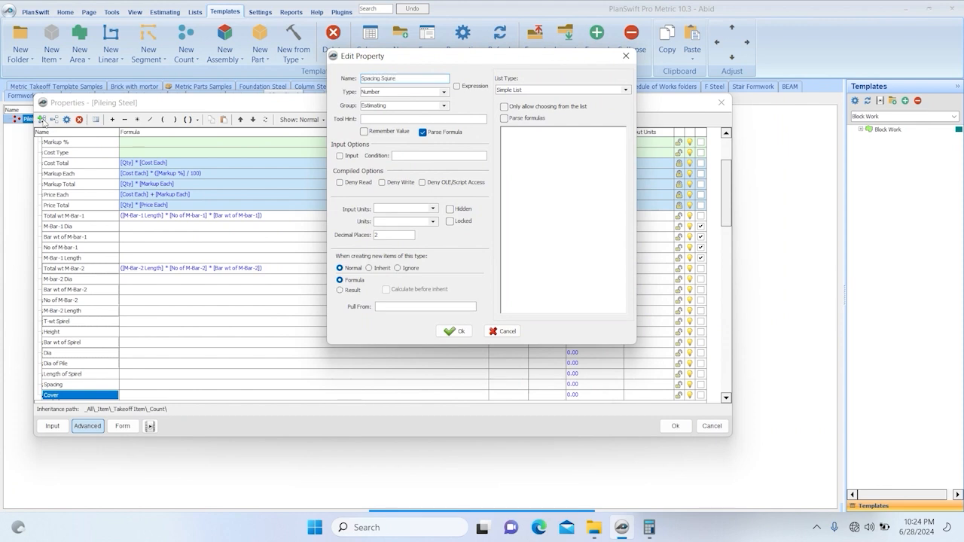
{"action": "left_click", "coordinate": [456, 331]}
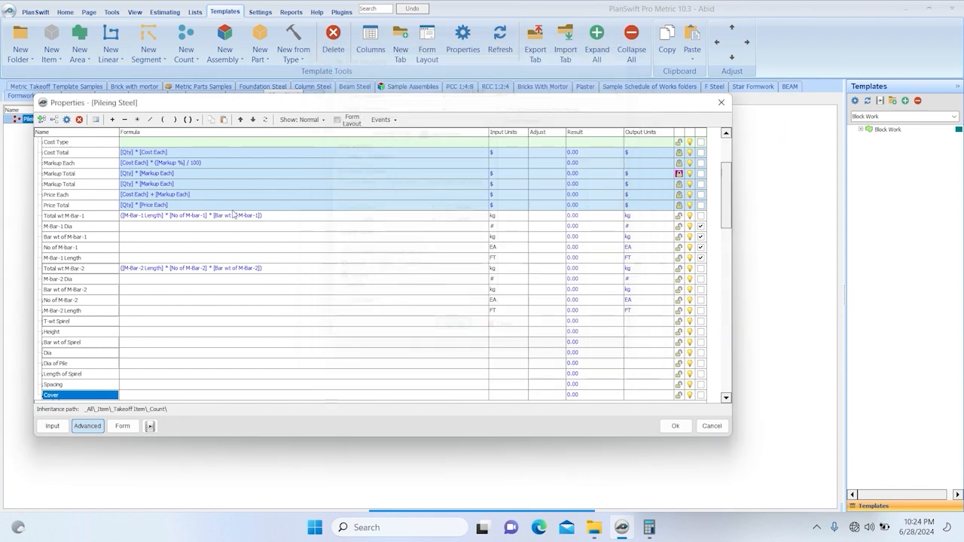
{"action": "left_click", "coordinate": [42, 119]}
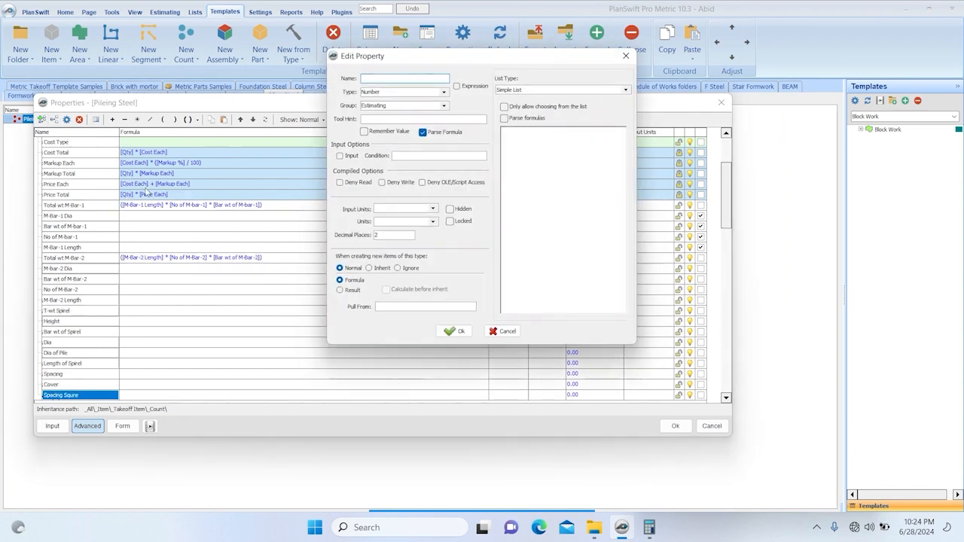
{"action": "type", "text": "Spirel Di"}
{"action": "left_click", "coordinate": [453, 331]}
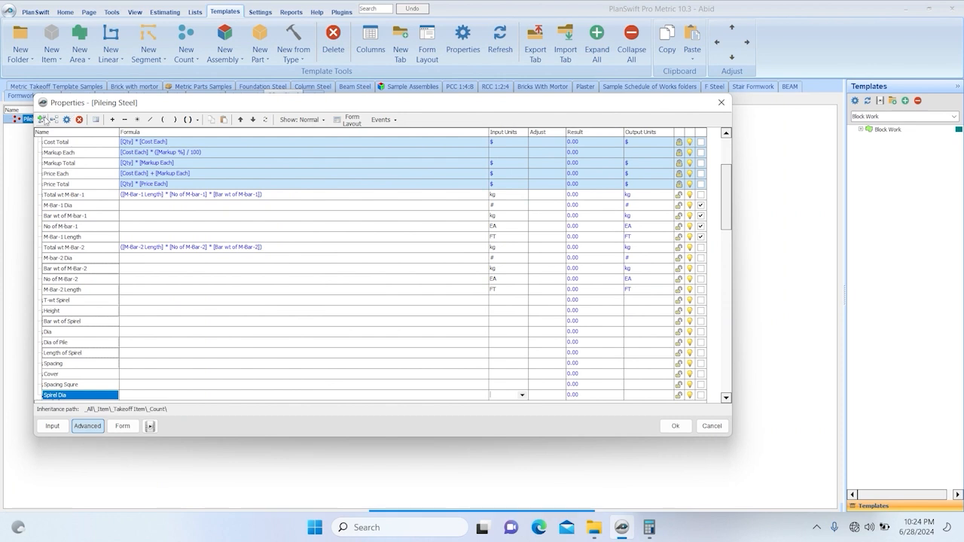
Add Estimating properties named "No of Spirel" and "Spirel Circumference"
{"action": "left_click", "coordinate": [42, 119]}
{"action": "type", "text": "No"}
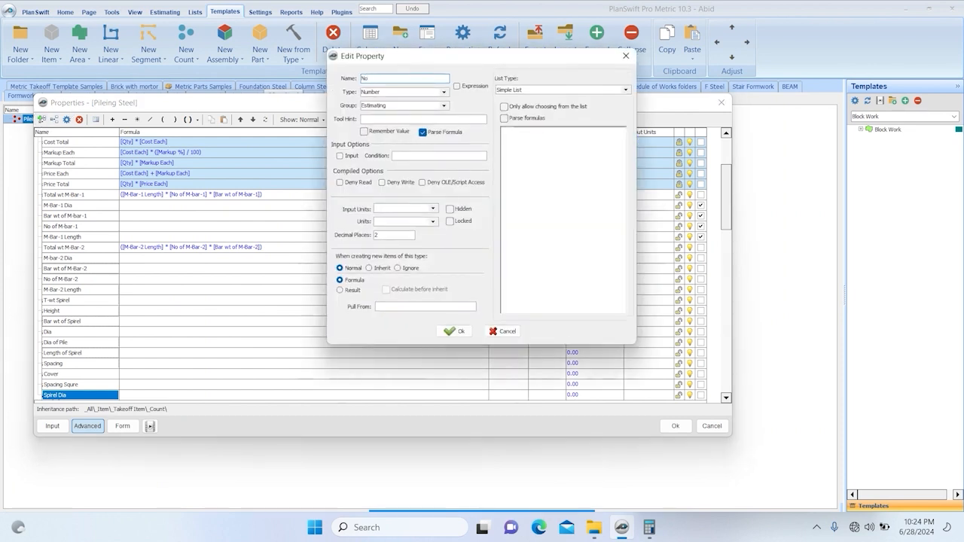
{"action": "type", "text": " of Spirel"}
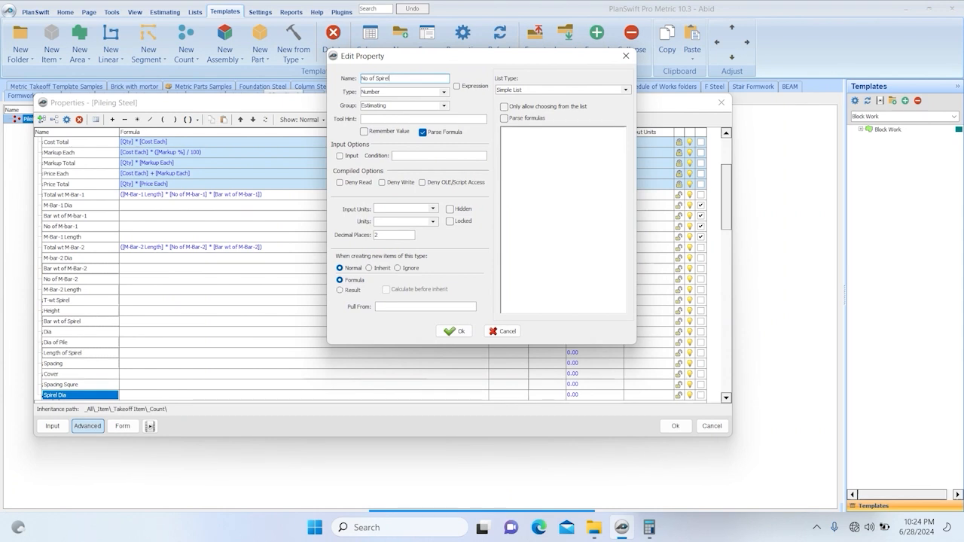
{"action": "left_click", "coordinate": [451, 331]}
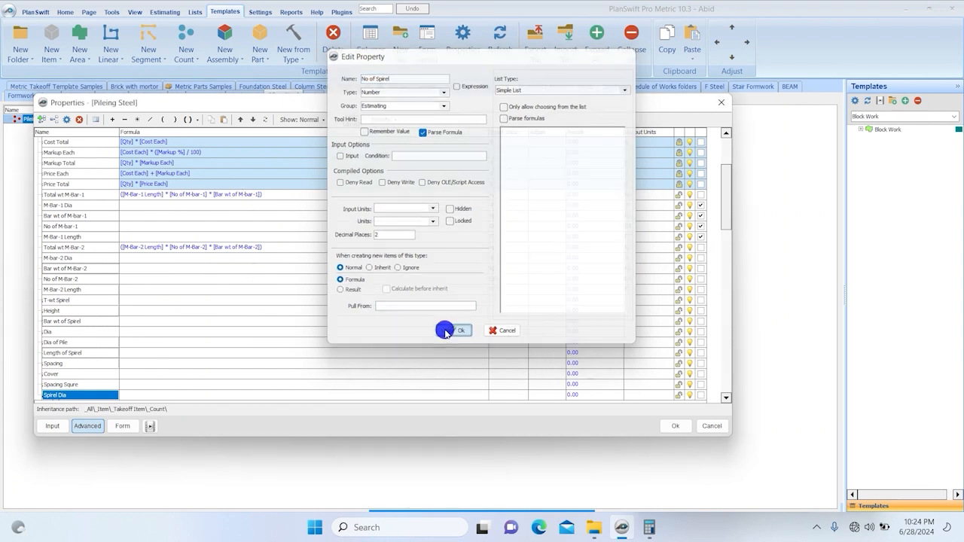
{"action": "left_click", "coordinate": [41, 119]}
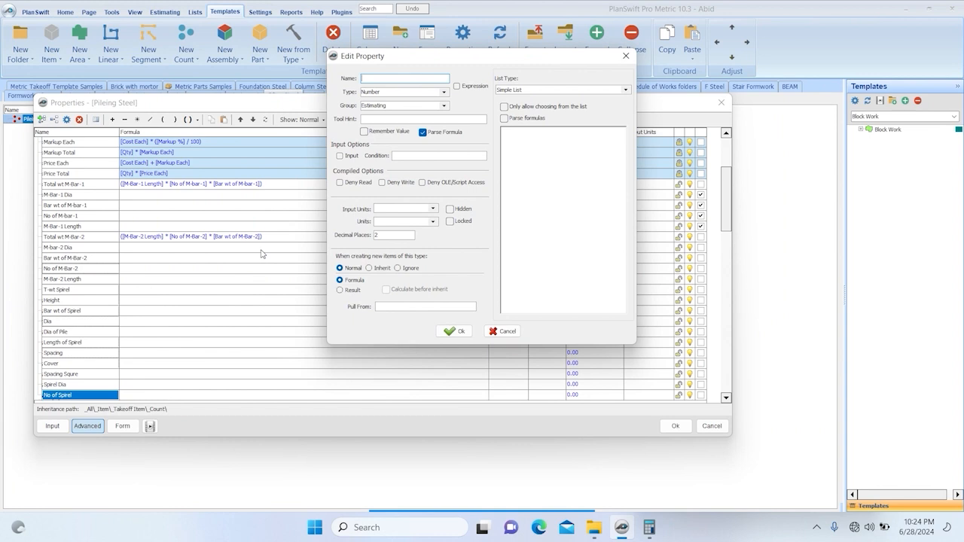
{"action": "type", "text": "Spirel Circumfrence"}
{"action": "left_click", "coordinate": [455, 331]}
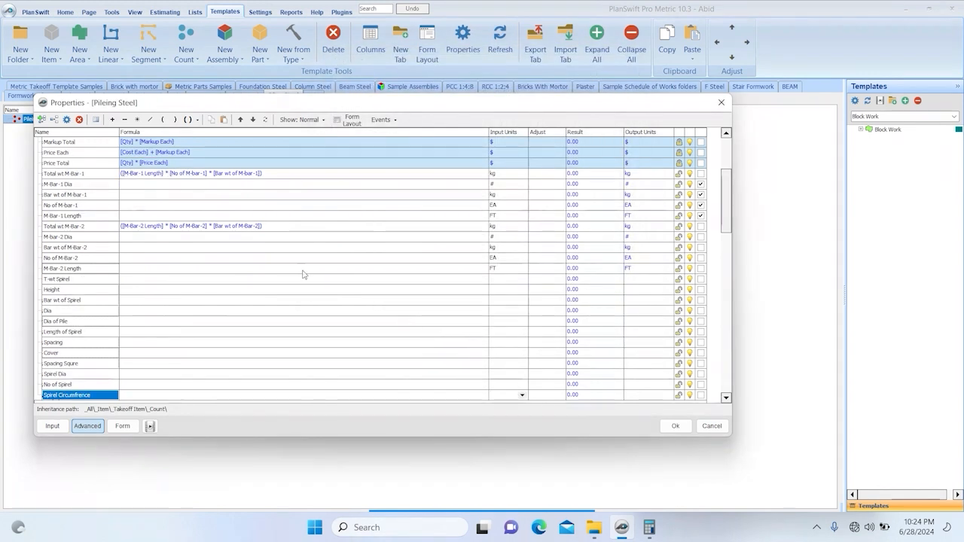
Add an Estimating property named "Circumfrence Squre"
{"action": "left_click", "coordinate": [43, 120]}
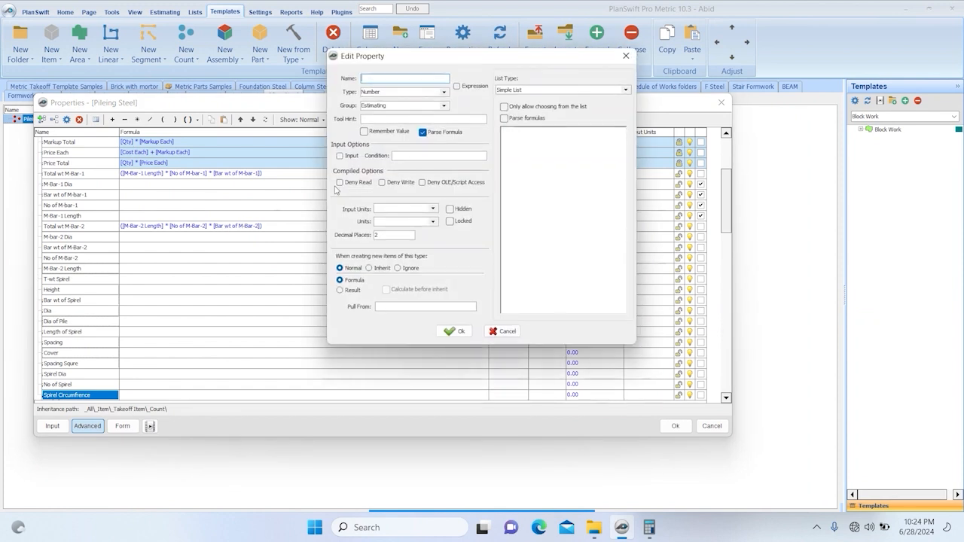
{"action": "type", "text": "S"}
{"action": "type", "text": "Cirum"}
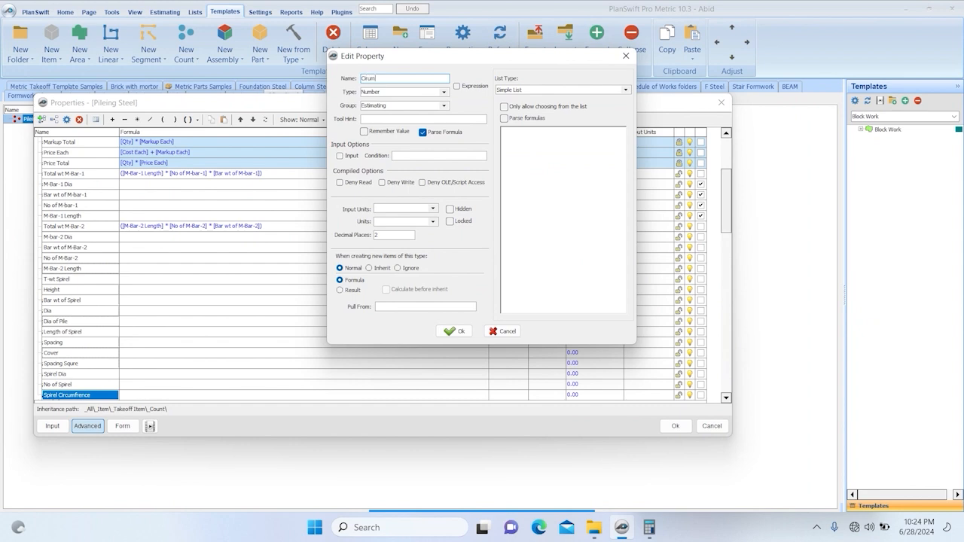
{"action": "type", "text": "frence Squre"}
{"action": "left_click", "coordinate": [453, 331]}
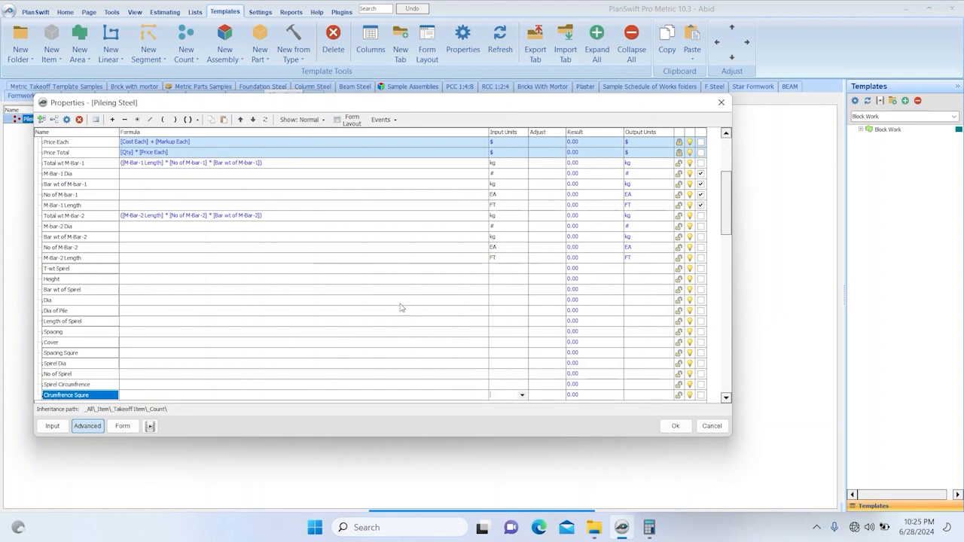
Set input units of T-wt Spirel to kg, Height to ft, and Bar wt of Spirel to kg
{"action": "left_click", "coordinate": [503, 267]}
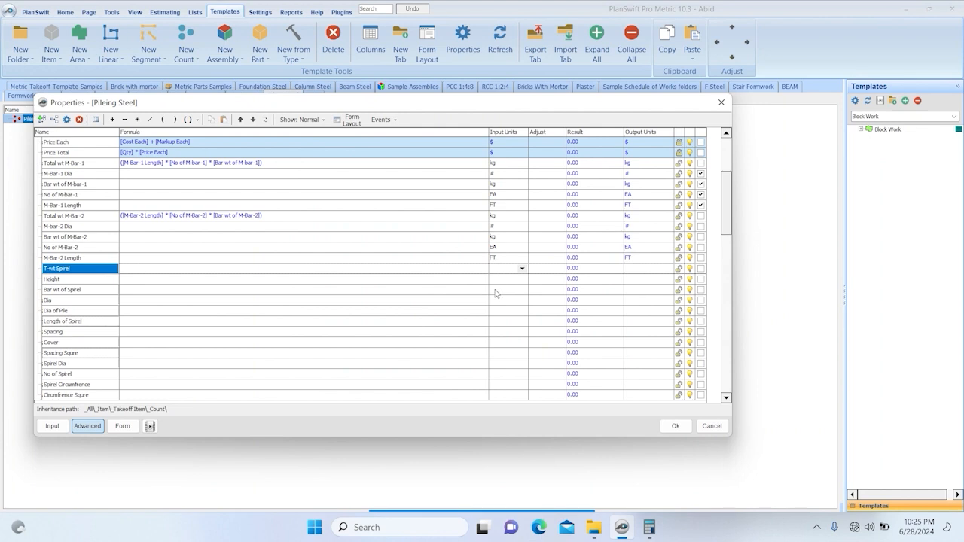
{"action": "type", "text": "kg"}
{"action": "left_click", "coordinate": [503, 279]}
{"action": "type", "text": "ft"}
{"action": "left_click", "coordinate": [504, 289]}
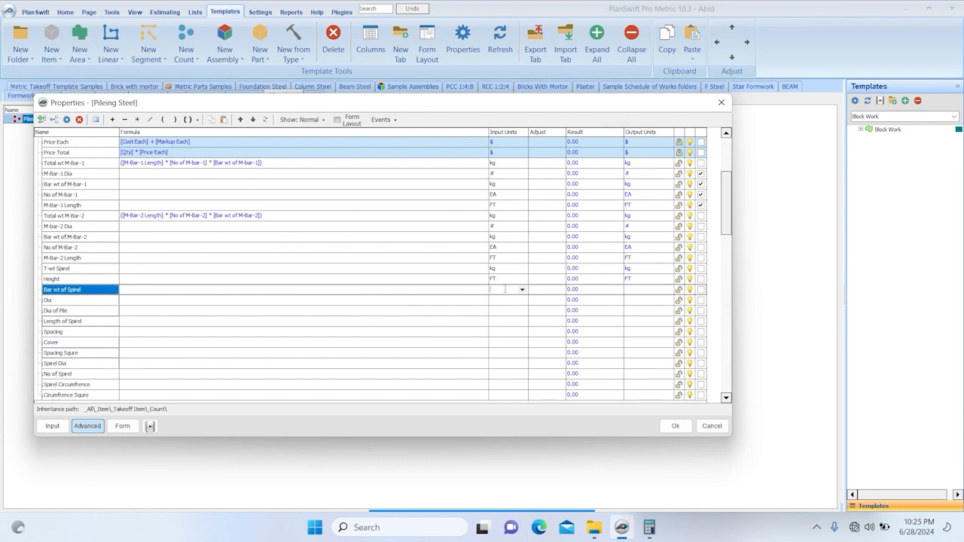
{"action": "type", "text": "kg"}
Set input units of Dia to #, and Dia of Pile, Length of Spirel and Spacing to FT
{"action": "left_click", "coordinate": [499, 300]}
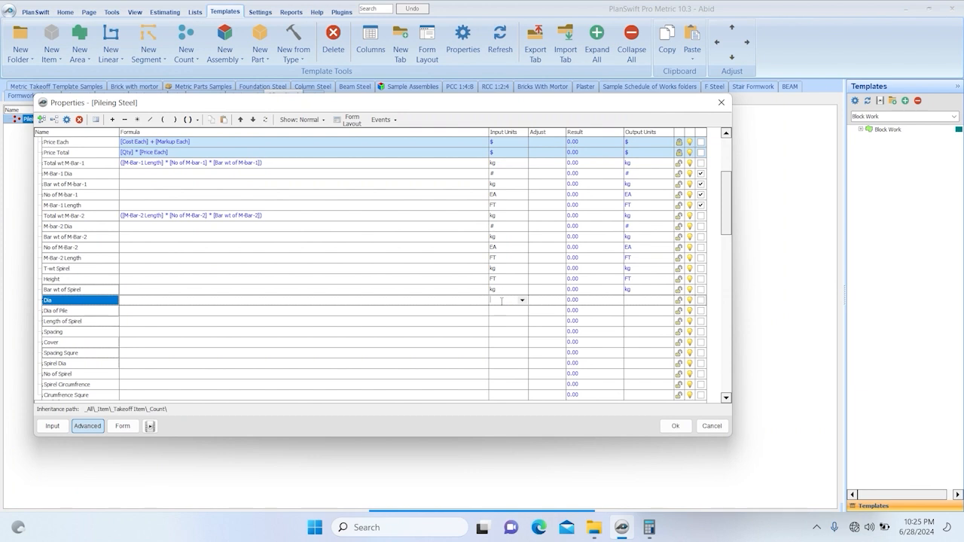
{"action": "type", "text": "#"}
{"action": "key", "text": "Return"}
{"action": "left_click", "coordinate": [504, 311]}
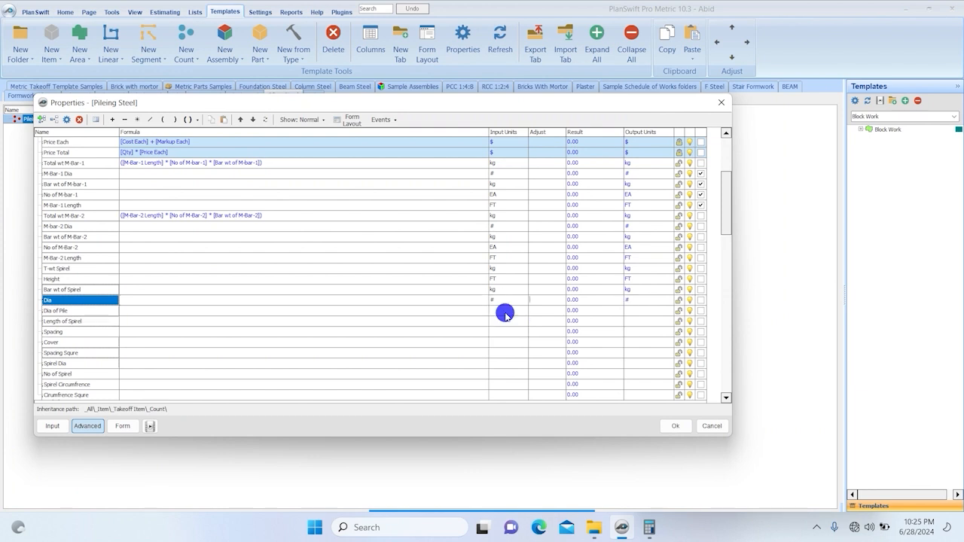
{"action": "type", "text": "FT"}
{"action": "key", "text": "Return"}
{"action": "left_click", "coordinate": [504, 321]}
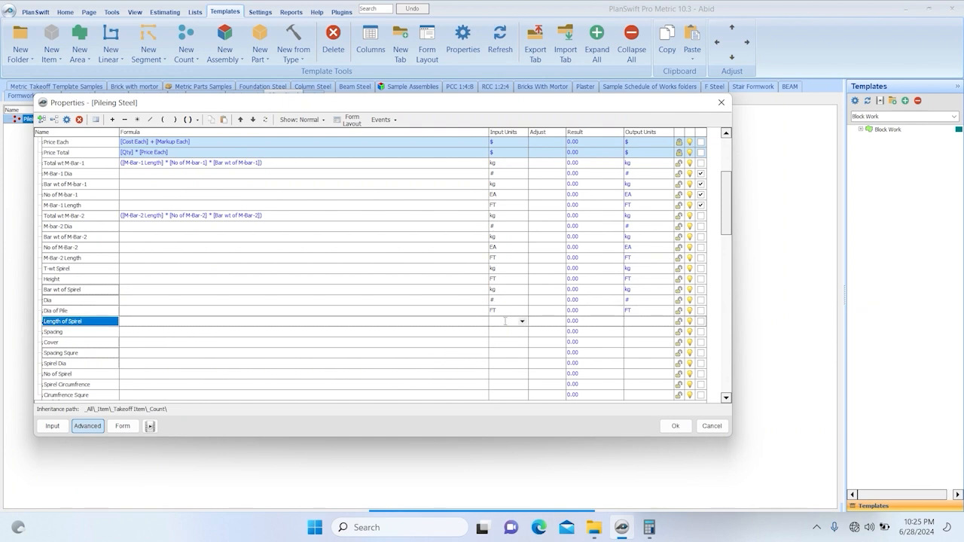
{"action": "type", "text": "FT"}
{"action": "key", "text": "Return"}
{"action": "left_click", "coordinate": [506, 332]}
{"action": "type", "text": "FT"}
{"action": "key", "text": "Return"}
Set input units of Cover, Spacing Squre and Spirel Dia to FT
{"action": "left_click", "coordinate": [504, 342]}
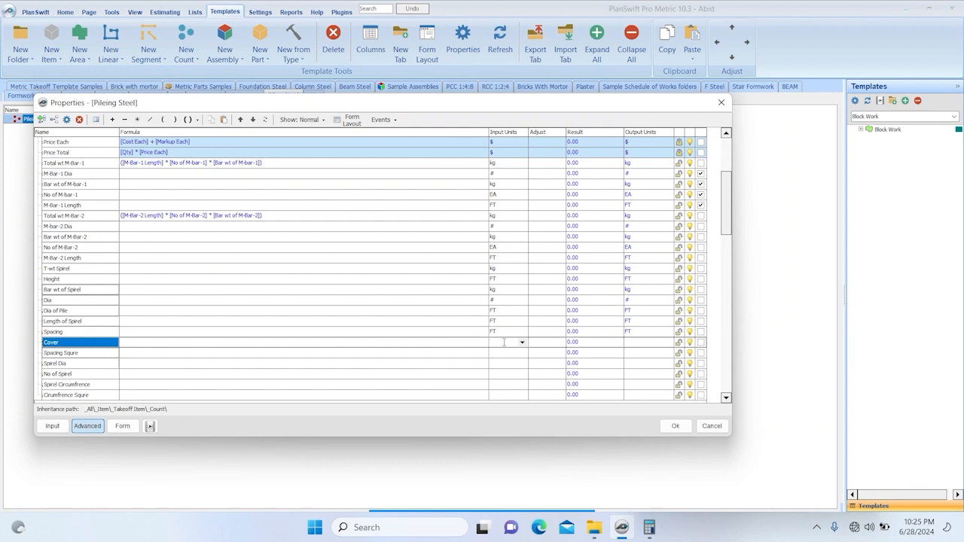
{"action": "type", "text": "FT"}
{"action": "key", "text": "Return"}
{"action": "left_click", "coordinate": [501, 357]}
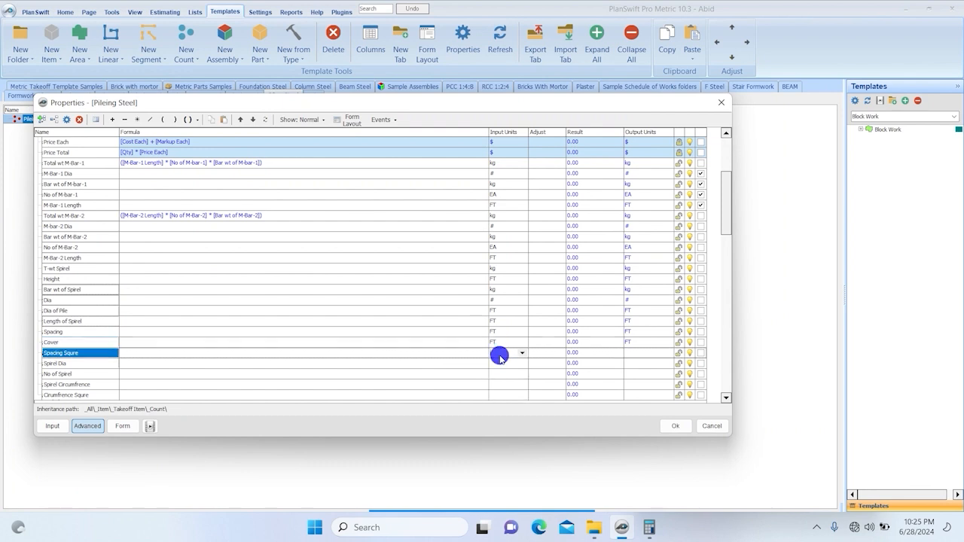
{"action": "type", "text": "FT"}
{"action": "key", "text": "Return"}
{"action": "left_click", "coordinate": [501, 363]}
{"action": "type", "text": "FT"}
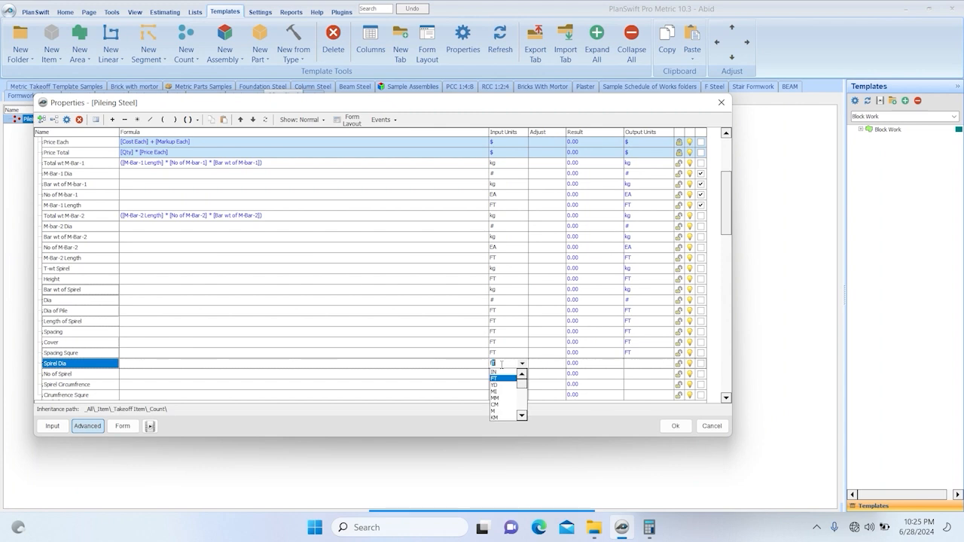
{"action": "key", "text": "Return"}
Set input units of No of Spirel to EA and Spirel Circumference to ft
{"action": "left_click", "coordinate": [503, 375]}
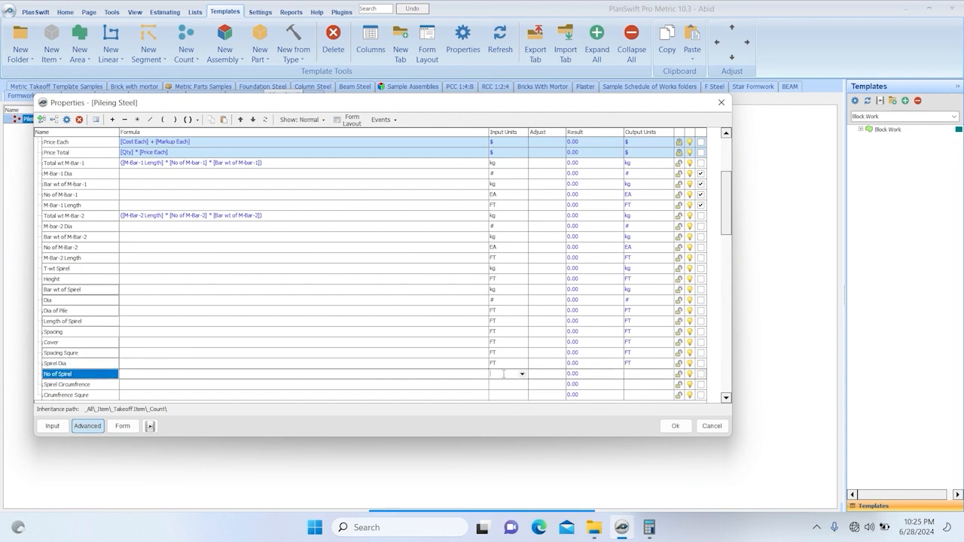
{"action": "type", "text": "ea"}
{"action": "key", "text": "Return"}
{"action": "left_click", "coordinate": [501, 385]}
{"action": "type", "text": "ft"}
{"action": "key", "text": "Return"}
Set the input units of Circumfrence Squre to ft
{"action": "left_click", "coordinate": [501, 332]}
{"action": "left_click", "coordinate": [502, 332]}
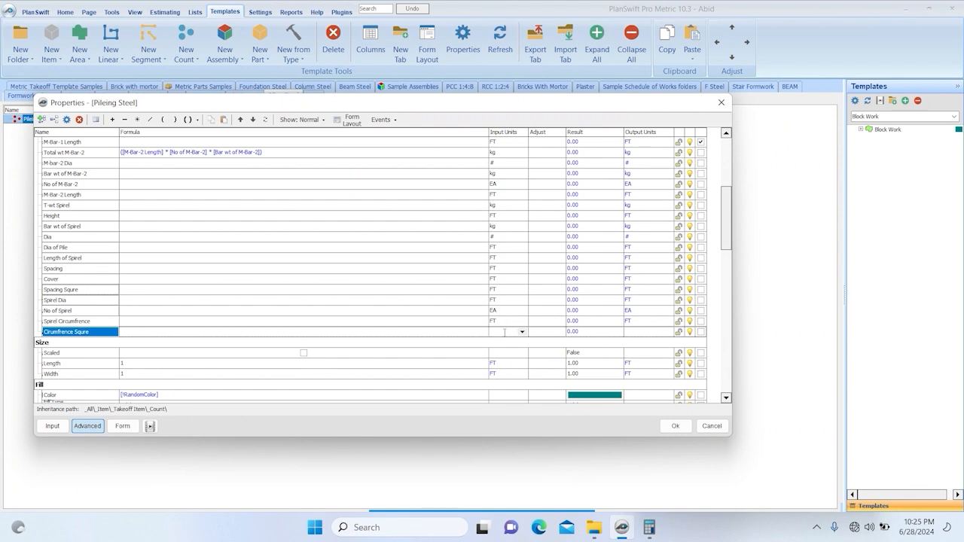
{"action": "type", "text": "f"}
{"action": "key", "text": "Return"}
{"action": "left_click", "coordinate": [502, 310]}
{"action": "scroll", "coordinate": [439, 293], "scroll_direction": "up", "scroll_amount": 2}
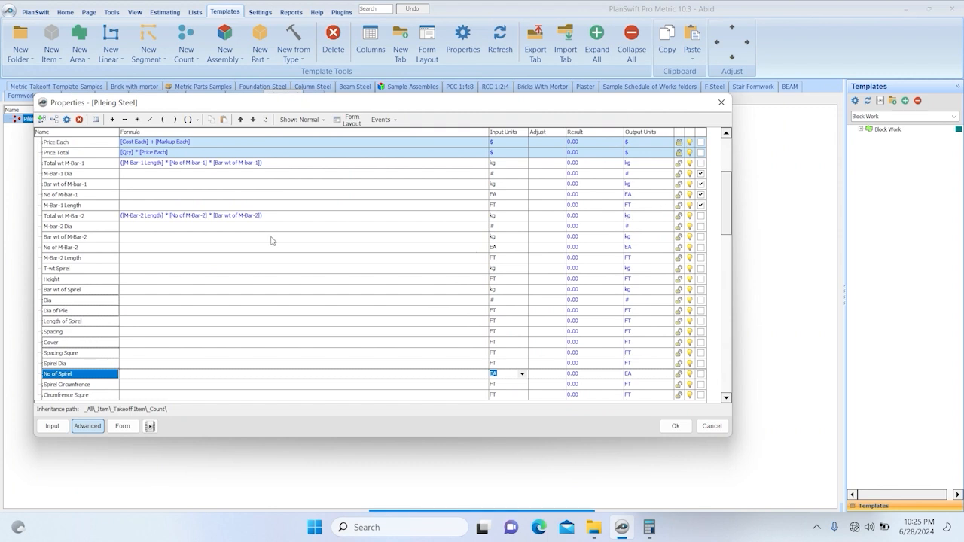
Tick the last-column checkbox for M-Bar-2 Dia, Bar wt of M-Bar-2, No of M-Bar-2, M-Bar-2 Length and Height
{"action": "left_click", "coordinate": [700, 226]}
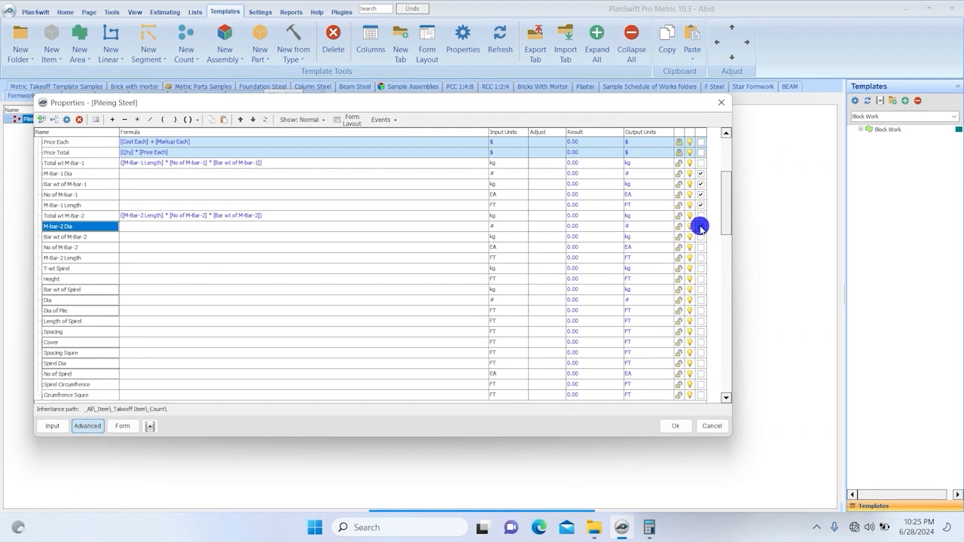
{"action": "left_click", "coordinate": [702, 237]}
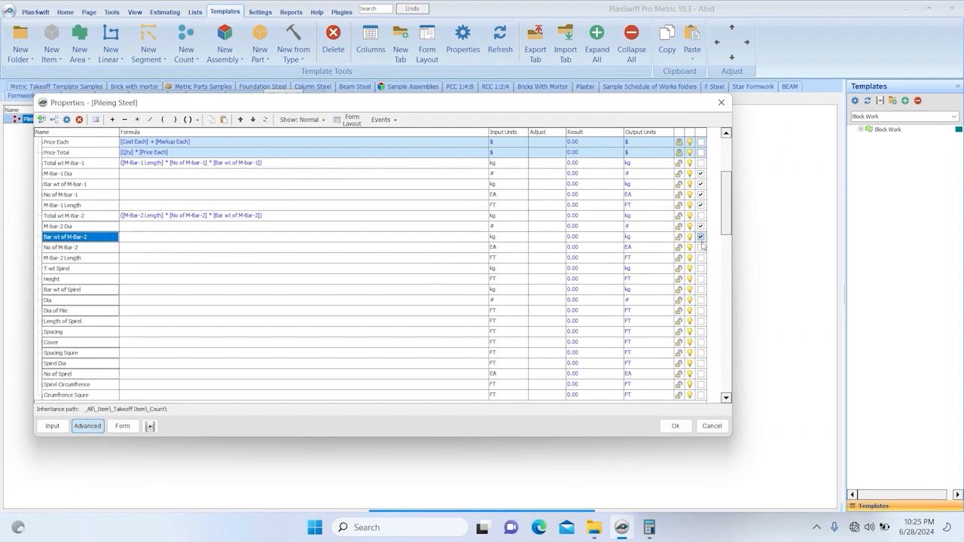
{"action": "left_click", "coordinate": [700, 247]}
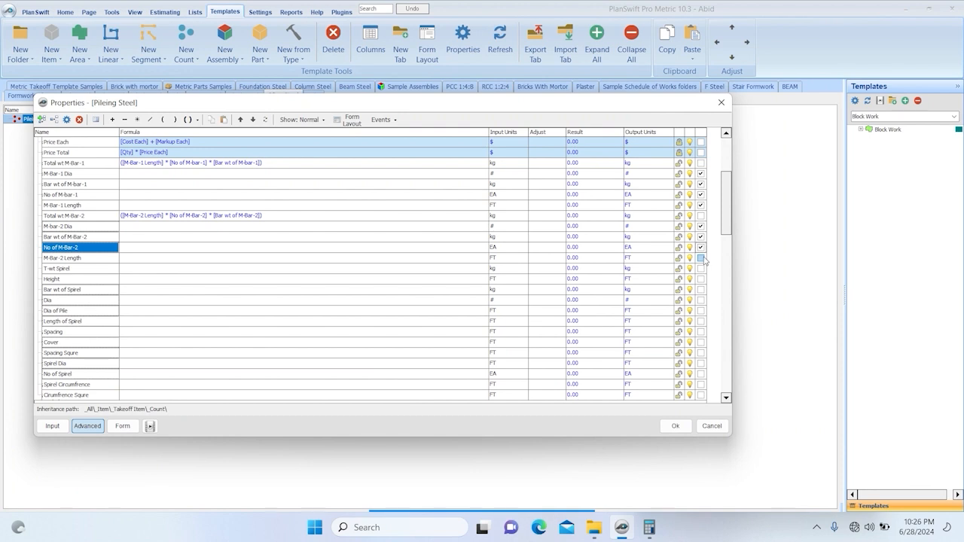
{"action": "left_click", "coordinate": [701, 258]}
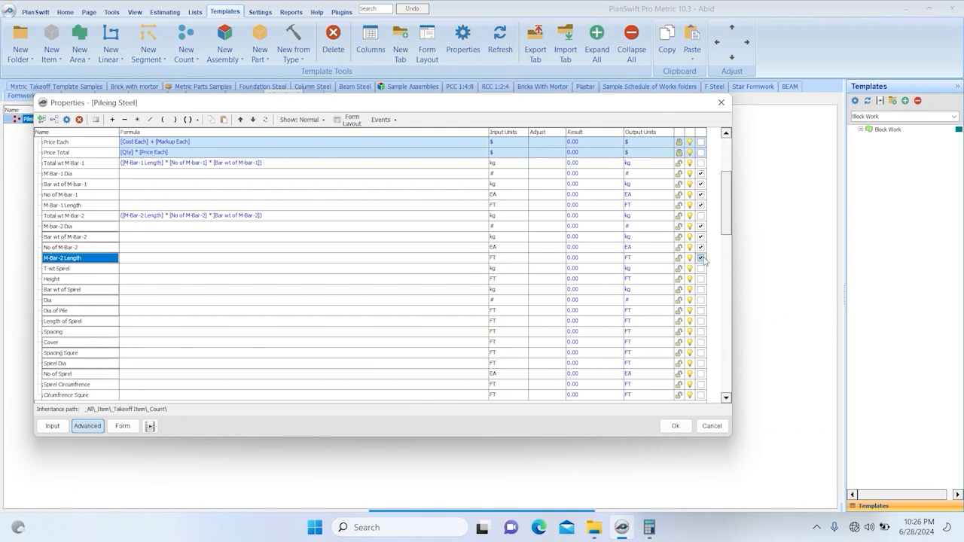
{"action": "left_click", "coordinate": [701, 269]}
{"action": "left_click", "coordinate": [701, 278]}
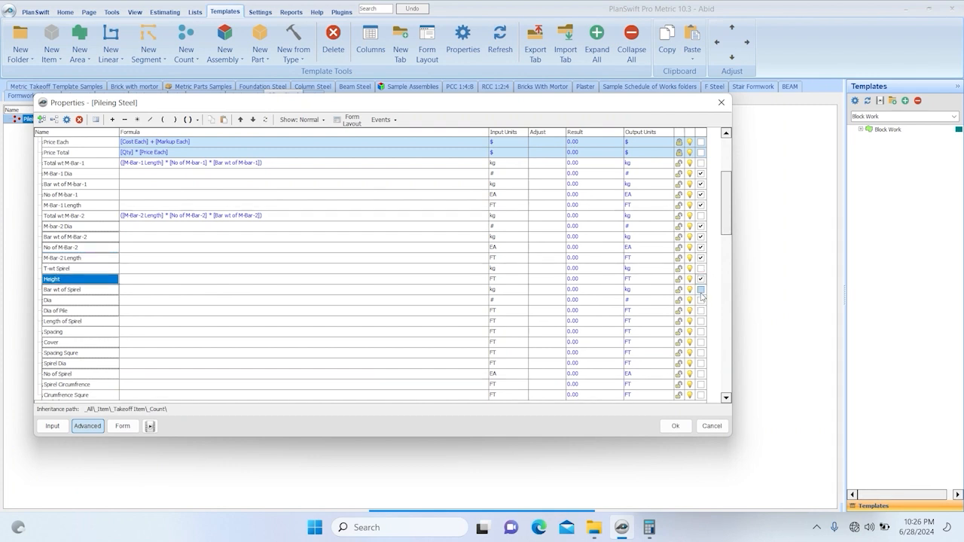
Tick the last-column checkbox for Bar wt of Spirel, Dia, Dia of Pile, Spacing and Cover
{"action": "left_click", "coordinate": [701, 289]}
{"action": "left_click", "coordinate": [701, 301]}
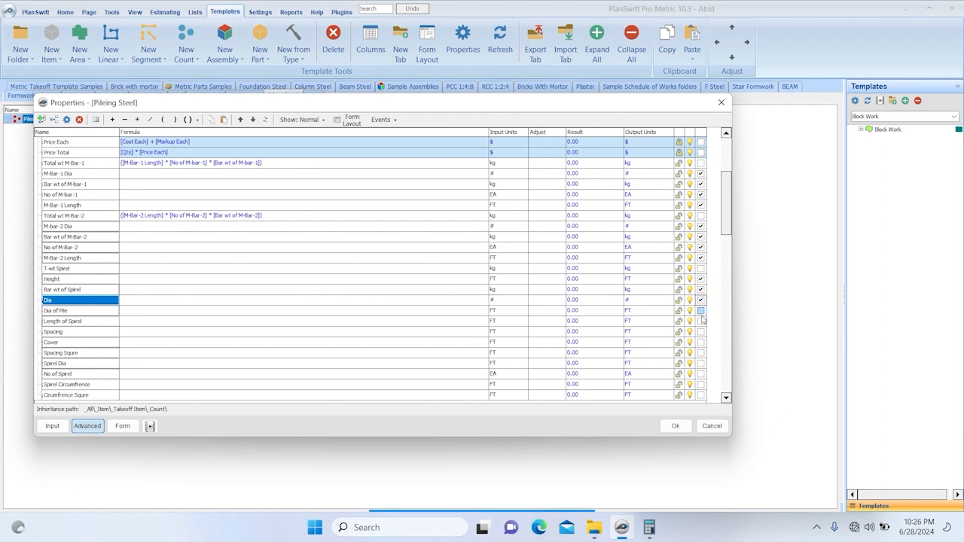
{"action": "left_click", "coordinate": [701, 311]}
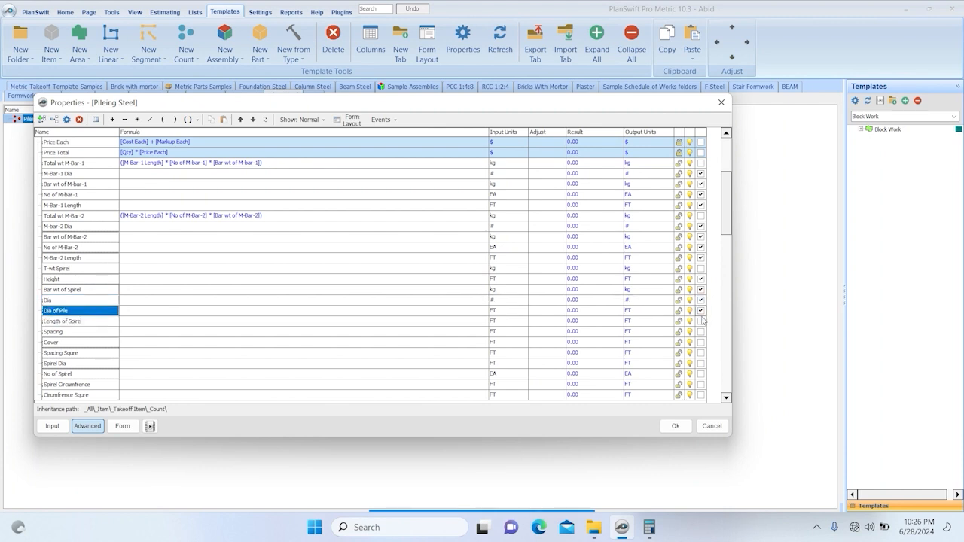
{"action": "left_click", "coordinate": [701, 322]}
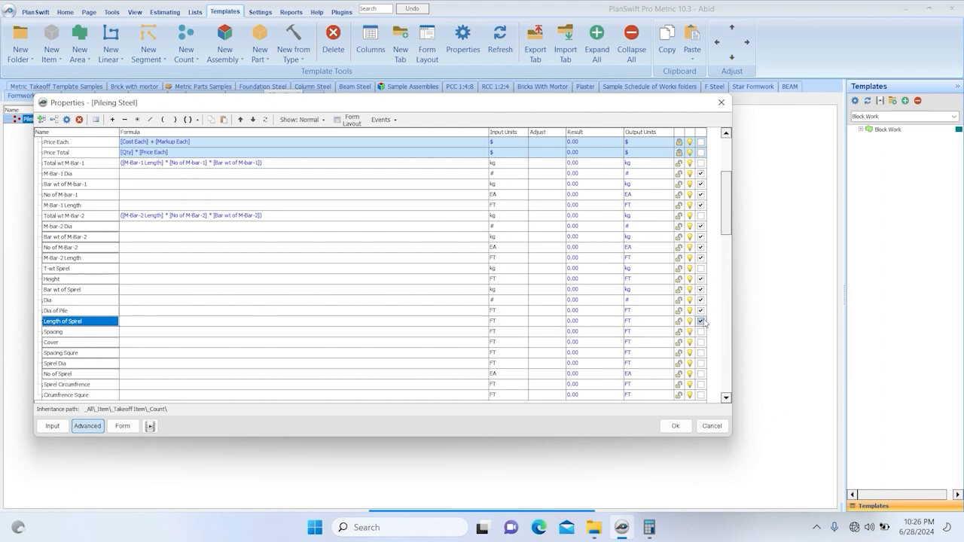
{"action": "left_click", "coordinate": [701, 322]}
{"action": "left_click", "coordinate": [700, 331]}
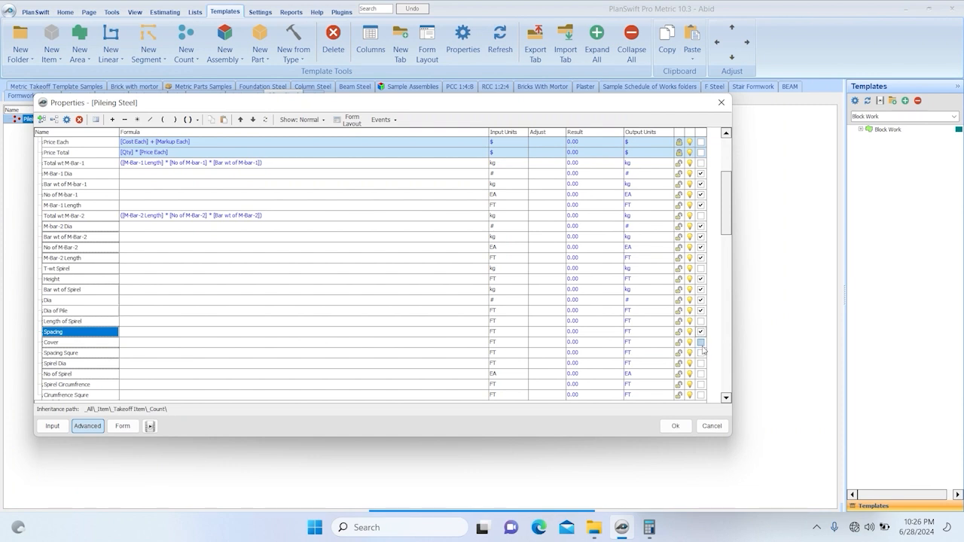
{"action": "left_click", "coordinate": [701, 343]}
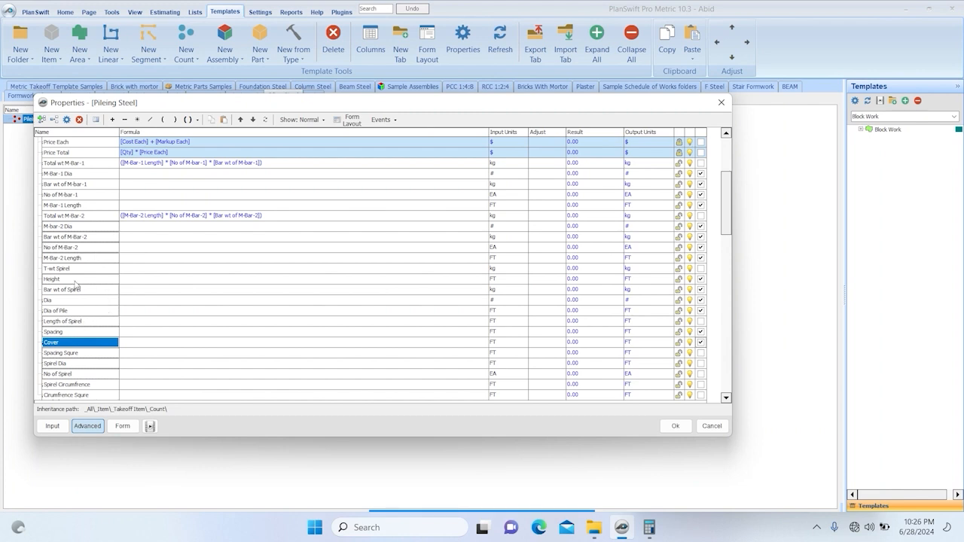
Give T-wt Spirel the formula ([Length of Spirel] * [Bar wt of Spirel])
{"action": "left_click", "coordinate": [84, 272]}
{"action": "left_click", "coordinate": [132, 266]}
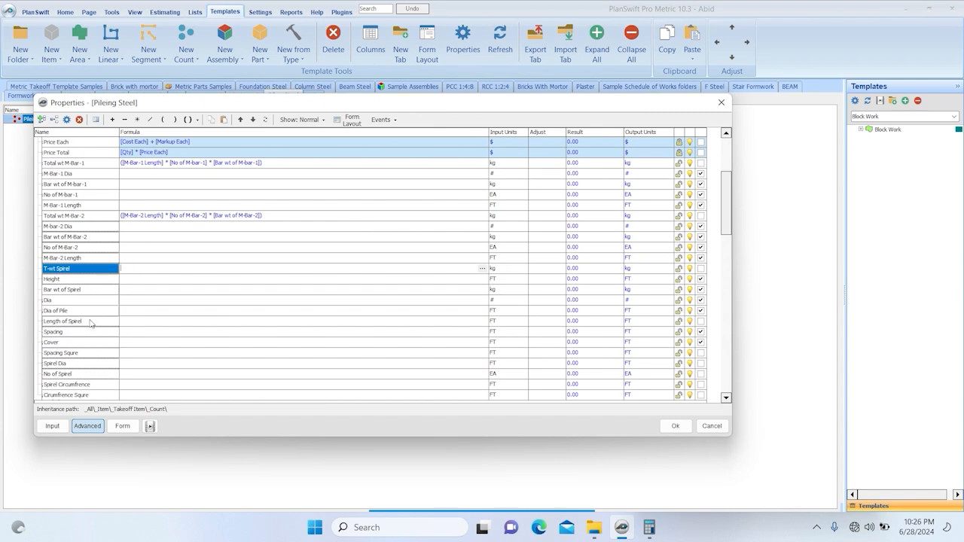
{"action": "left_click_drag", "start_coordinate": [72, 324], "coordinate": [129, 267]}
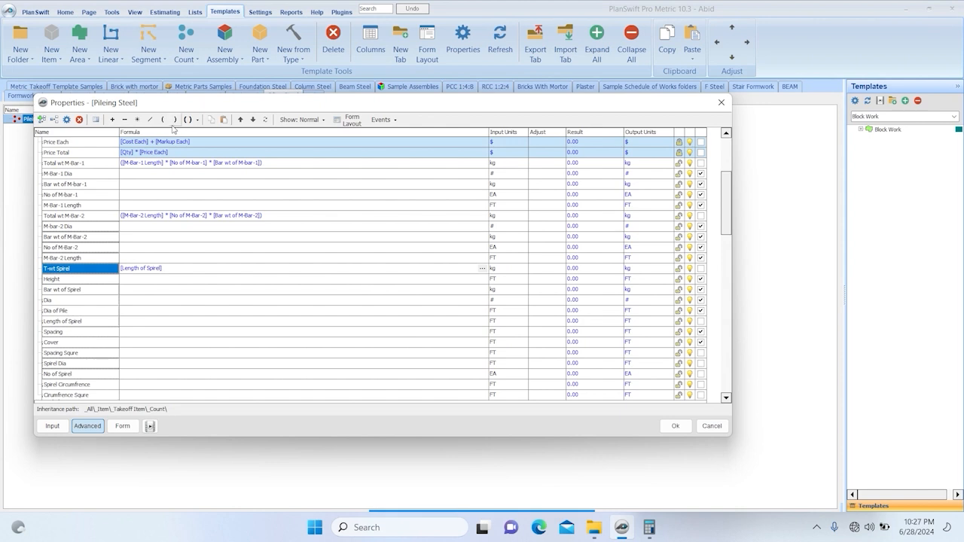
{"action": "left_click", "coordinate": [137, 119]}
{"action": "double_click", "coordinate": [67, 290]}
{"action": "left_click", "coordinate": [194, 267]}
{"action": "left_click", "coordinate": [137, 119]}
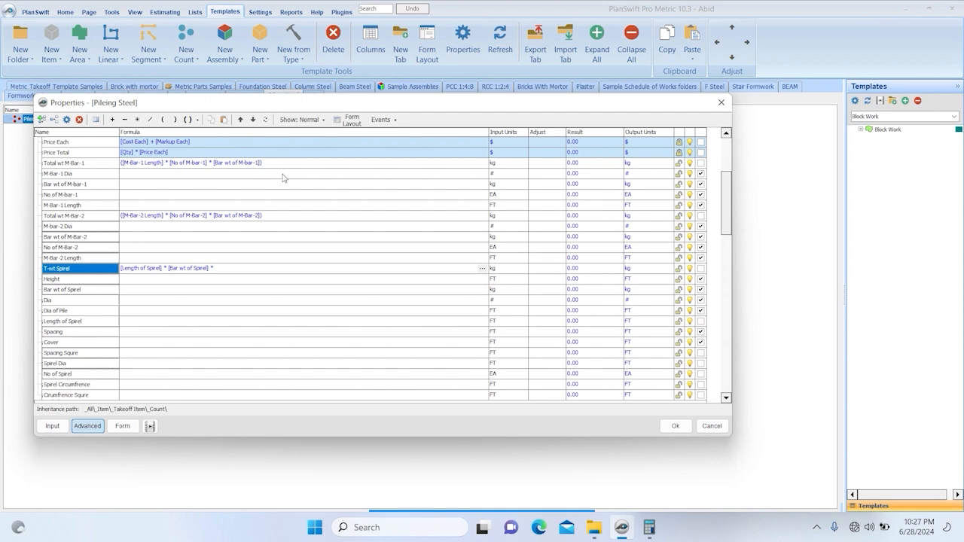
{"action": "key", "text": "ctrl+a"}
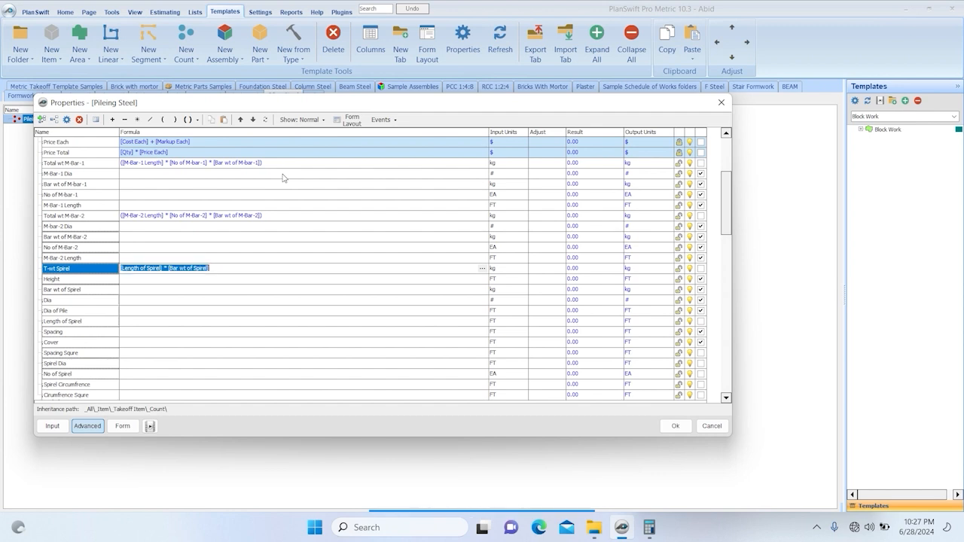
{"action": "left_click", "coordinate": [193, 119]}
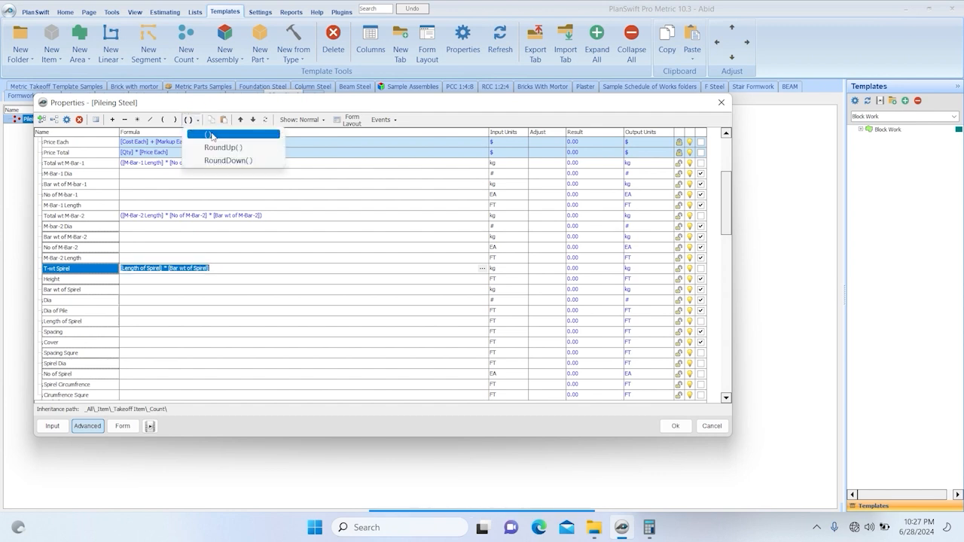
{"action": "left_click", "coordinate": [203, 136]}
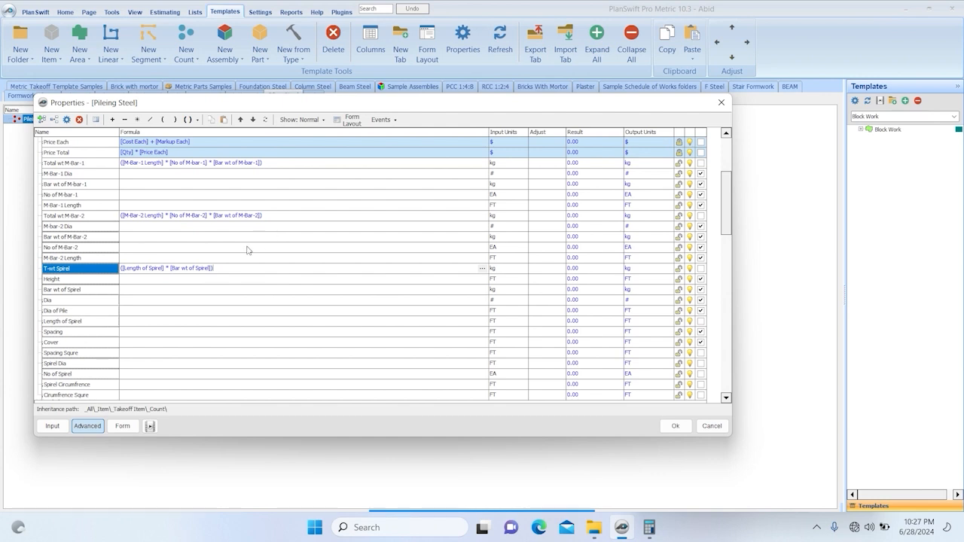
Give Length of Spirel the formula [No of Spirel] * ([Circumfrence Squre] + [Spacing Squre]) / [Spirel Circumfrence]
{"action": "left_click", "coordinate": [138, 321]}
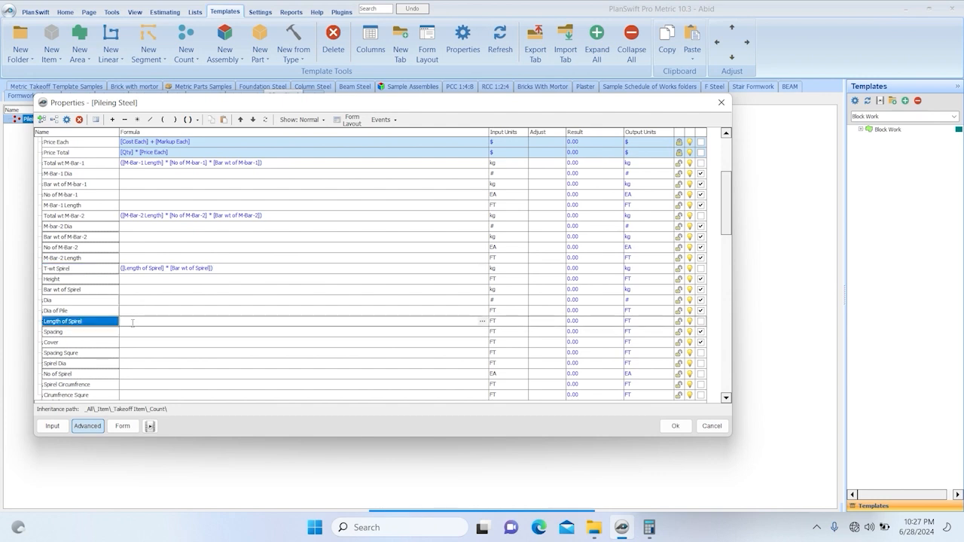
{"action": "left_click_drag", "start_coordinate": [62, 375], "coordinate": [140, 321]}
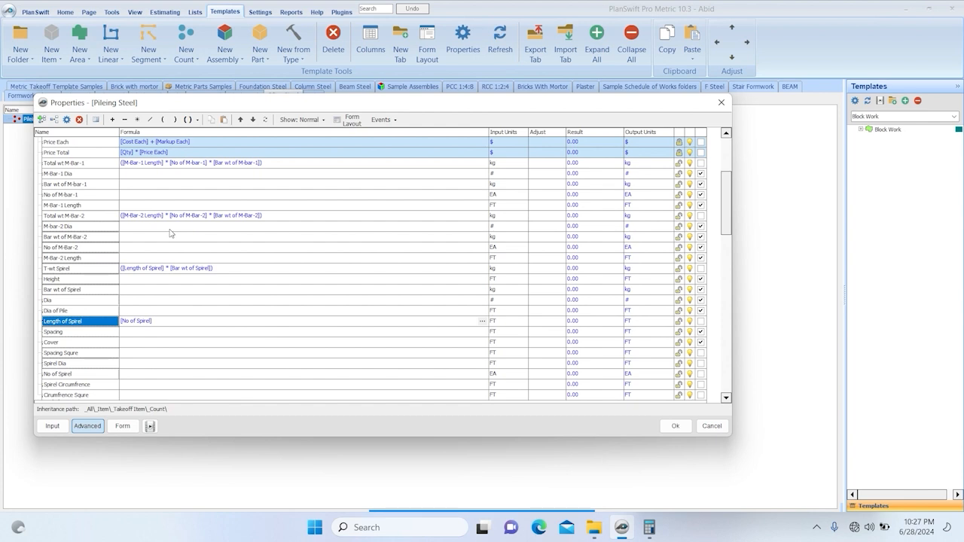
{"action": "left_click", "coordinate": [138, 120]}
{"action": "scroll", "coordinate": [82, 363], "scroll_direction": "down", "scroll_amount": 2}
{"action": "scroll", "coordinate": [82, 381], "scroll_direction": "up", "scroll_amount": 2}
{"action": "left_click_drag", "start_coordinate": [84, 393], "coordinate": [174, 321]}
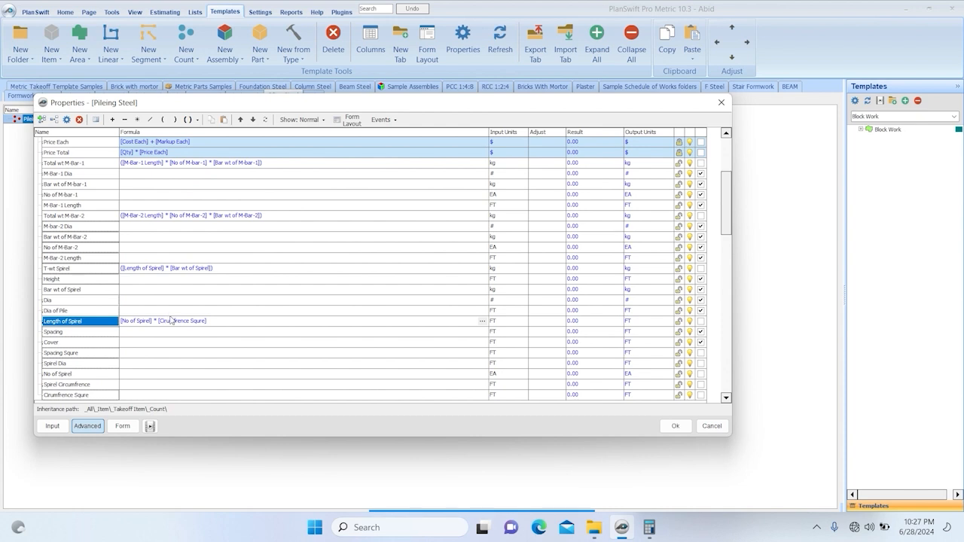
{"action": "type", "text": "+"}
{"action": "left_click_drag", "start_coordinate": [62, 352], "coordinate": [232, 324]}
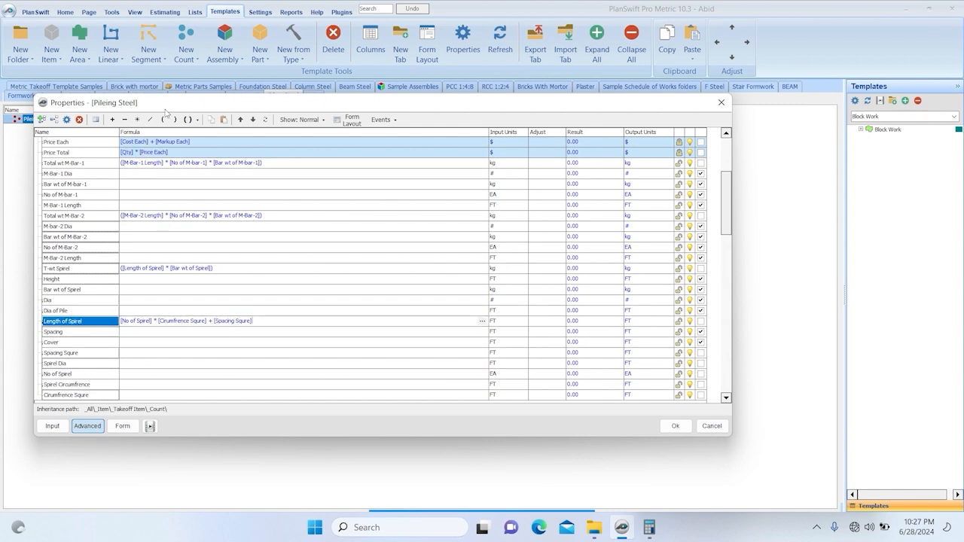
{"action": "left_click", "coordinate": [150, 120]}
{"action": "left_click_drag", "start_coordinate": [85, 385], "coordinate": [273, 321]}
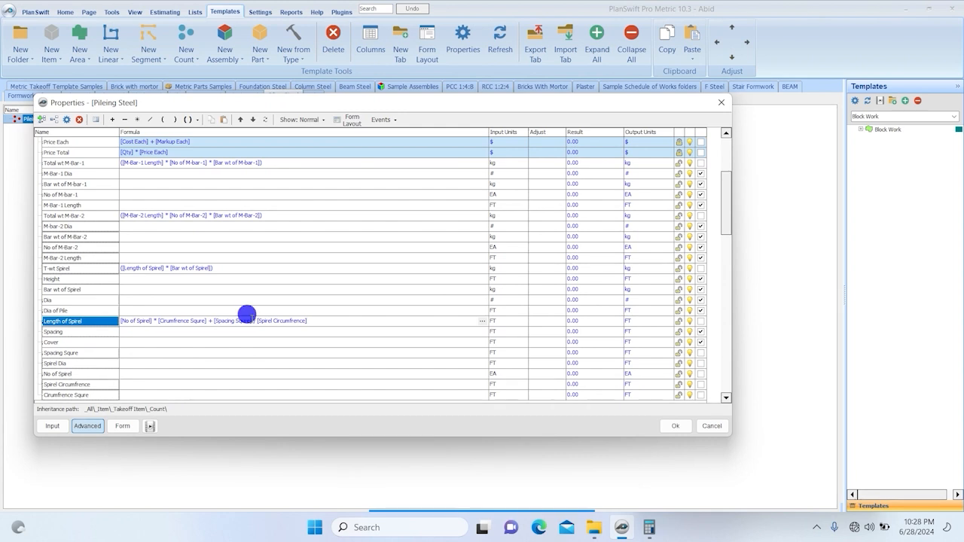
{"action": "left_click", "coordinate": [174, 119]}
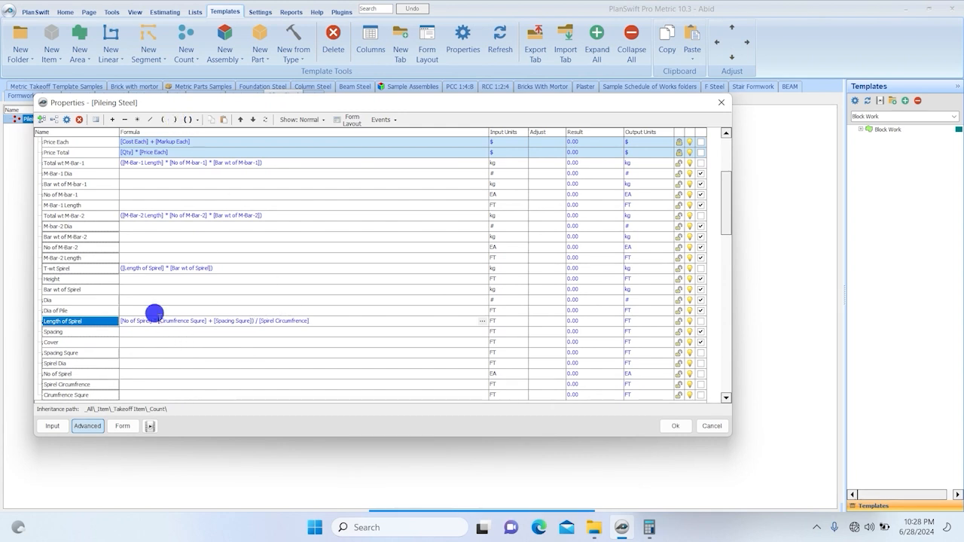
{"action": "left_click", "coordinate": [163, 119]}
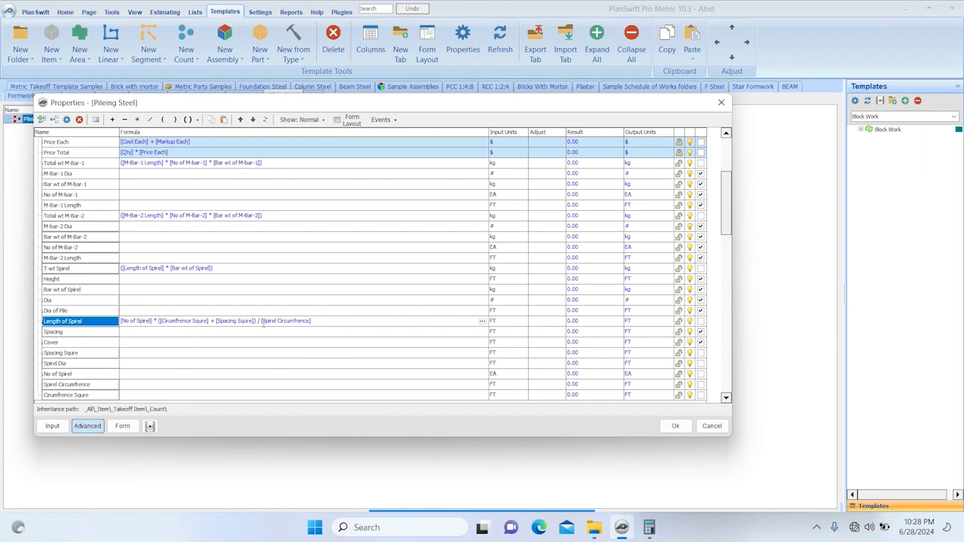
{"action": "left_click", "coordinate": [353, 332]}
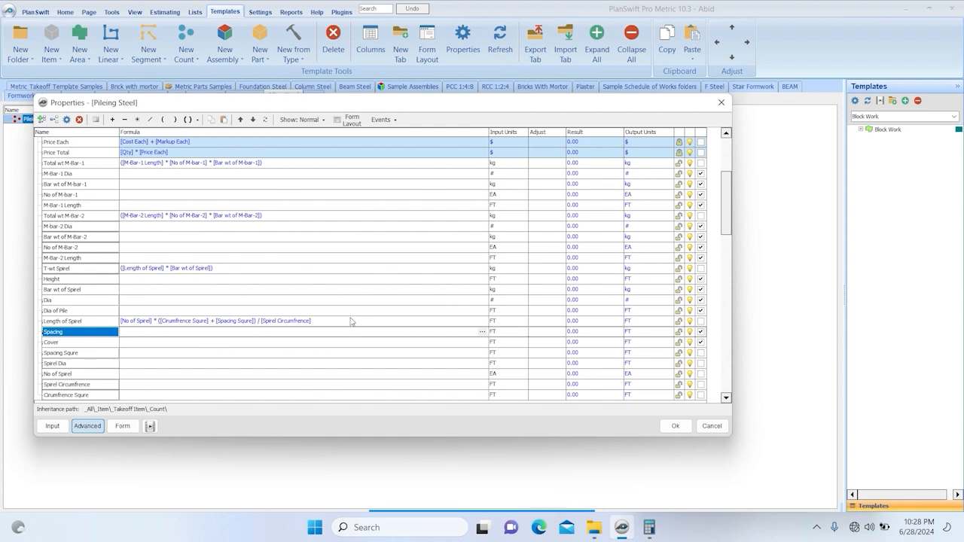
Give Spacing Squre the formula ([Spacing] * [Spacing])
{"action": "left_click", "coordinate": [134, 353]}
{"action": "left_click", "coordinate": [133, 351]}
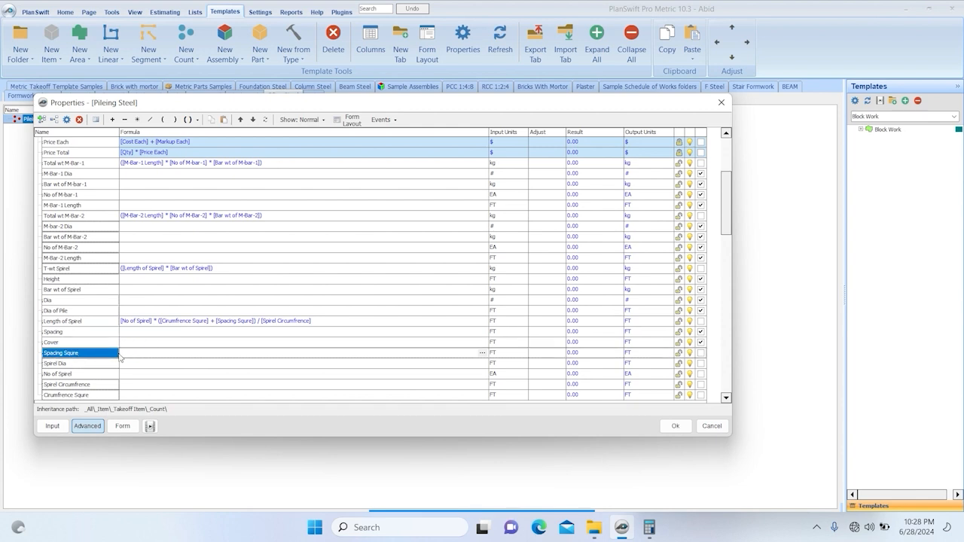
{"action": "left_click", "coordinate": [89, 332]}
{"action": "left_click", "coordinate": [127, 354]}
{"action": "left_click", "coordinate": [138, 334]}
{"action": "left_click", "coordinate": [138, 120]}
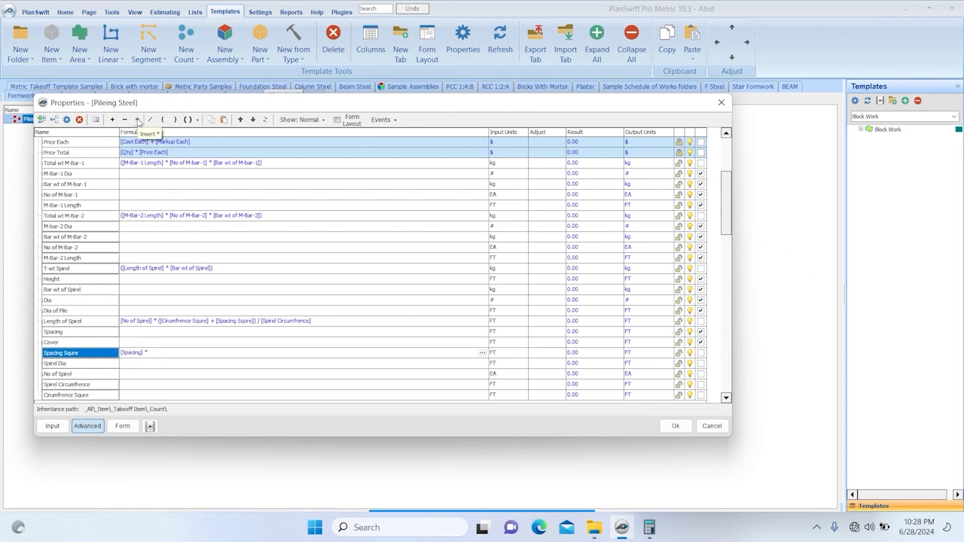
{"action": "left_click", "coordinate": [74, 334]}
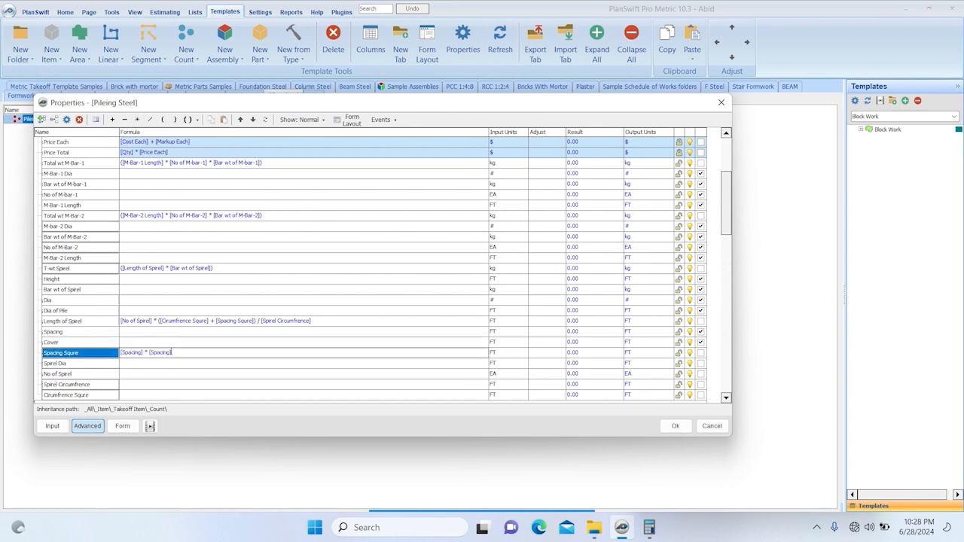
{"action": "left_click", "coordinate": [180, 351]}
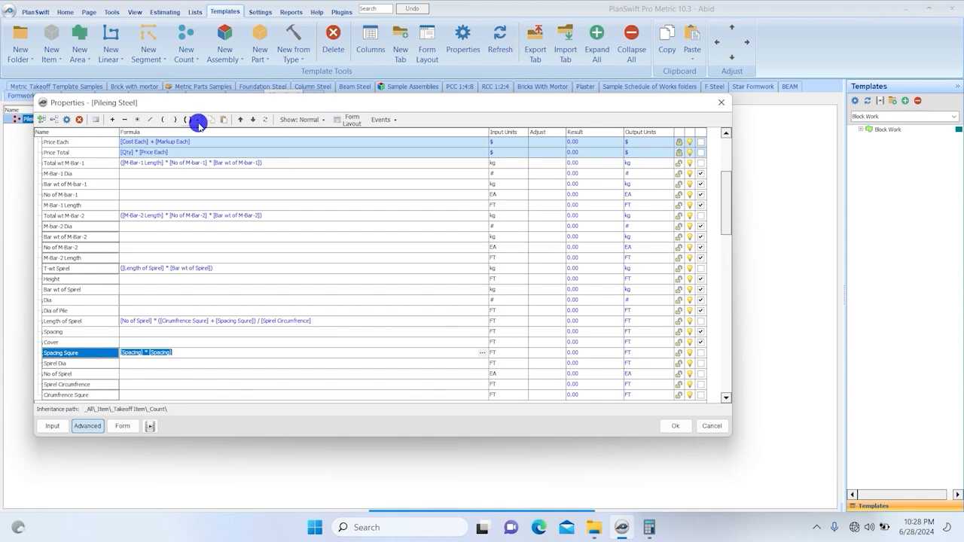
{"action": "left_click", "coordinate": [199, 122]}
{"action": "left_click", "coordinate": [203, 135]}
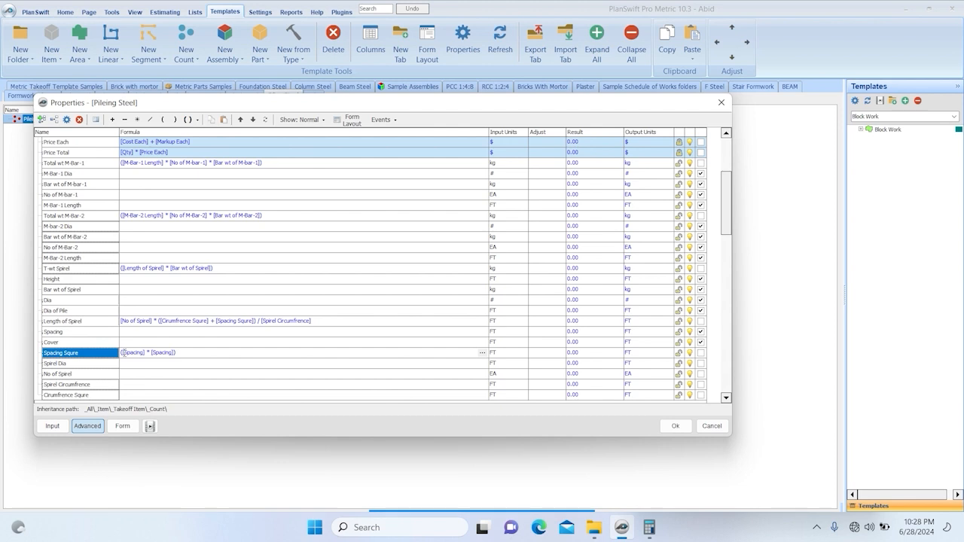
Give Spirel Dia the formula ([Dia of Pile] - [Cover])
{"action": "left_click", "coordinate": [134, 363]}
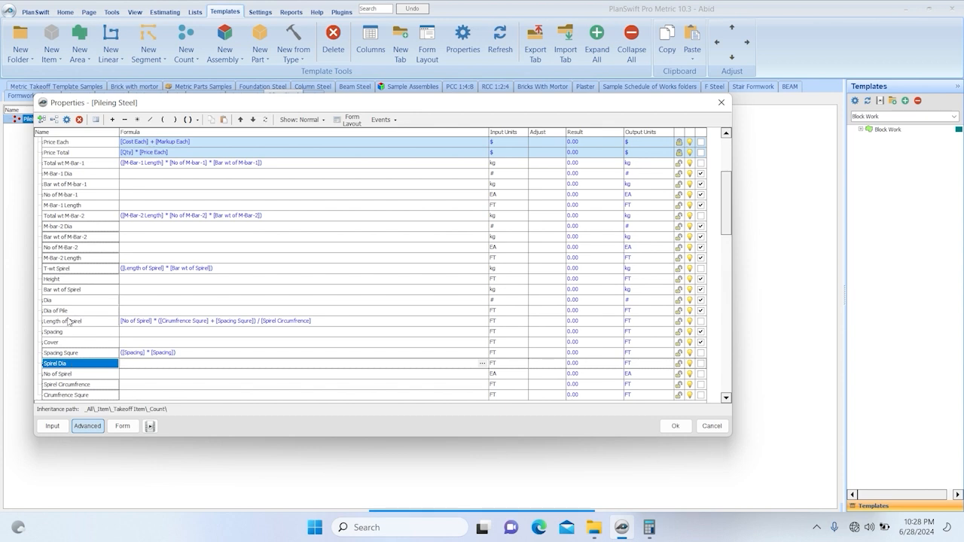
{"action": "left_click_drag", "start_coordinate": [76, 312], "coordinate": [140, 369]}
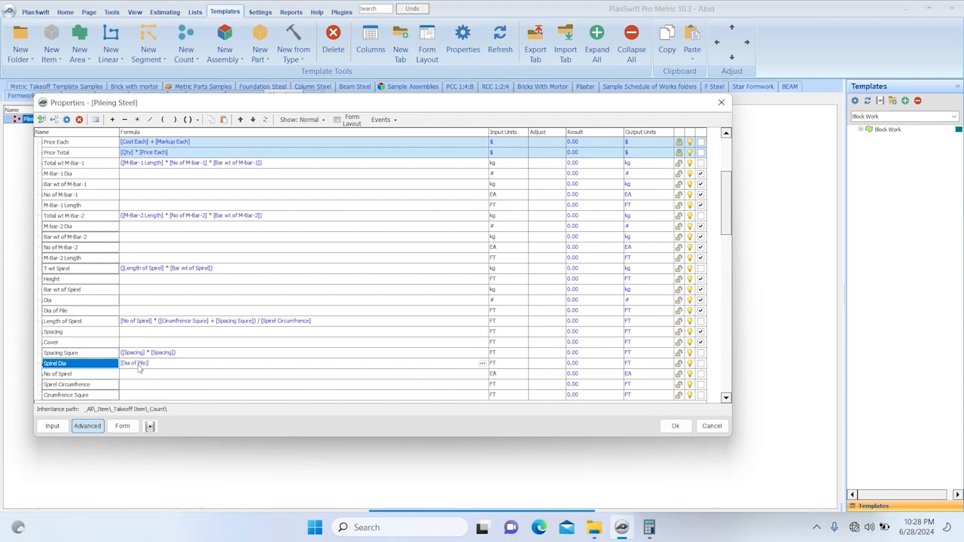
{"action": "left_click", "coordinate": [124, 119]}
{"action": "left_click_drag", "start_coordinate": [66, 341], "coordinate": [163, 364]}
{"action": "key", "text": "ctrl+a"}
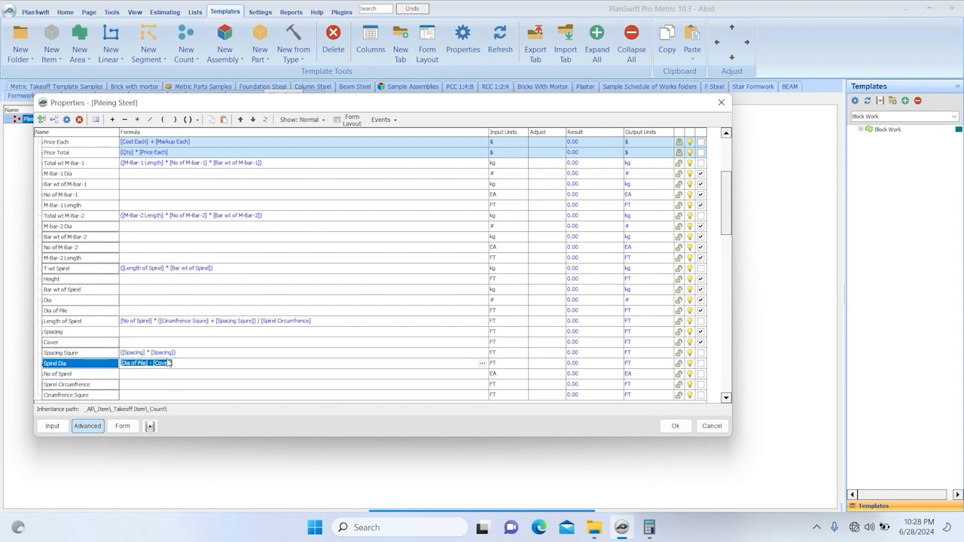
{"action": "left_click", "coordinate": [199, 120]}
{"action": "left_click", "coordinate": [199, 135]}
Give No of Spirel the formula ([Height] / [Spacing])
{"action": "left_click", "coordinate": [132, 373]}
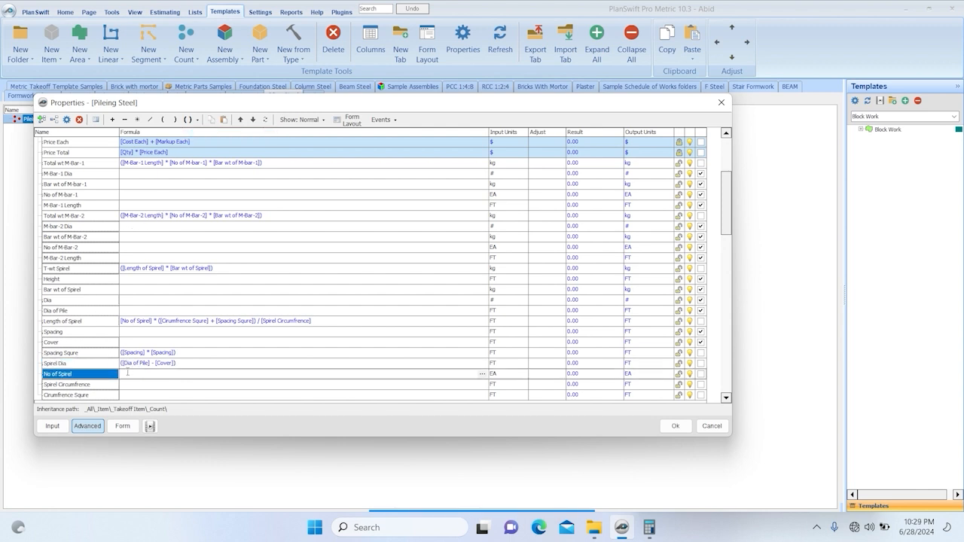
{"action": "left_click", "coordinate": [69, 280]}
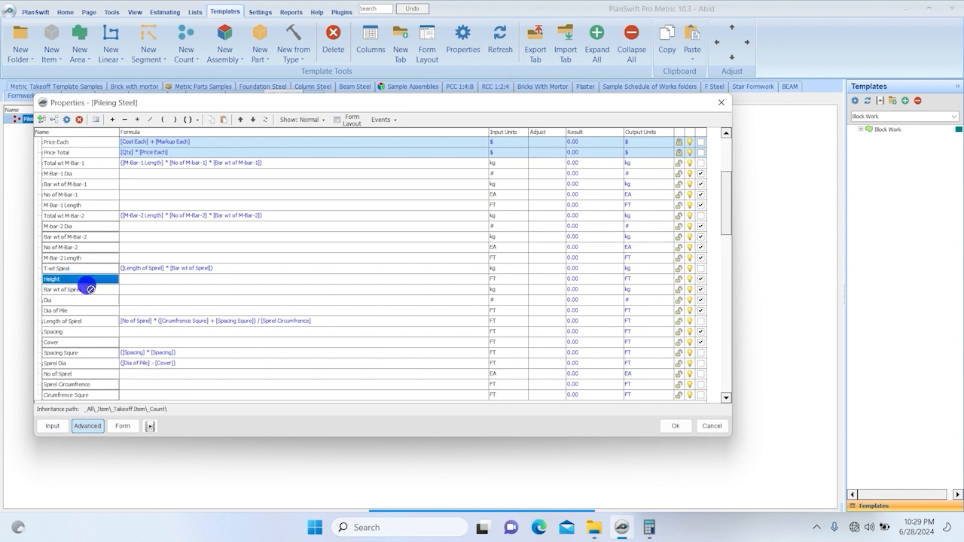
{"action": "left_click", "coordinate": [132, 373]}
{"action": "type", "text": "[Height"}
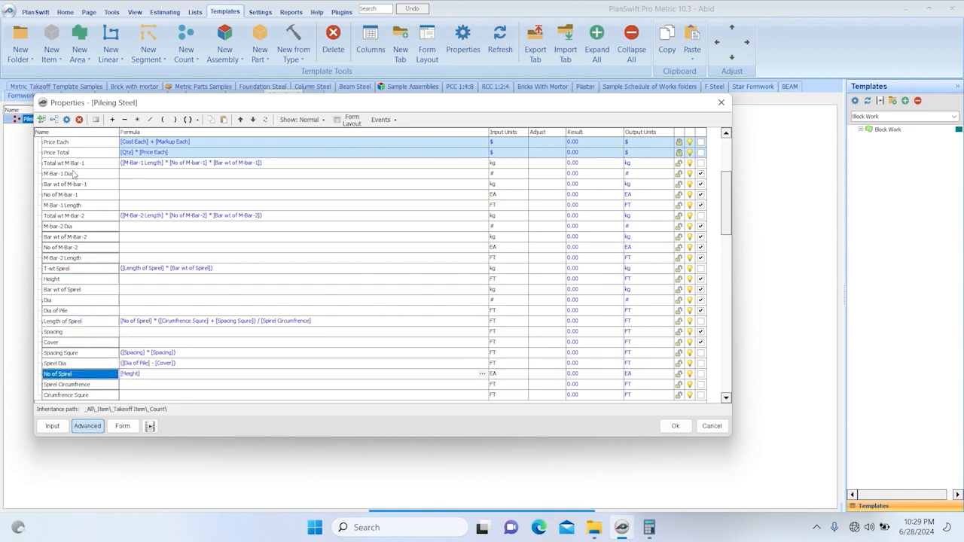
{"action": "left_click", "coordinate": [151, 121]}
{"action": "left_click", "coordinate": [141, 354]}
{"action": "left_click", "coordinate": [151, 373]}
{"action": "type", "text": "[Spacing]"}
{"action": "left_click", "coordinate": [197, 120]}
{"action": "left_click", "coordinate": [204, 134]}
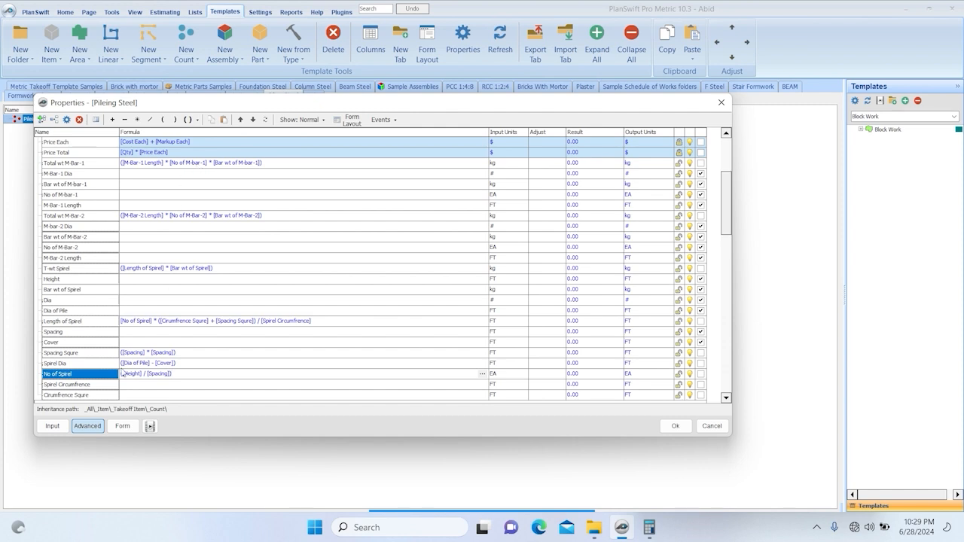
Give Spirel Circumfrence the formula (3.142 * [Spirel Dia])
{"action": "left_click", "coordinate": [140, 385]}
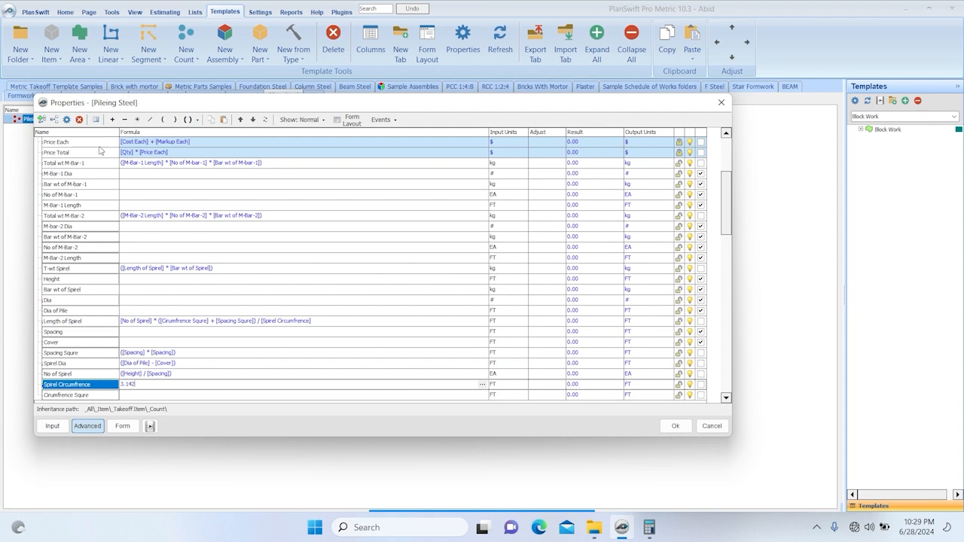
{"action": "left_click", "coordinate": [138, 119]}
{"action": "left_click_drag", "start_coordinate": [64, 367], "coordinate": [151, 384]}
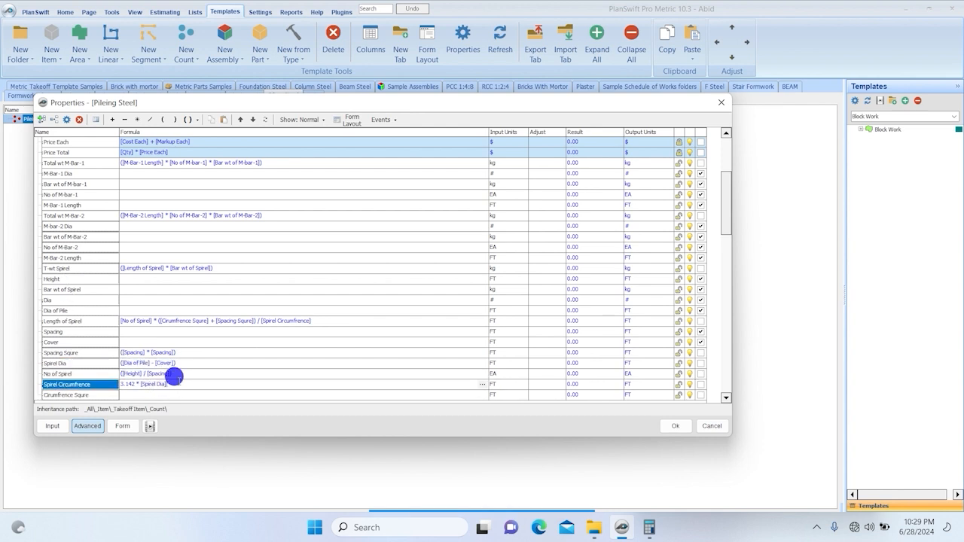
{"action": "left_click", "coordinate": [190, 120]}
{"action": "left_click", "coordinate": [208, 136]}
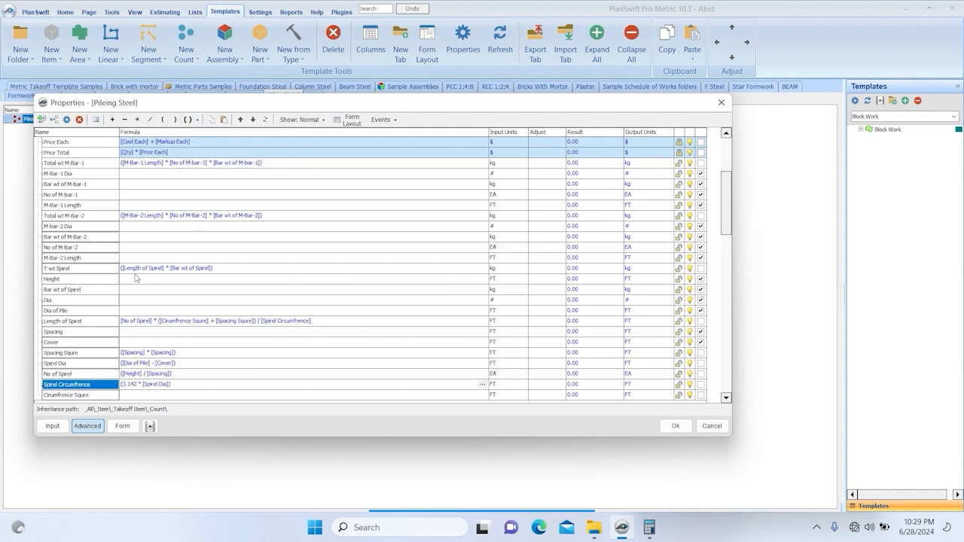
Give Circumfrence Squre the formula ([Spirel Circumfrence] * [Spirel Circumfrence])
{"action": "scroll", "coordinate": [113, 273], "scroll_direction": "down", "scroll_amount": 1}
{"action": "left_click", "coordinate": [140, 363]}
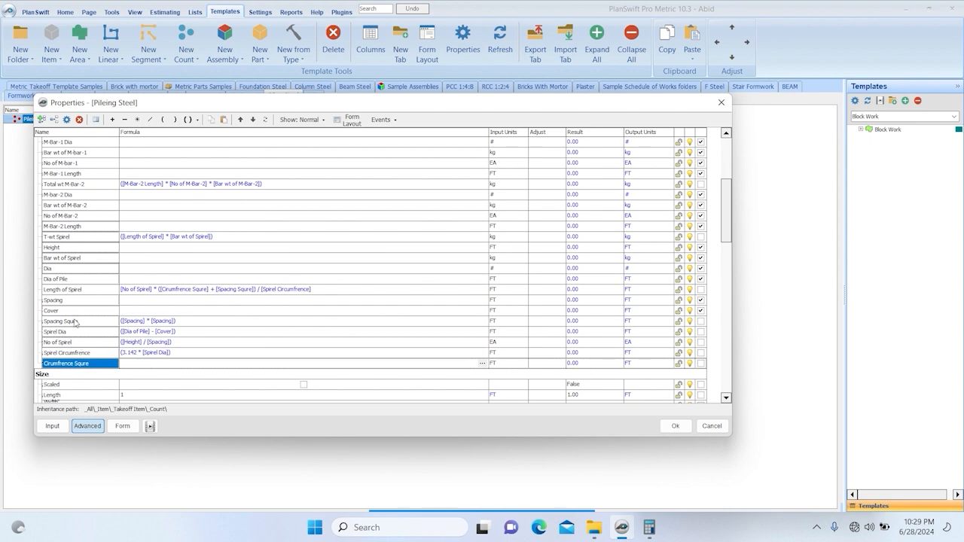
{"action": "left_click_drag", "start_coordinate": [76, 358], "coordinate": [132, 365]}
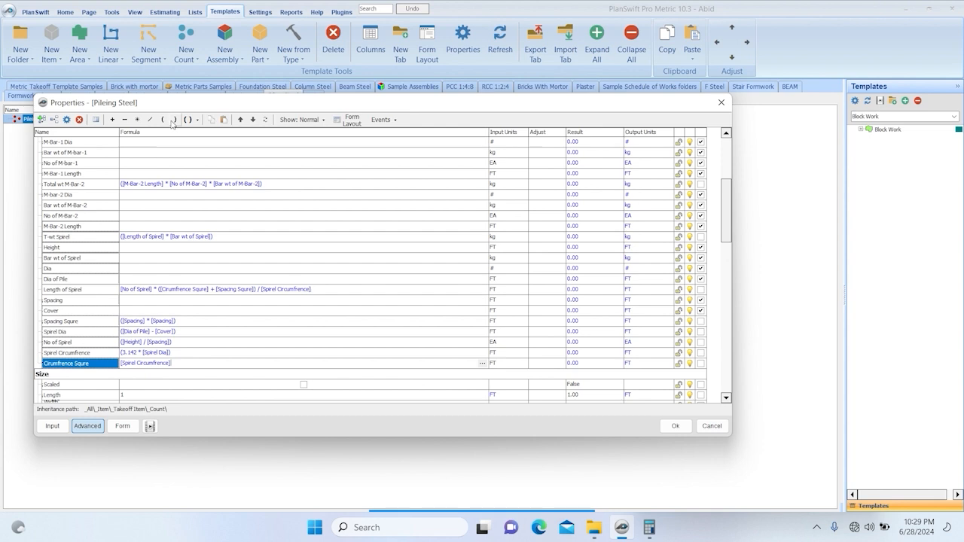
{"action": "left_click", "coordinate": [137, 119]}
{"action": "left_click_drag", "start_coordinate": [72, 354], "coordinate": [195, 365]}
{"action": "key", "text": "ctrl+a"}
{"action": "left_click", "coordinate": [198, 120]}
{"action": "left_click", "coordinate": [223, 134]}
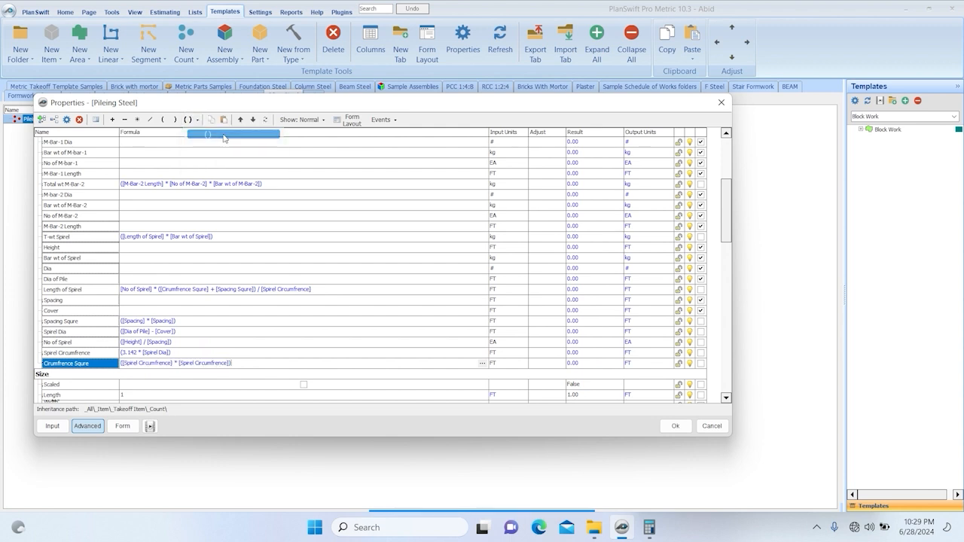
{"action": "left_click", "coordinate": [440, 343]}
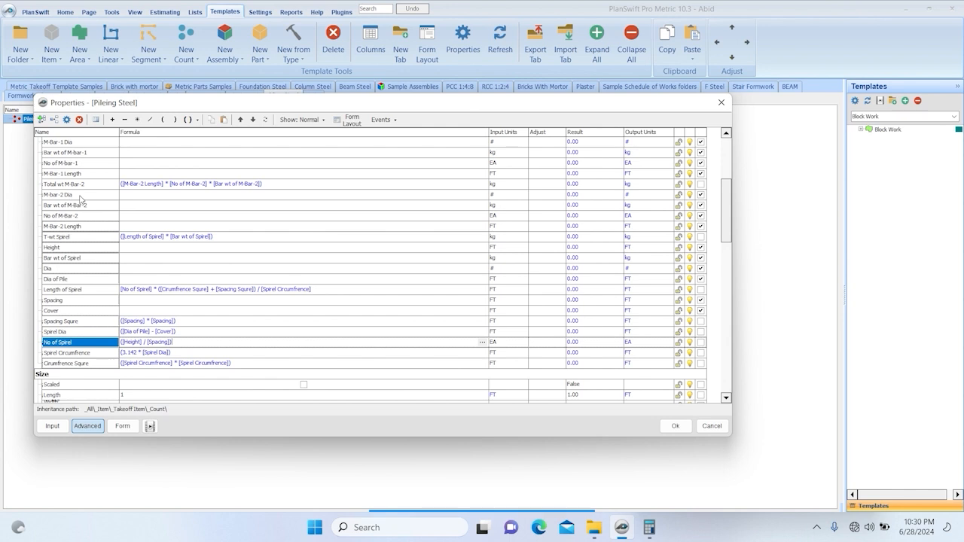
{"action": "scroll", "coordinate": [81, 198], "scroll_direction": "up", "scroll_amount": 3}
{"action": "left_click", "coordinate": [68, 217]}
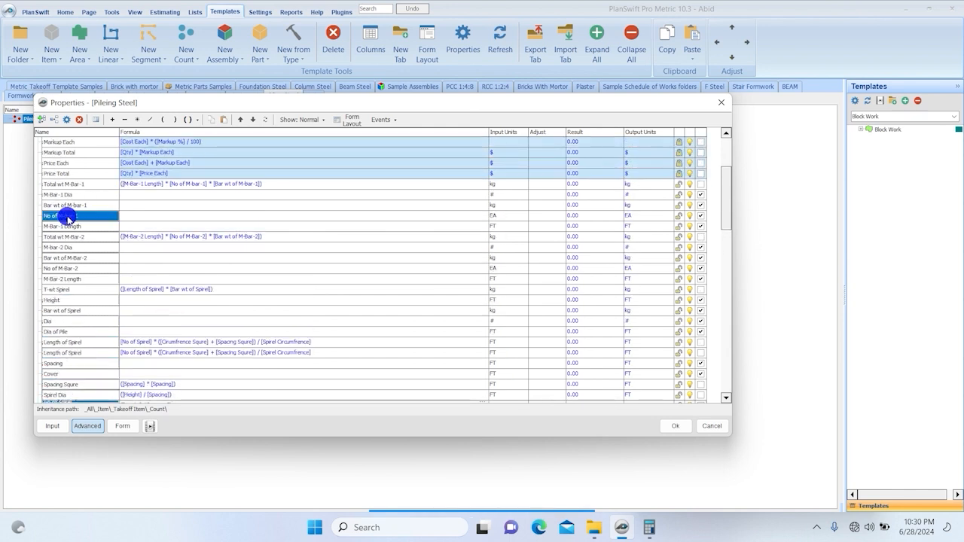
{"action": "double_click", "coordinate": [68, 217]}
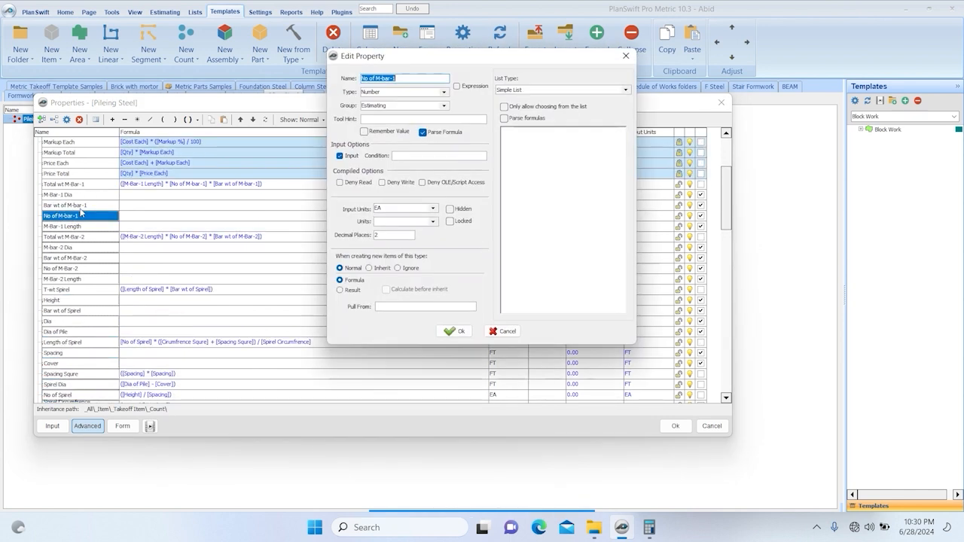
{"action": "left_click", "coordinate": [503, 332]}
Give Bar wt of M-bar-1 a simple list of values .17, .302, .472 and .686, and copy the list
{"action": "double_click", "coordinate": [89, 205]}
{"action": "left_click", "coordinate": [537, 147]}
{"action": "type", "text": ".17"}
{"action": "key", "text": "Return"}
{"action": "type", "text": ".686"}
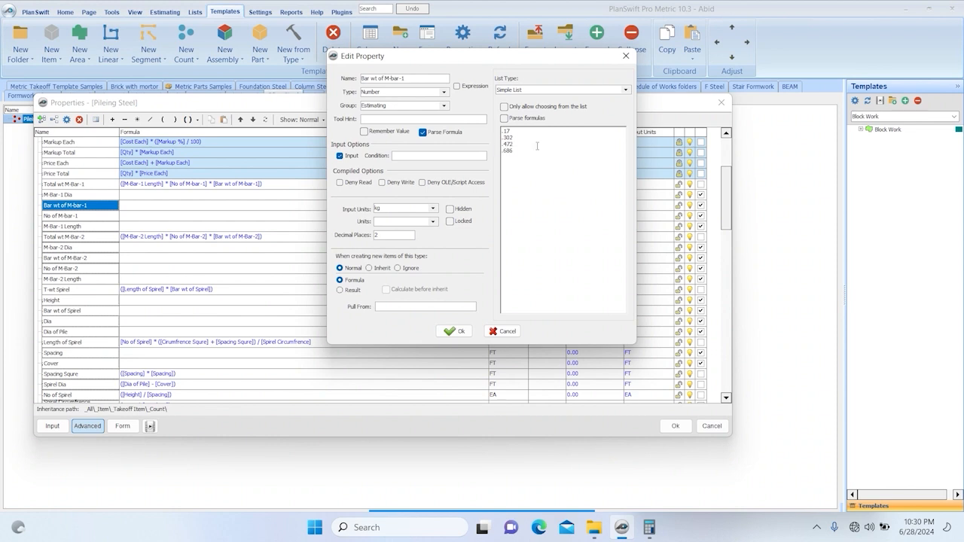
{"action": "key", "text": "ctrl+a"}
{"action": "key", "text": "ctrl+c"}
{"action": "left_click", "coordinate": [455, 332]}
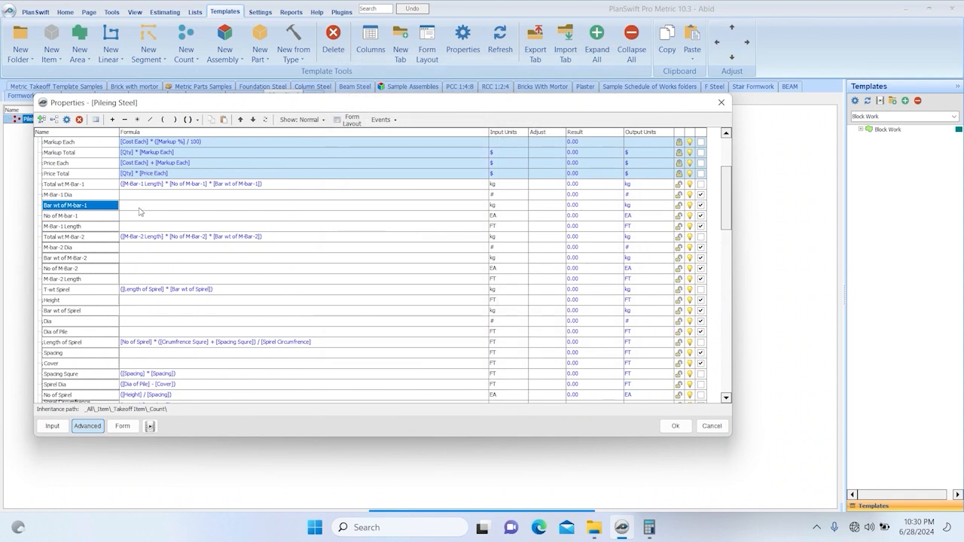
Paste the same list of bar weights into the simple list of Bar wt of M-Bar-2
{"action": "double_click", "coordinate": [76, 258]}
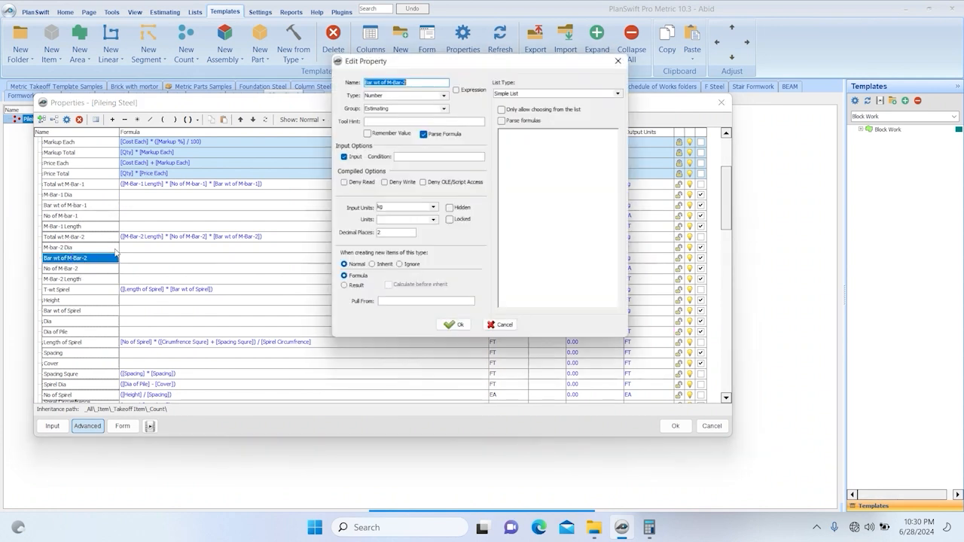
{"action": "left_click", "coordinate": [542, 157]}
{"action": "key", "text": "ctrl+v"}
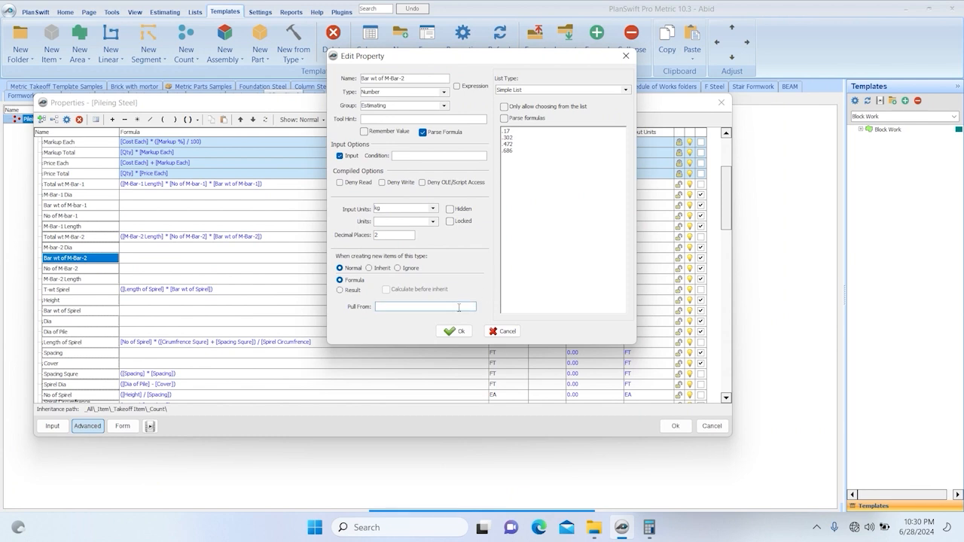
{"action": "left_click", "coordinate": [456, 332]}
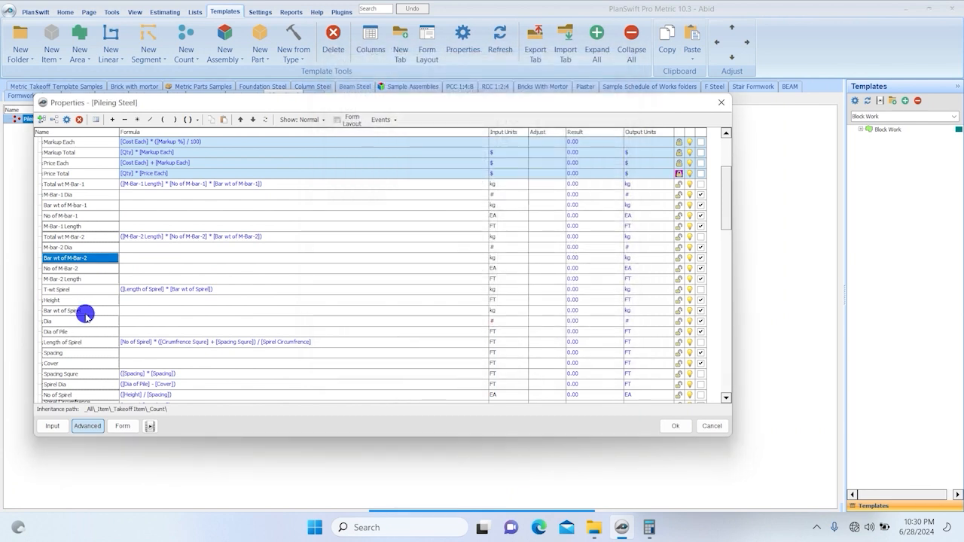
Paste the bar-weight list into the simple list of Bar wt of Spirel
{"action": "double_click", "coordinate": [82, 311]}
{"action": "left_click", "coordinate": [529, 179]}
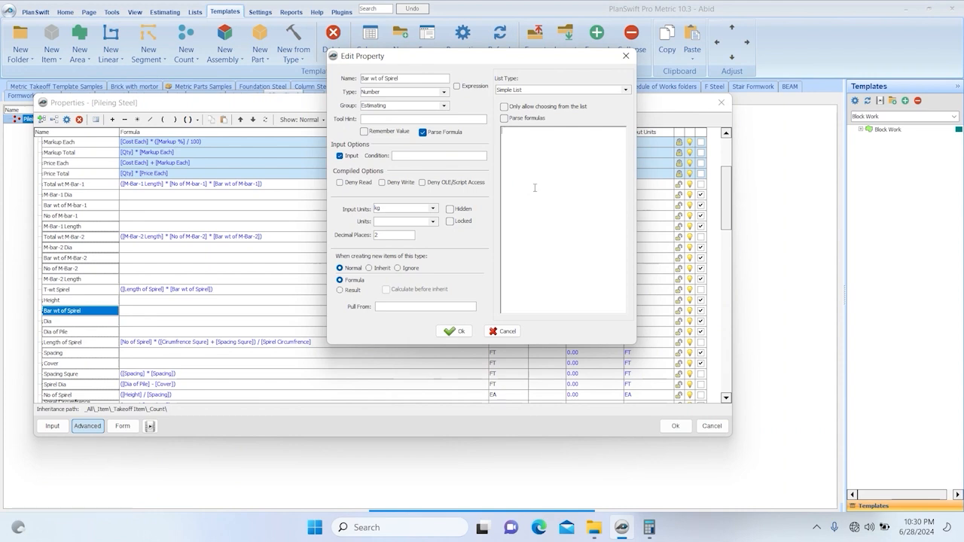
{"action": "key", "text": "ctrl+v"}
{"action": "left_click", "coordinate": [454, 332]}
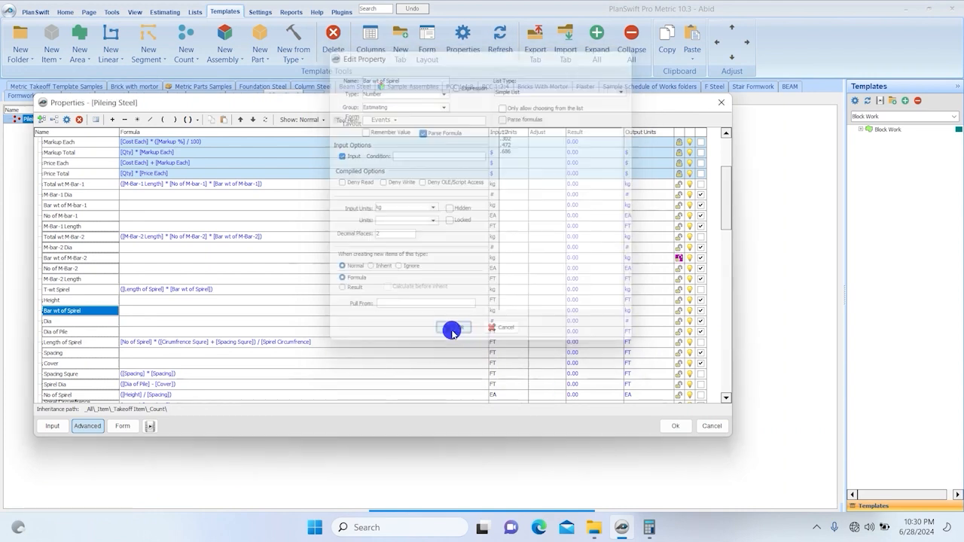
Give M-bar-2 Dia a simple list of 3, 4, 5 and 6, checking the M-Bar-1 Dia and Dia lists around it
{"action": "double_click", "coordinate": [95, 196]}
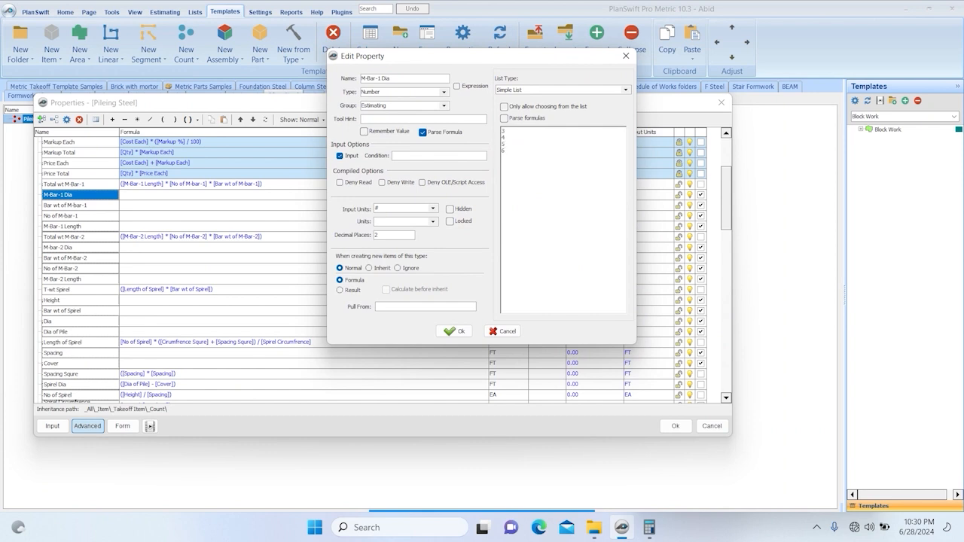
{"action": "left_click", "coordinate": [454, 331]}
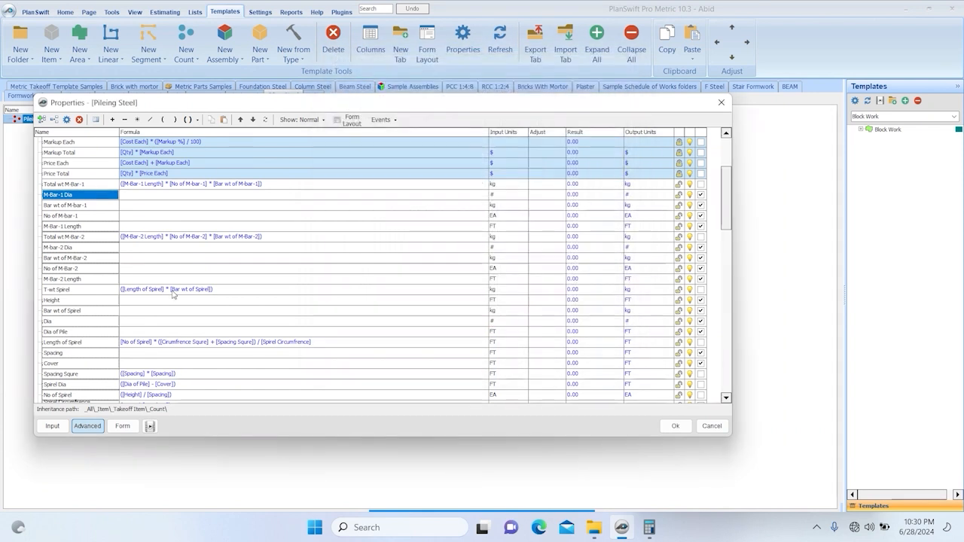
{"action": "double_click", "coordinate": [83, 248]}
{"action": "left_click", "coordinate": [536, 146]}
{"action": "type", "text": "3 4 5"}
{"action": "key", "text": "Return"}
{"action": "type", "text": "6"}
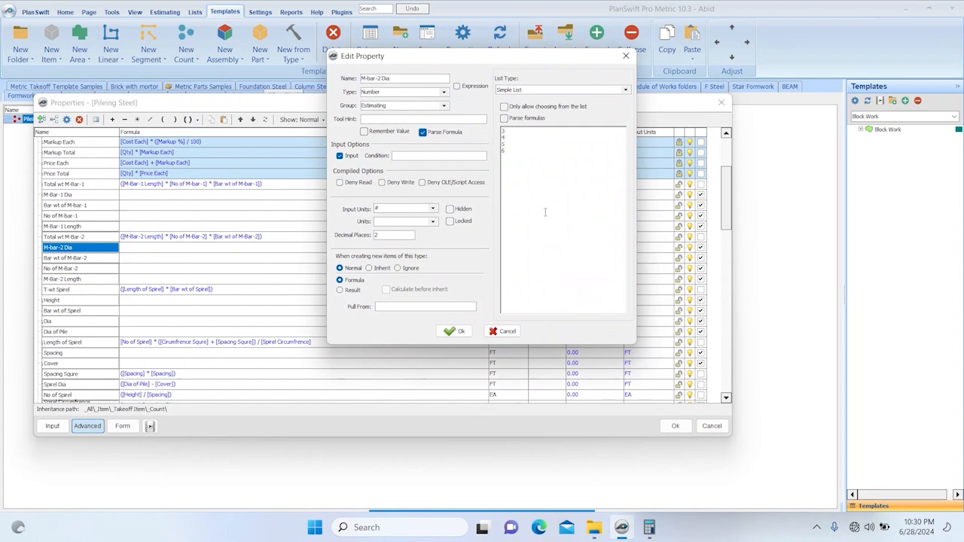
{"action": "left_click", "coordinate": [455, 330]}
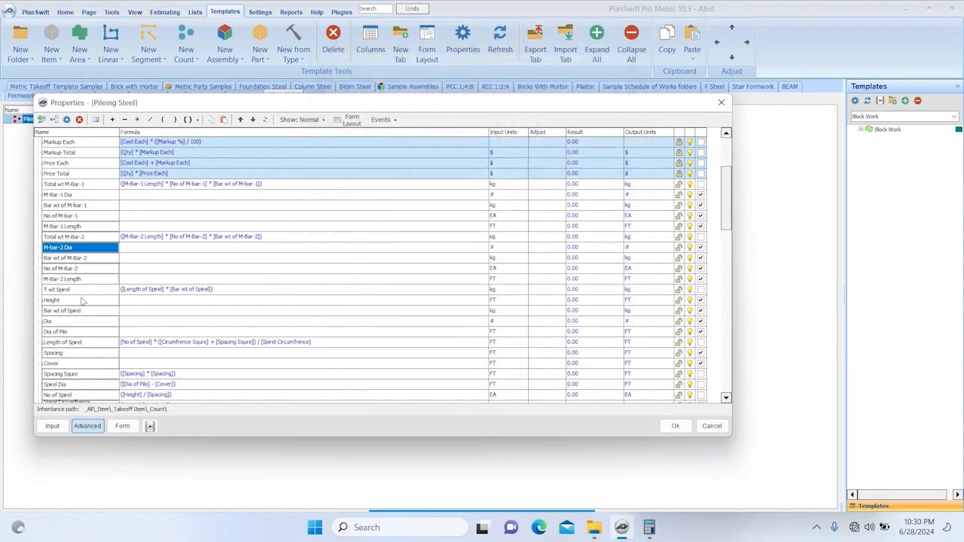
{"action": "double_click", "coordinate": [76, 321]}
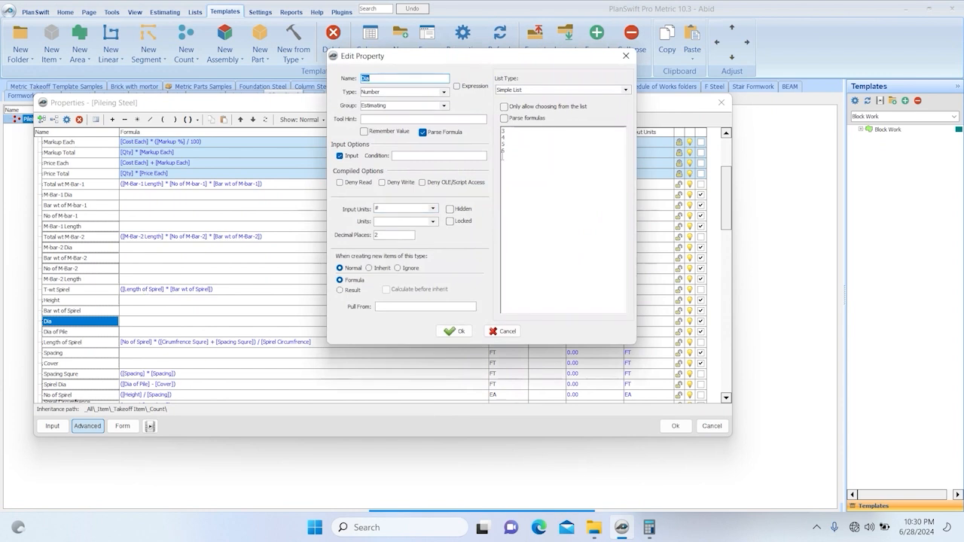
{"action": "left_click", "coordinate": [455, 333]}
Set the Qty formula to ([Takeoff]) * ([Total wt M-Bar-1] + [Total wt M-Bar-2] + [T-wt Spirel])
{"action": "scroll", "coordinate": [161, 213], "scroll_direction": "up", "scroll_amount": 4}
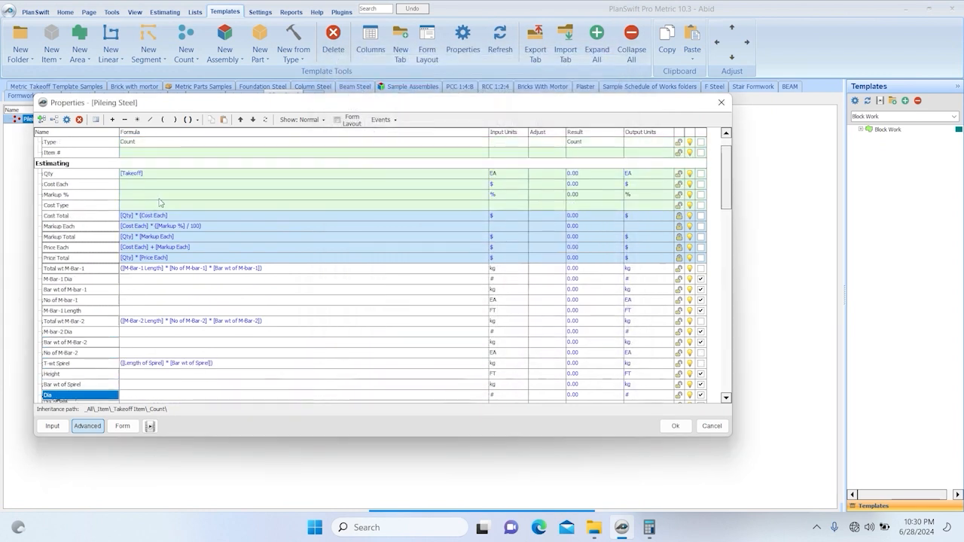
{"action": "left_click", "coordinate": [162, 205]}
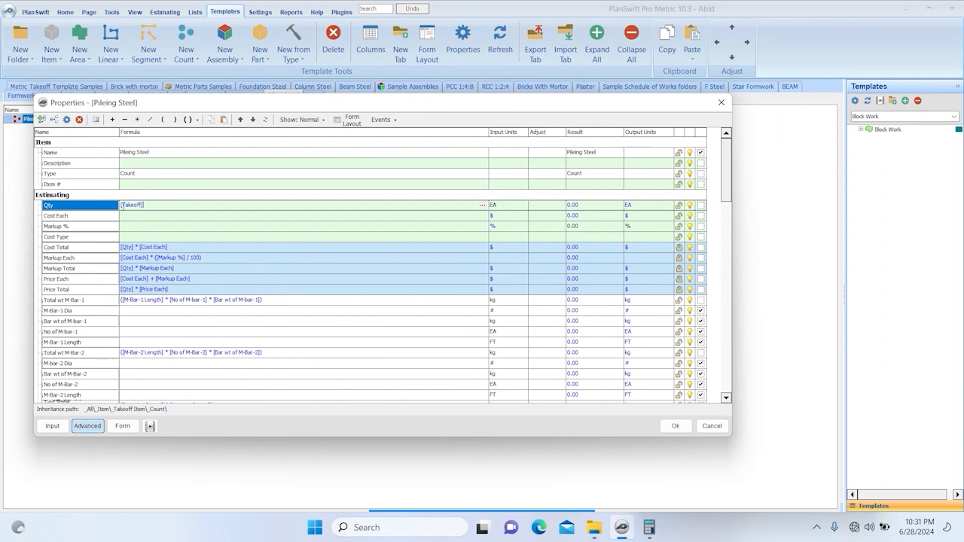
{"action": "left_click", "coordinate": [137, 119]}
{"action": "left_click_drag", "start_coordinate": [72, 299], "coordinate": [181, 187]}
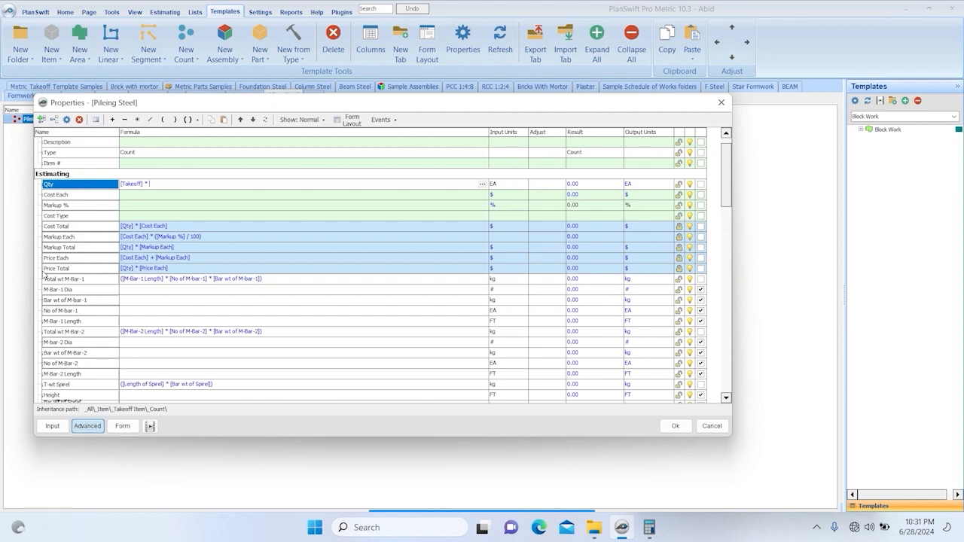
{"action": "left_click", "coordinate": [74, 282]}
{"action": "left_click_drag", "start_coordinate": [73, 282], "coordinate": [181, 185]}
{"action": "left_click", "coordinate": [112, 119]}
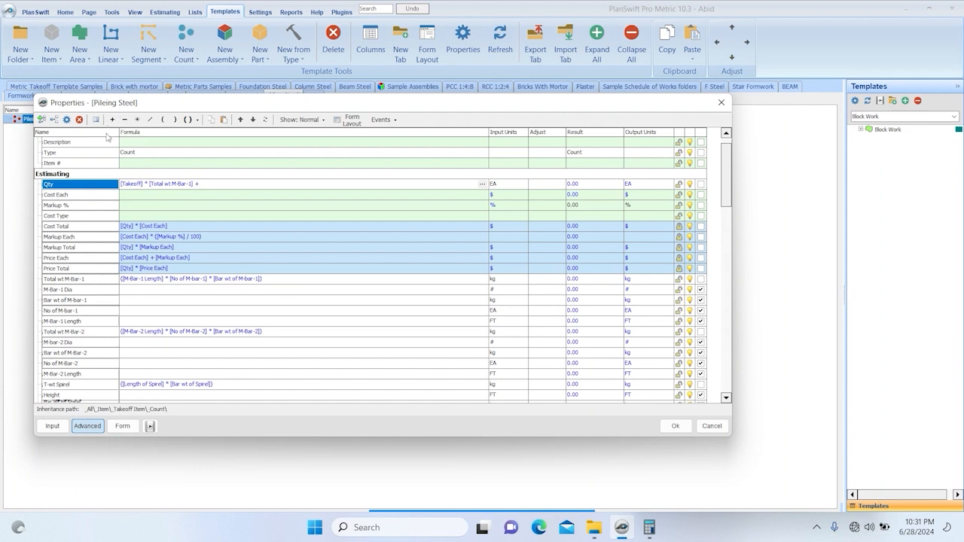
{"action": "left_click_drag", "start_coordinate": [82, 332], "coordinate": [220, 190]}
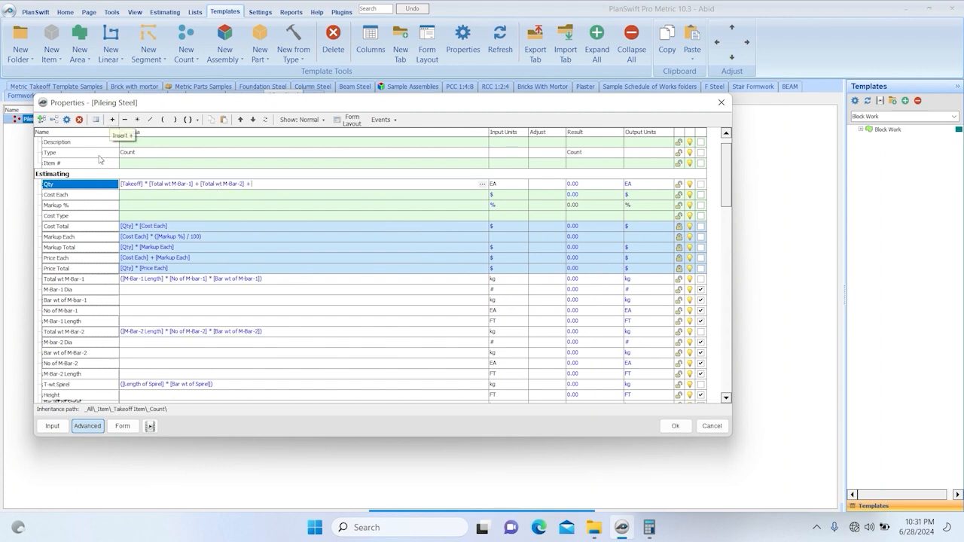
{"action": "left_click_drag", "start_coordinate": [73, 384], "coordinate": [249, 186]}
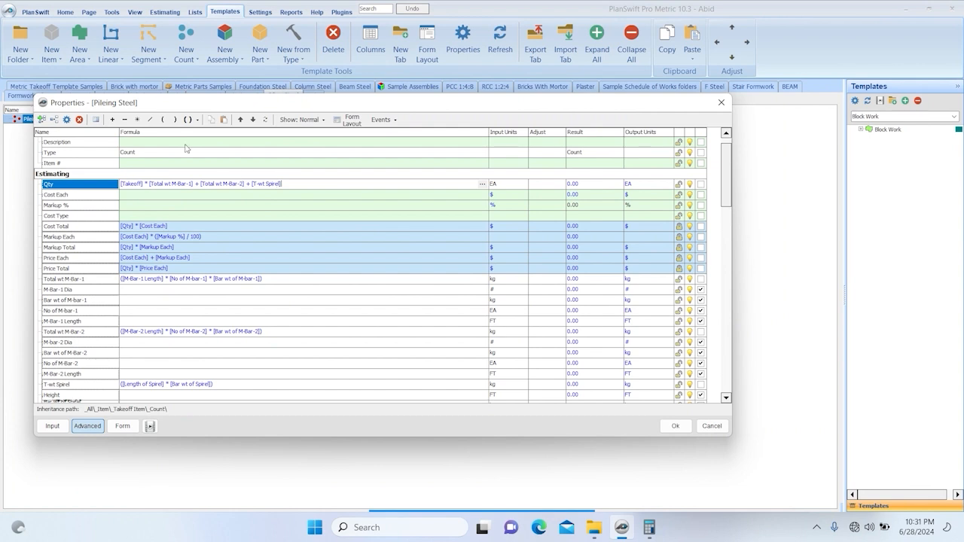
{"action": "left_click", "coordinate": [175, 119]}
{"action": "left_click", "coordinate": [162, 119]}
{"action": "left_click", "coordinate": [139, 176]}
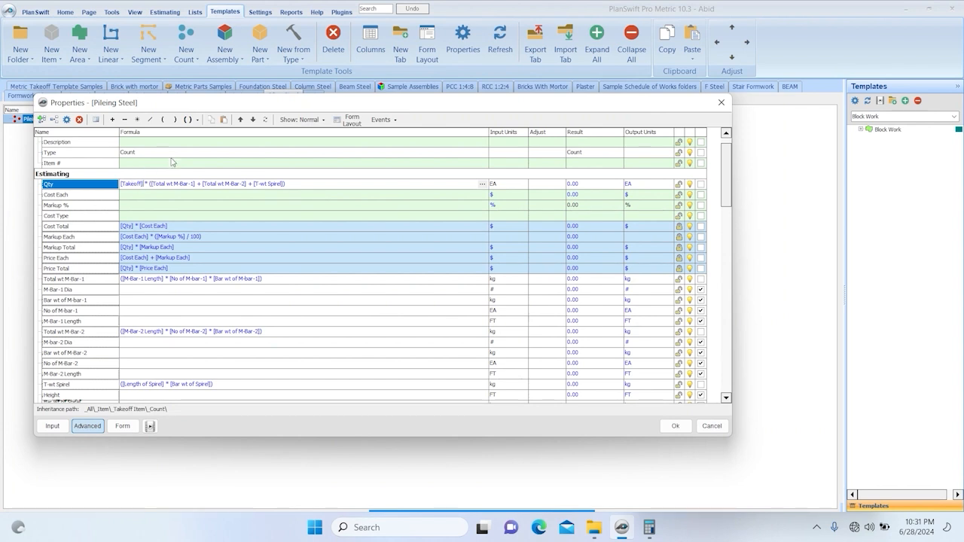
{"action": "left_click", "coordinate": [175, 119]}
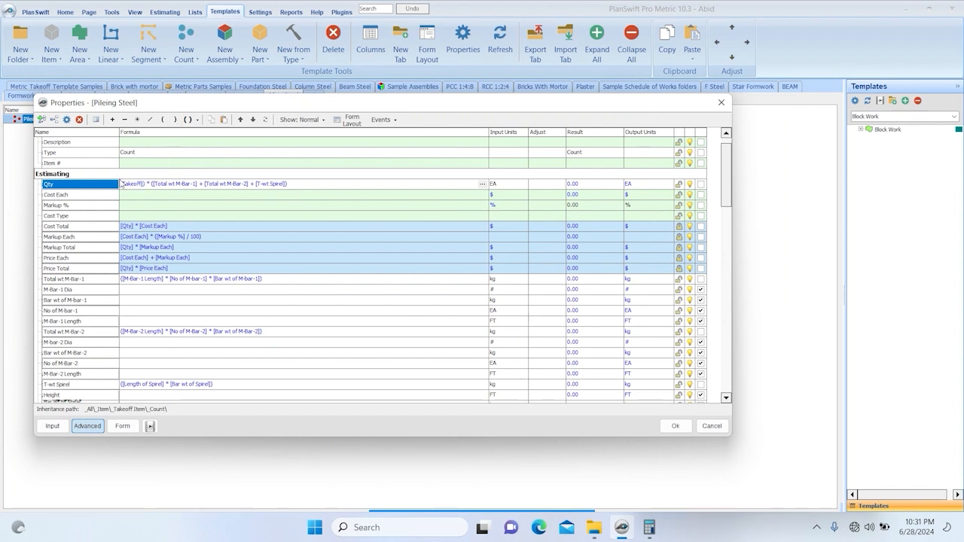
{"action": "left_click", "coordinate": [162, 119]}
Set the Qty input units to kg
{"action": "left_click", "coordinate": [502, 185]}
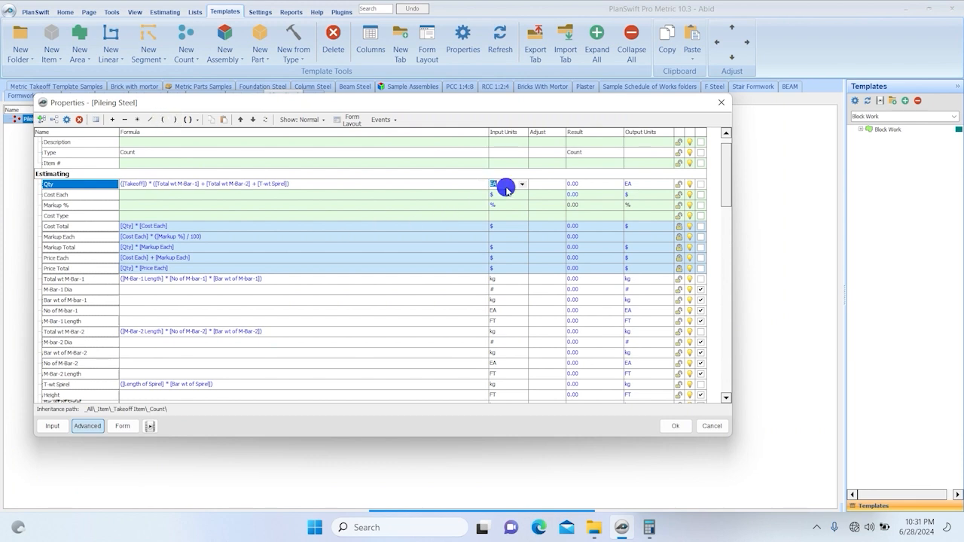
{"action": "type", "text": "kg"}
{"action": "key", "text": "Return"}
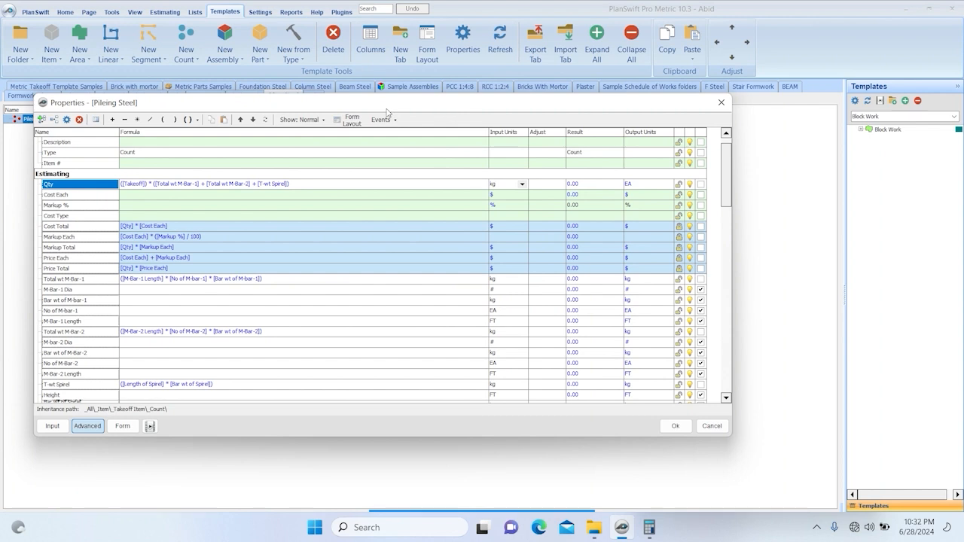
In the form layout, turn on Show Units for every property except No of M-bar-1 and Hatch Pattern Color
{"action": "left_click", "coordinate": [348, 120]}
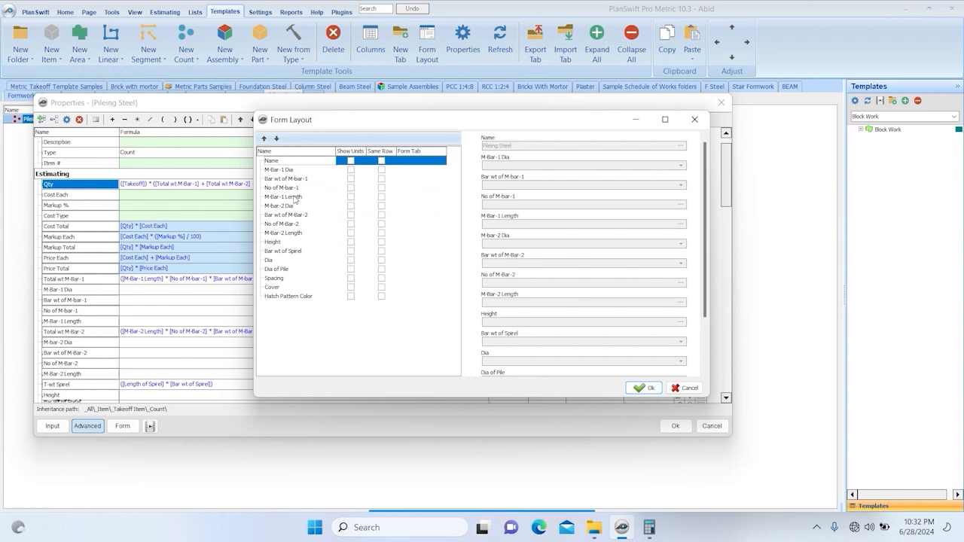
{"action": "left_click", "coordinate": [351, 170]}
{"action": "left_click", "coordinate": [351, 180]}
{"action": "left_click", "coordinate": [351, 189]}
{"action": "left_click", "coordinate": [351, 197]}
{"action": "left_click", "coordinate": [351, 206]}
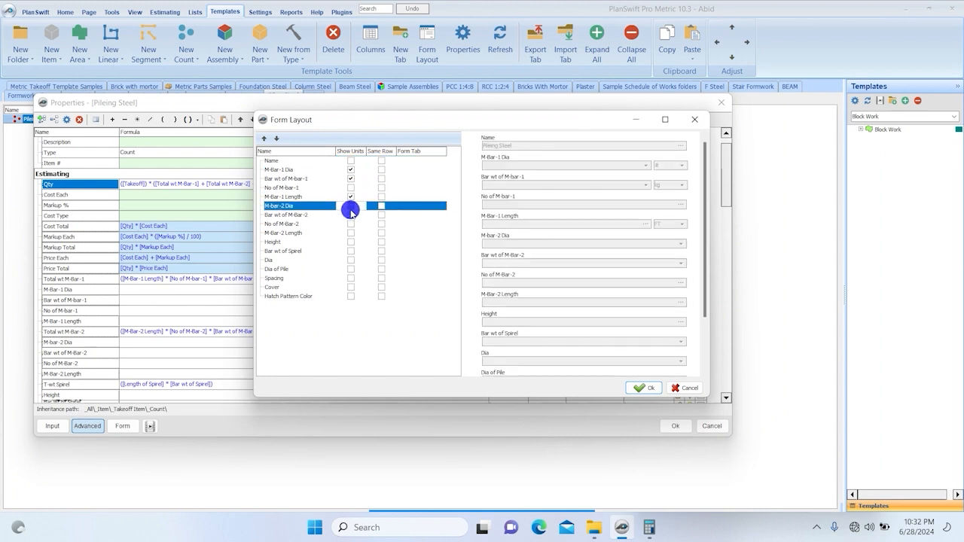
{"action": "left_click", "coordinate": [351, 215]}
{"action": "left_click", "coordinate": [351, 223]}
{"action": "left_click", "coordinate": [351, 233]}
{"action": "left_click", "coordinate": [351, 242]}
{"action": "left_click", "coordinate": [351, 251]}
{"action": "left_click", "coordinate": [351, 260]}
{"action": "left_click", "coordinate": [351, 269]}
{"action": "left_click", "coordinate": [351, 278]}
{"action": "left_click", "coordinate": [351, 287]}
{"action": "left_click", "coordinate": [351, 296]}
{"action": "left_click", "coordinate": [351, 278]}
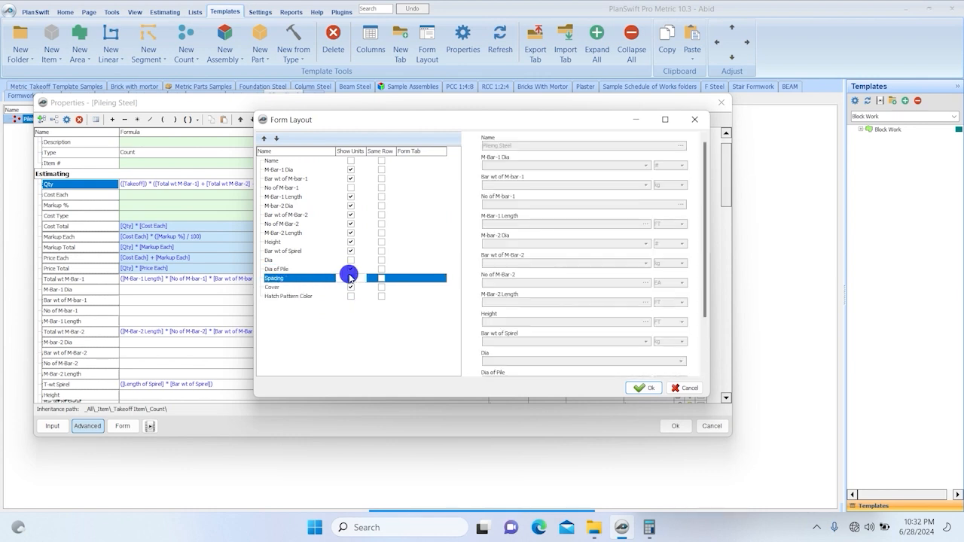
{"action": "left_click", "coordinate": [351, 260]}
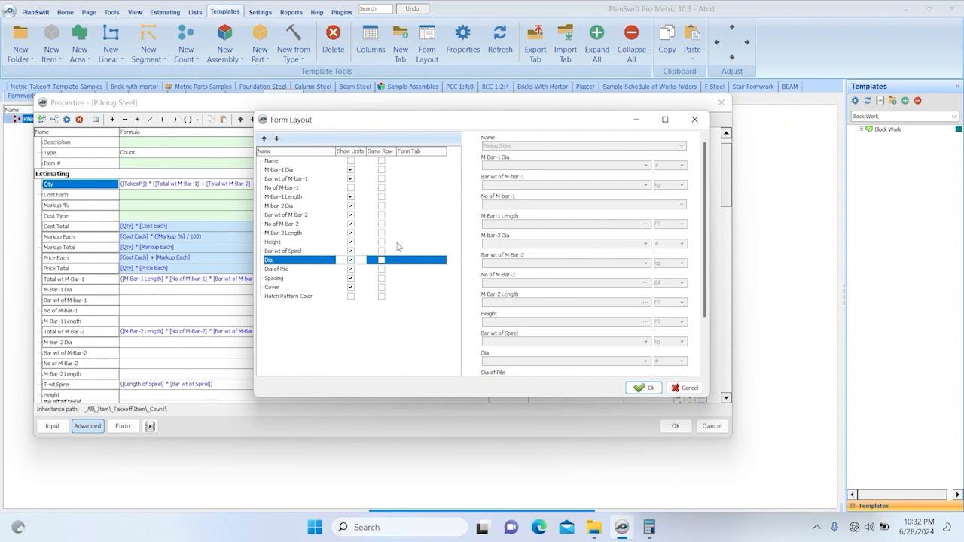
Reorder the form fields so Dia and Bar wt of Spirel sit after M-Bar-2 Length, above Height
{"action": "left_click", "coordinate": [294, 170]}
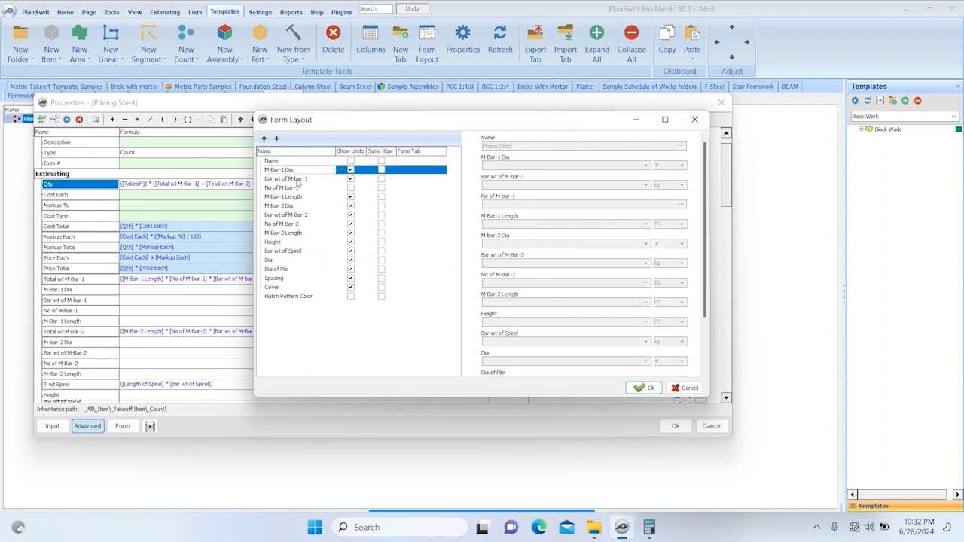
{"action": "left_click", "coordinate": [296, 179]}
{"action": "left_click", "coordinate": [294, 188]}
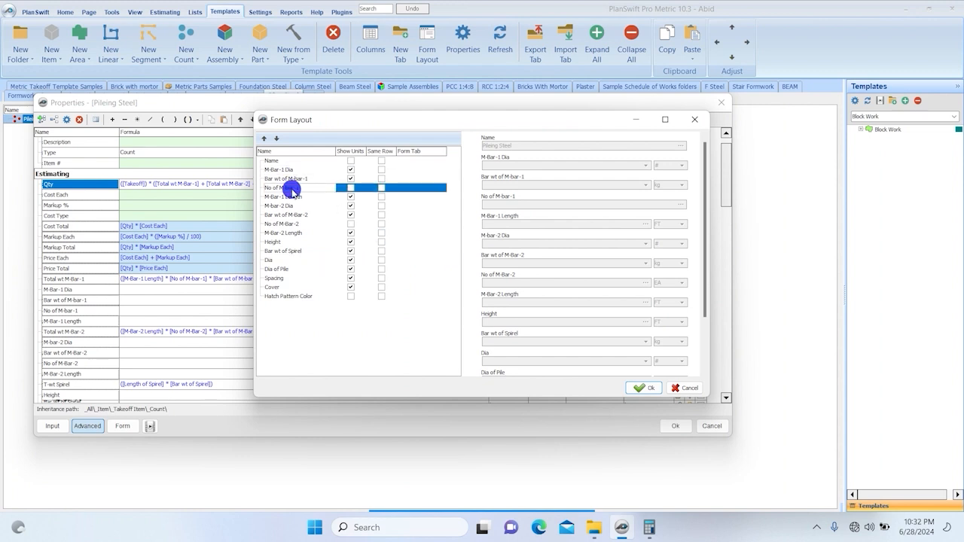
{"action": "left_click", "coordinate": [295, 197]}
{"action": "left_click", "coordinate": [293, 205]}
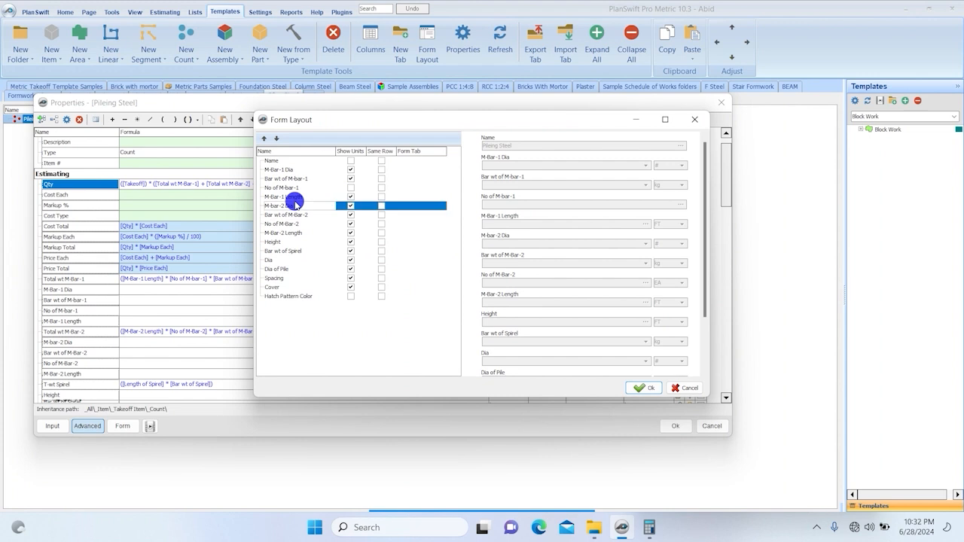
{"action": "left_click", "coordinate": [296, 215]}
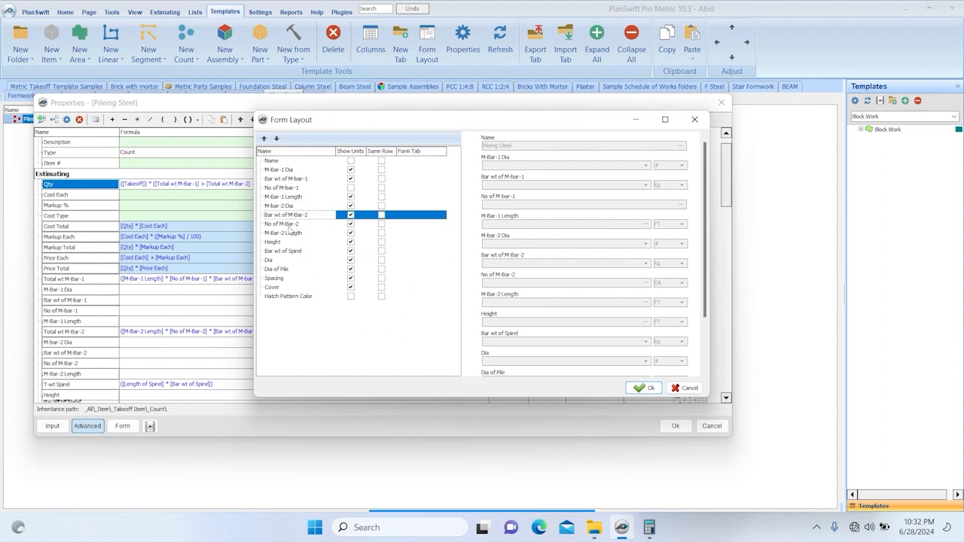
{"action": "left_click", "coordinate": [293, 233]}
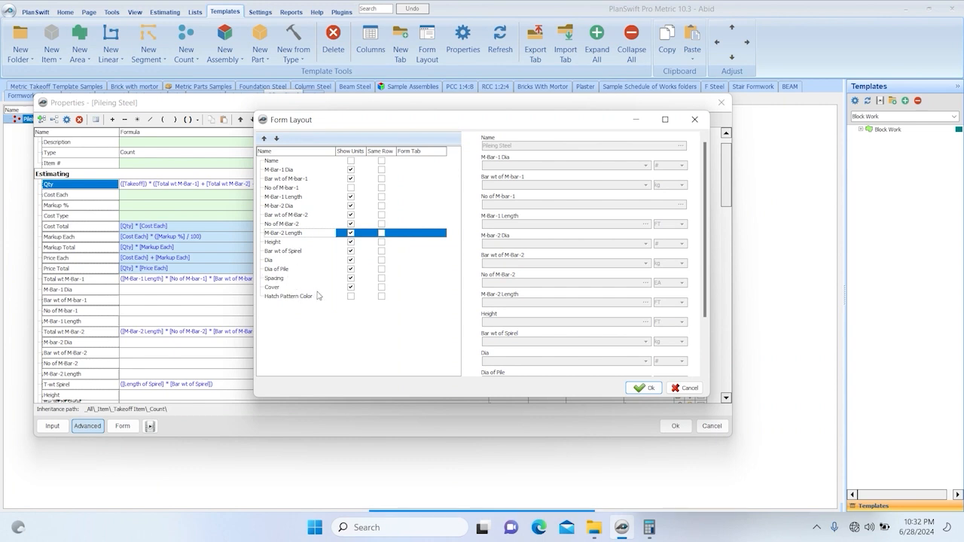
{"action": "left_click", "coordinate": [286, 260]}
{"action": "left_click", "coordinate": [265, 139]}
{"action": "left_click", "coordinate": [264, 139]}
{"action": "left_click", "coordinate": [265, 139]}
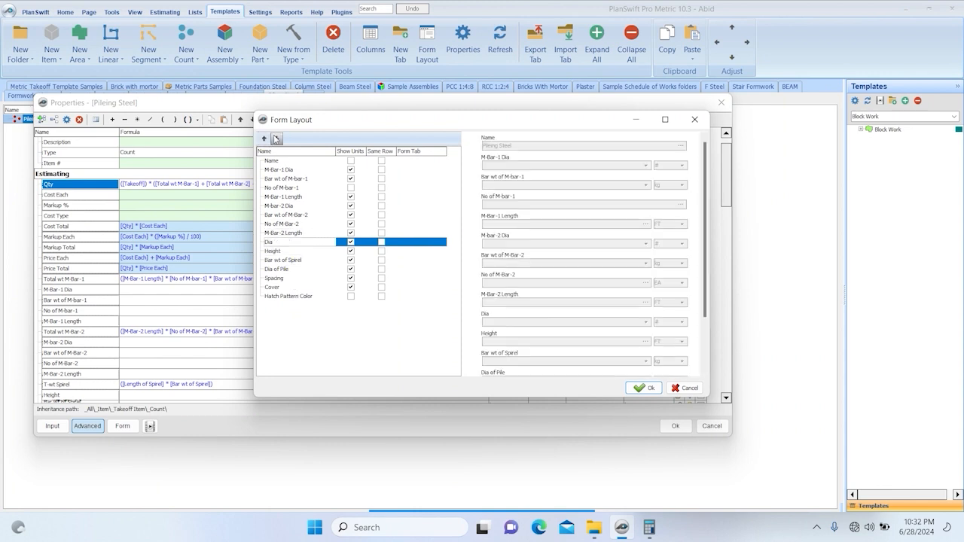
{"action": "left_click", "coordinate": [286, 261]}
{"action": "left_click", "coordinate": [265, 138]}
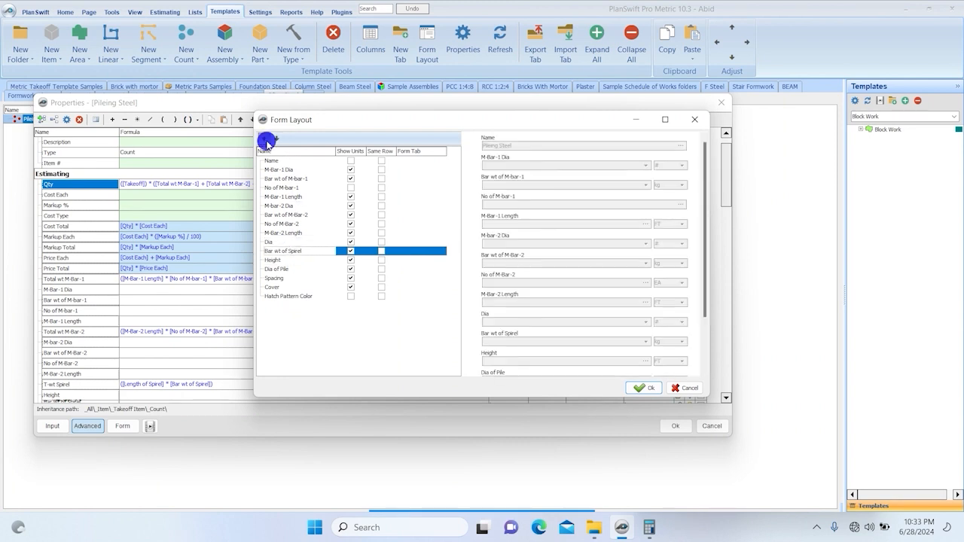
{"action": "left_click", "coordinate": [265, 139]}
{"action": "left_click", "coordinate": [277, 140]}
Assign Dia, Bar wt of Spirel, Height, Dia of Pile, Spacing and Cover to a form tab named Spirel
{"action": "left_click", "coordinate": [397, 232]}
{"action": "left_click", "coordinate": [403, 241]}
{"action": "type", "text": "Spirel"}
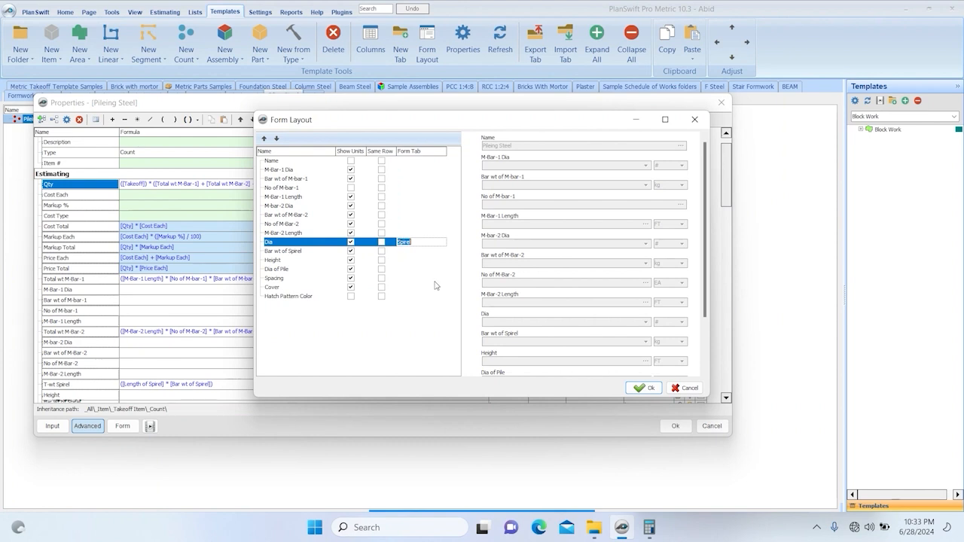
{"action": "left_click", "coordinate": [422, 251]}
{"action": "type", "text": "Spirel"}
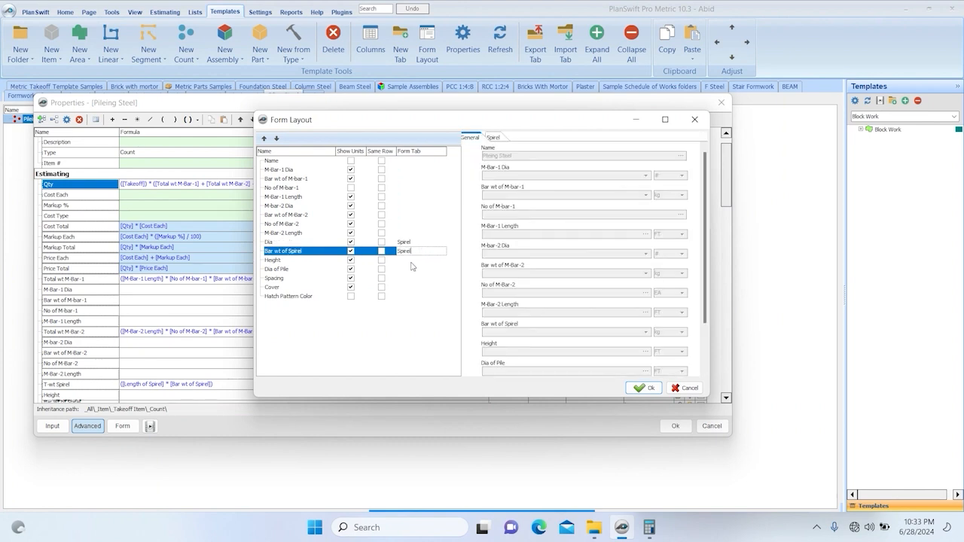
{"action": "left_click", "coordinate": [411, 261]}
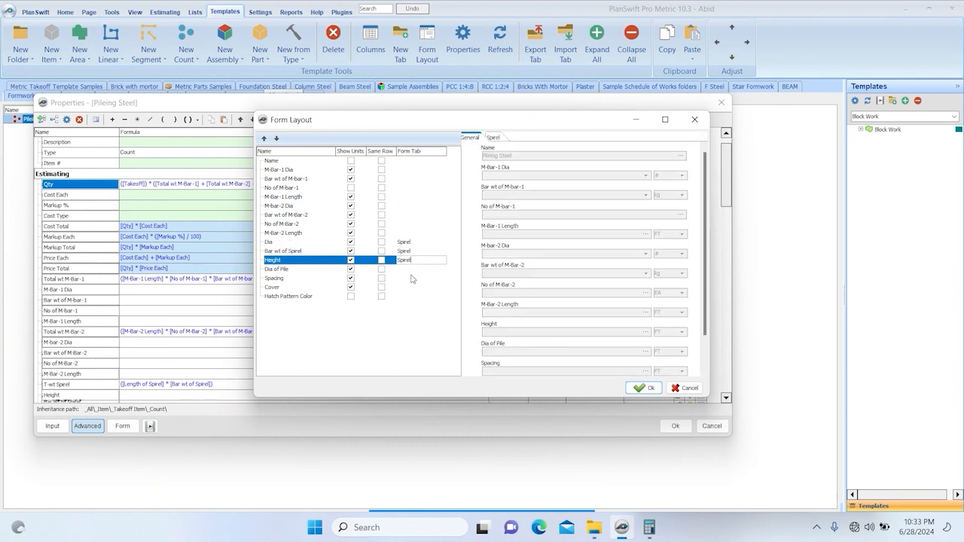
{"action": "left_click", "coordinate": [412, 278]}
{"action": "key", "text": "Up"}
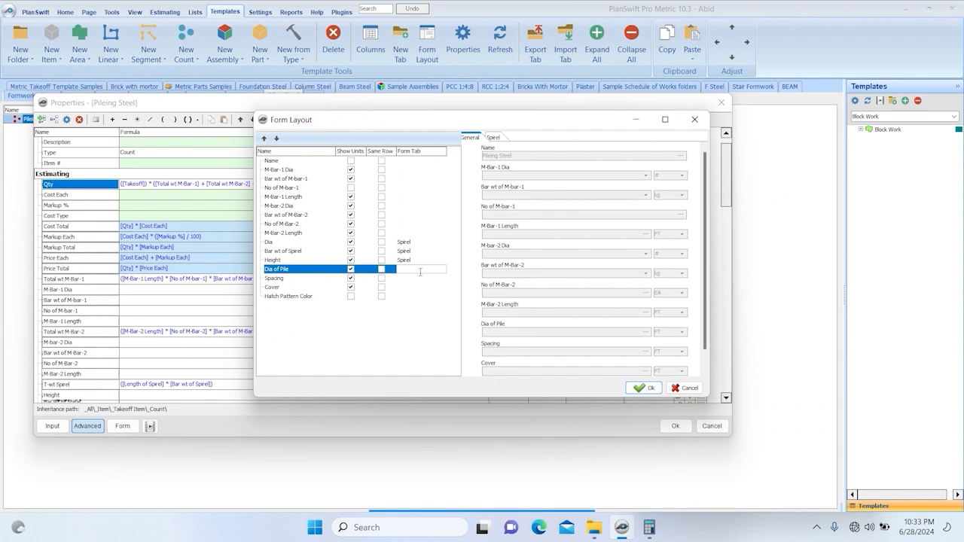
{"action": "type", "text": "Spirel"}
{"action": "left_click", "coordinate": [412, 279]}
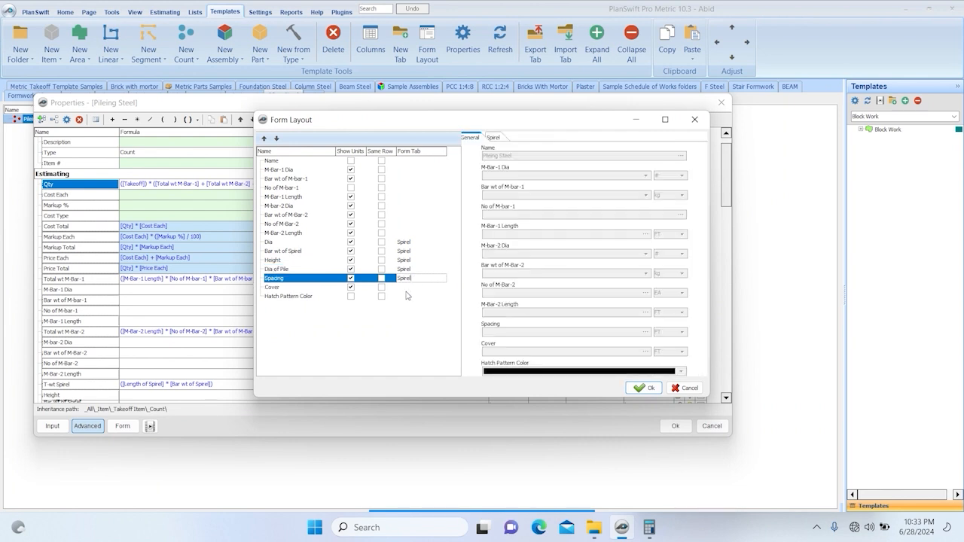
{"action": "left_click", "coordinate": [407, 291]}
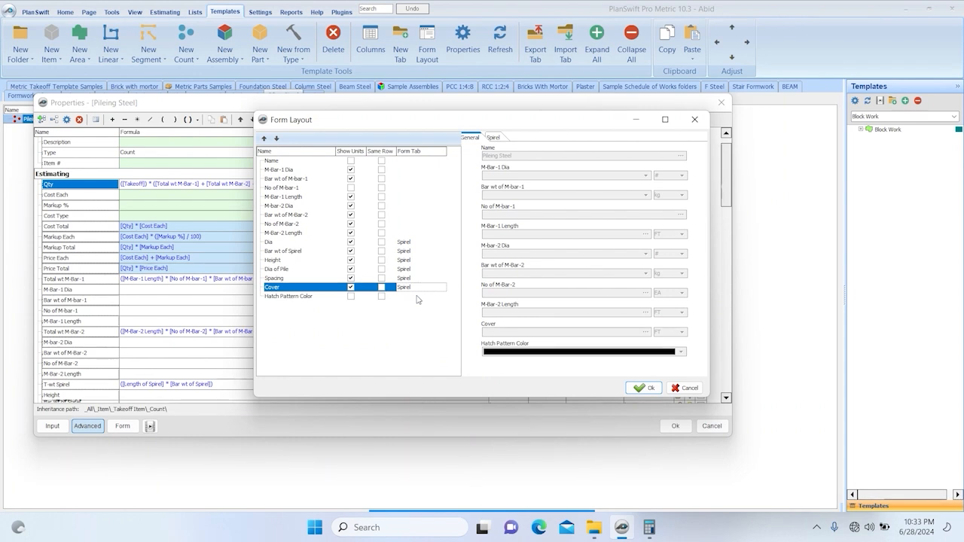
{"action": "left_click", "coordinate": [407, 320]}
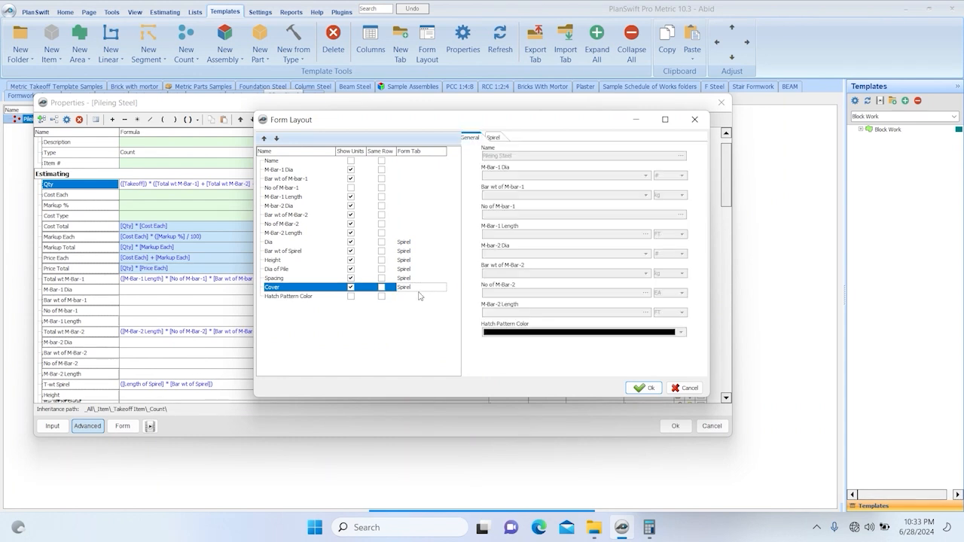
On the Spirel form tab, place Bar wt of Spirel, Dia of Pile and Cover on the same row as the preceding fields
{"action": "left_click", "coordinate": [493, 138]}
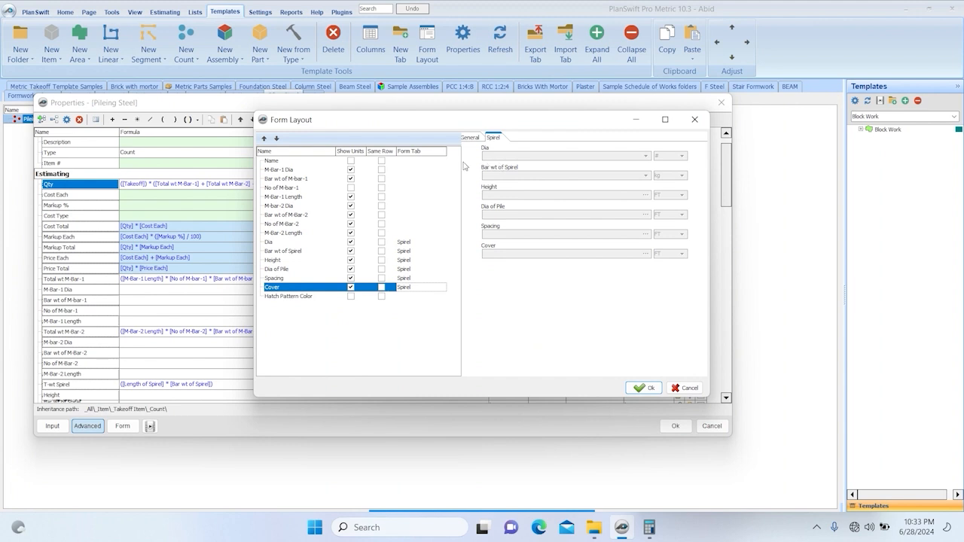
{"action": "left_click", "coordinate": [382, 250]}
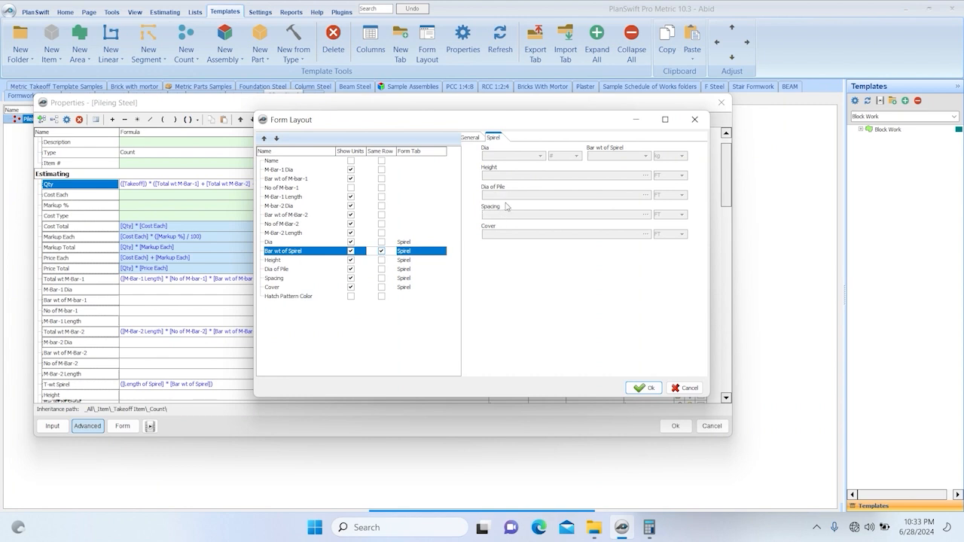
{"action": "left_click", "coordinate": [381, 269]}
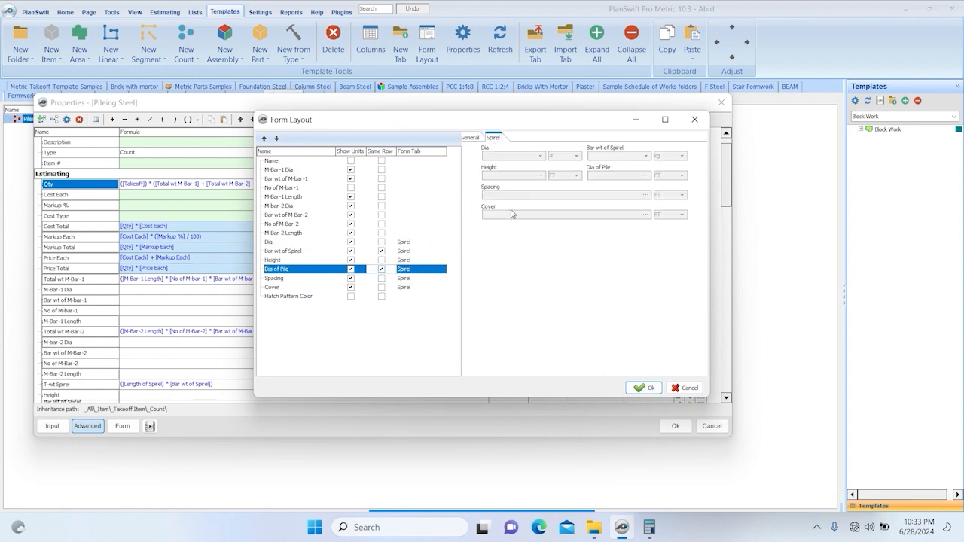
{"action": "left_click", "coordinate": [382, 287]}
{"action": "left_click", "coordinate": [382, 287]}
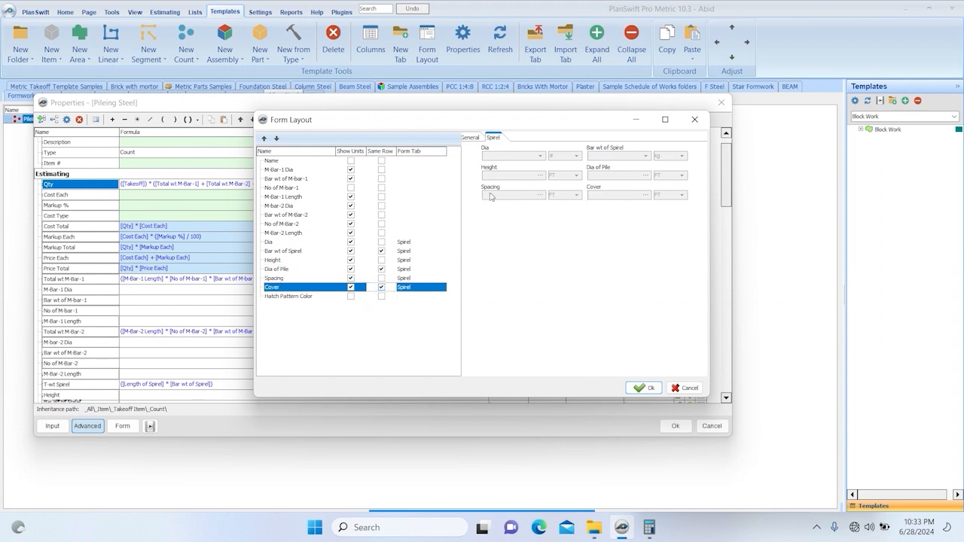
On the General form tab, put Bar wt of M-bar-1, M-Bar-1 Length, Bar wt of M-Bar-2 and M-Bar-2 Length on the same row, and save the layout and properties
{"action": "left_click", "coordinate": [465, 138]}
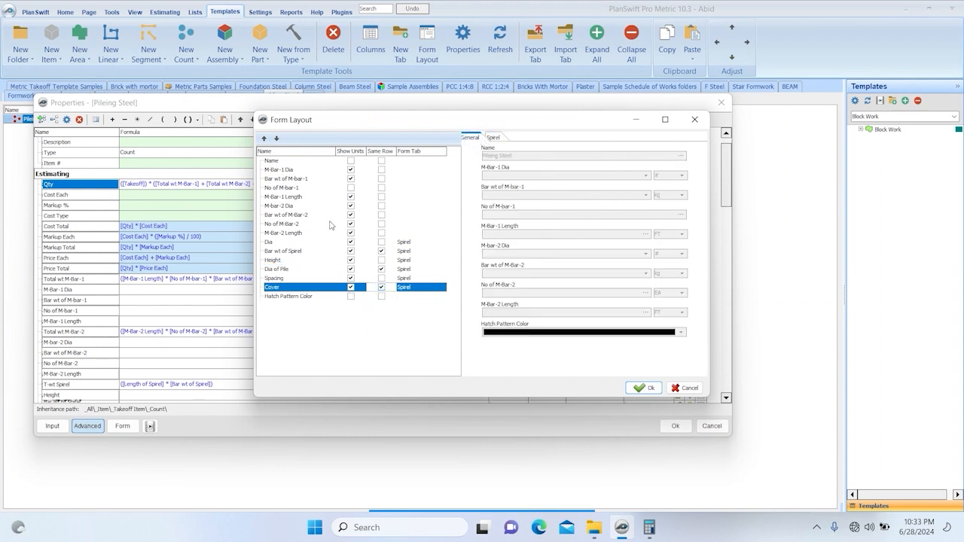
{"action": "left_click", "coordinate": [382, 180]}
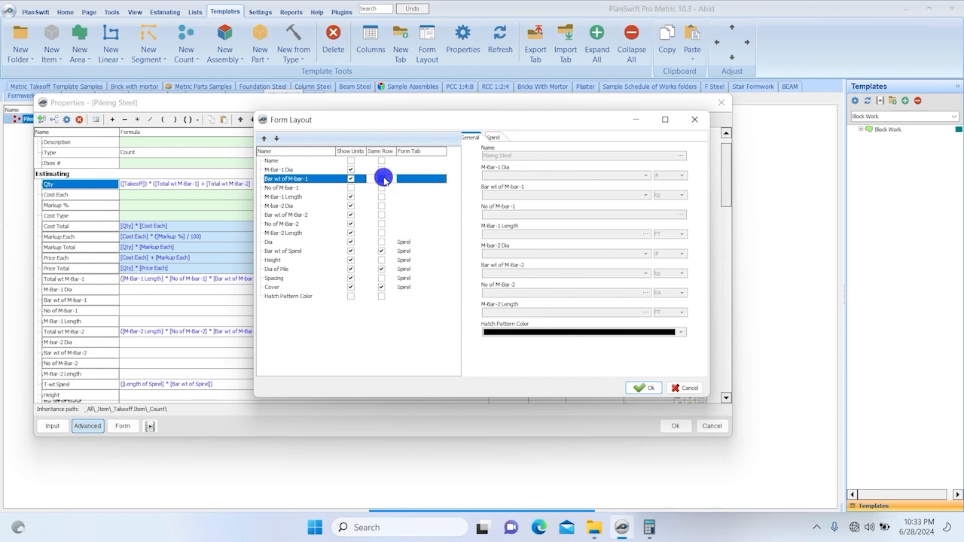
{"action": "left_click", "coordinate": [382, 196]}
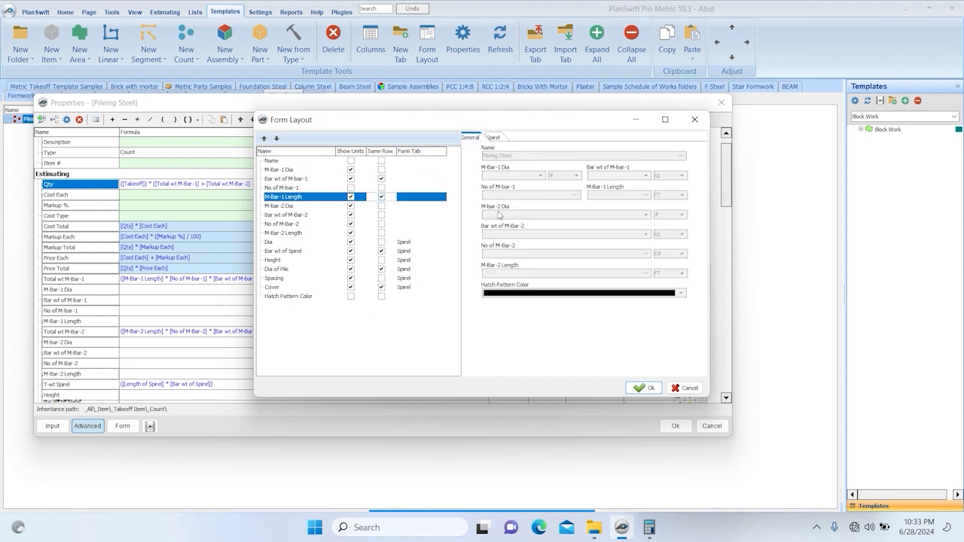
{"action": "left_click", "coordinate": [382, 214]}
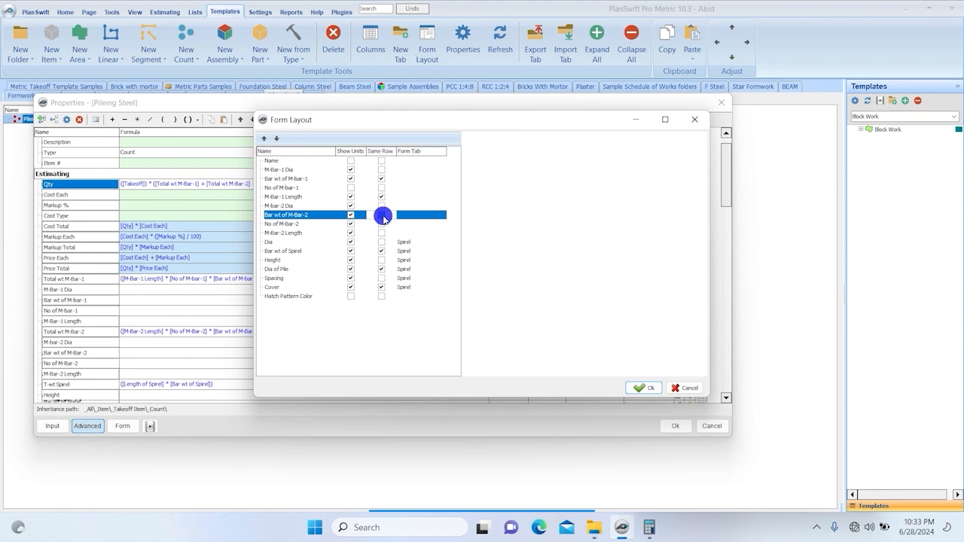
{"action": "left_click", "coordinate": [382, 233]}
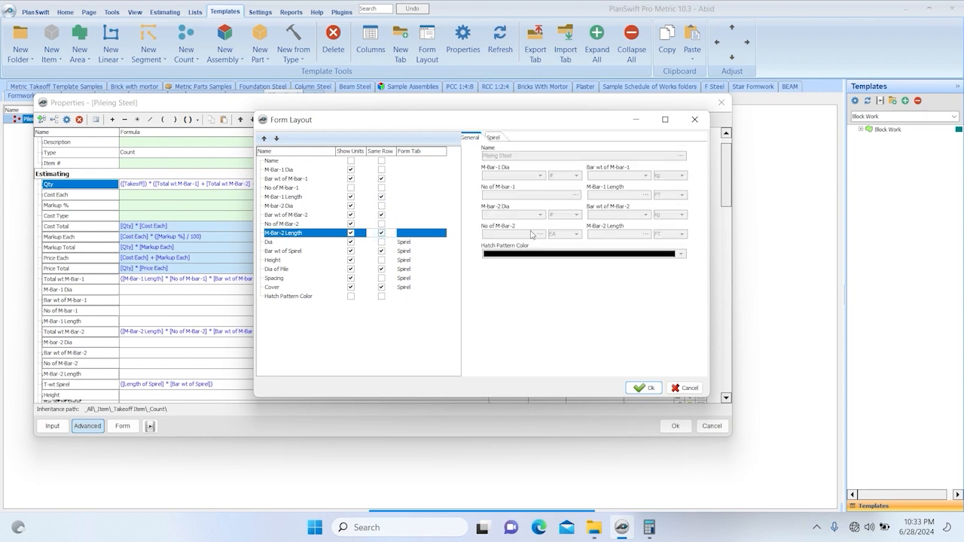
{"action": "left_click", "coordinate": [645, 388]}
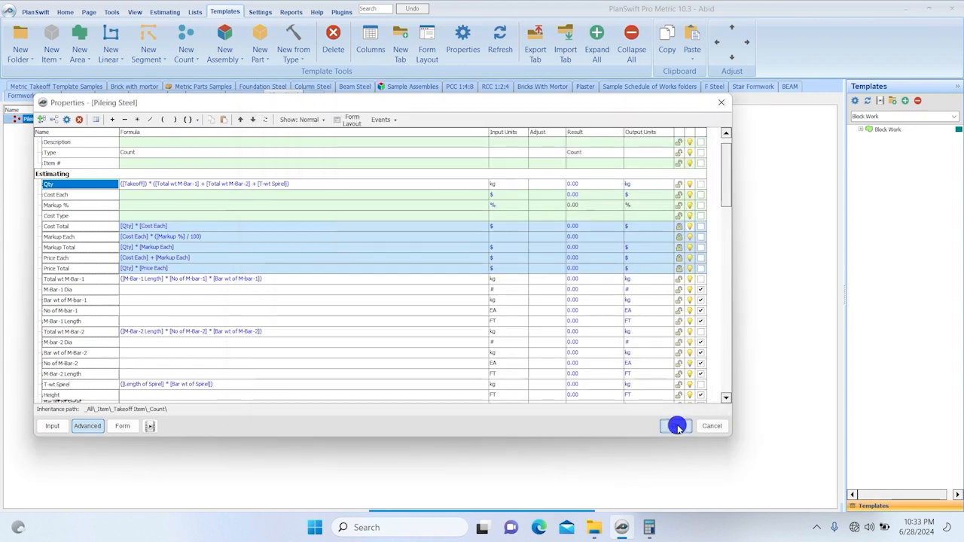
{"action": "left_click", "coordinate": [676, 426]}
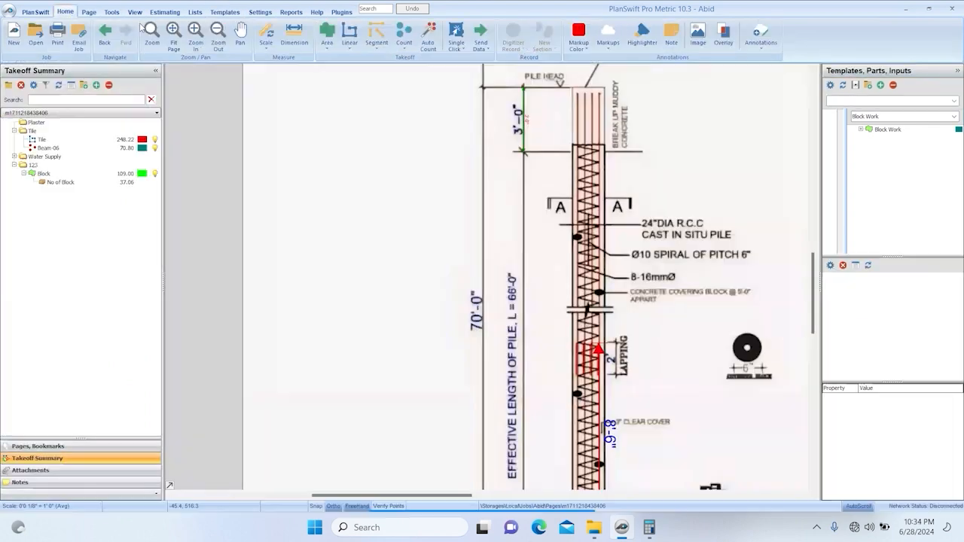
Switch the takeoff templates list to Pile Steel and add the Pile Steel count item to the takeoff
{"action": "left_click", "coordinate": [917, 101]}
{"action": "left_click", "coordinate": [917, 101]}
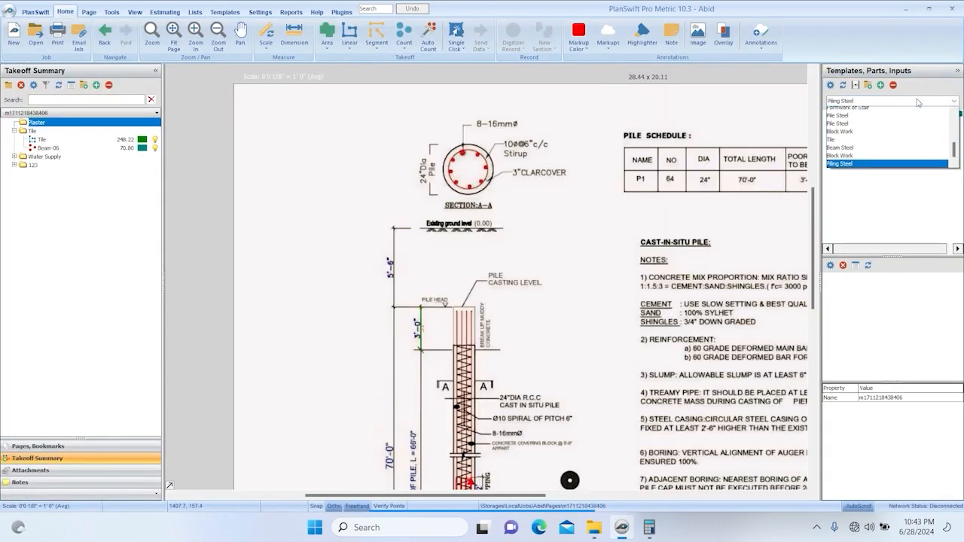
{"action": "scroll", "coordinate": [863, 139], "scroll_direction": "up", "scroll_amount": 2}
{"action": "scroll", "coordinate": [864, 152], "scroll_direction": "down", "scroll_amount": 2}
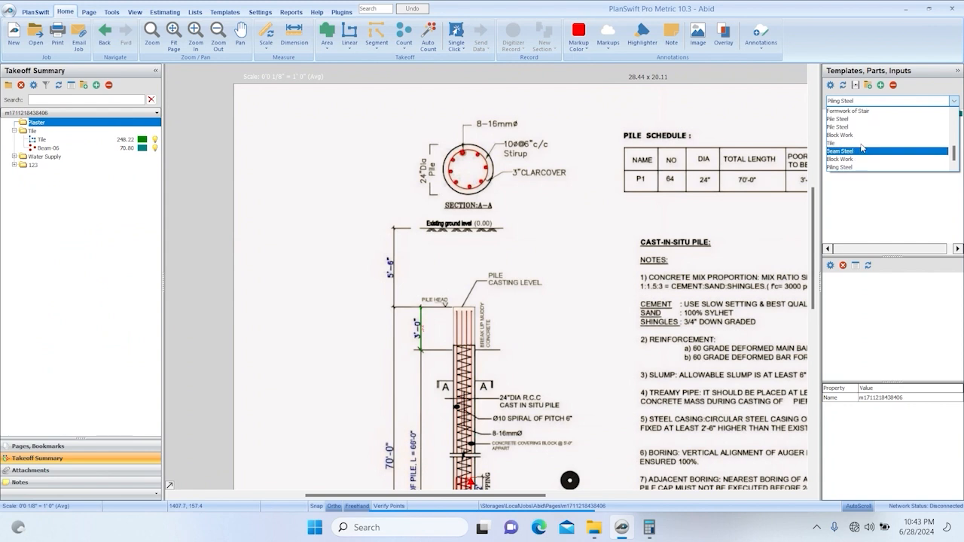
{"action": "left_click", "coordinate": [845, 120]}
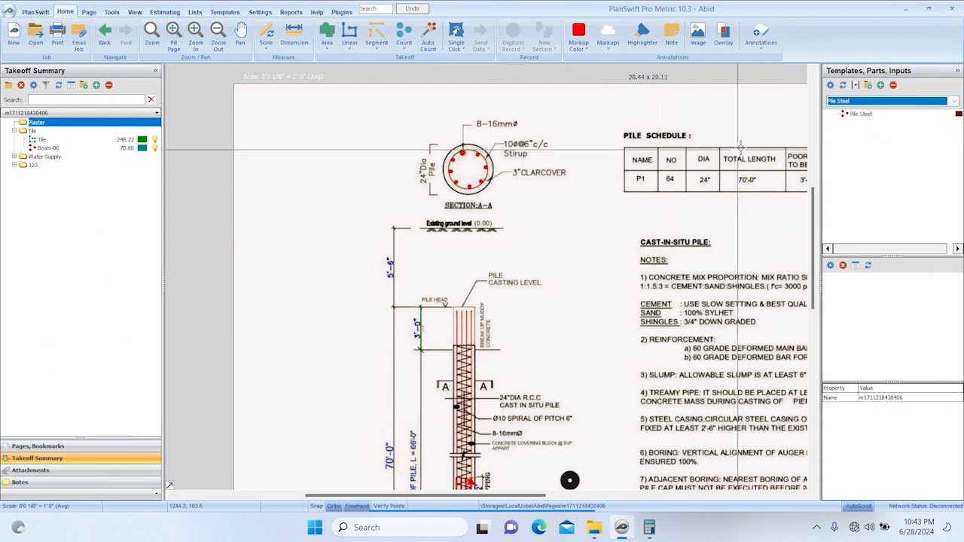
{"action": "left_click", "coordinate": [828, 115]}
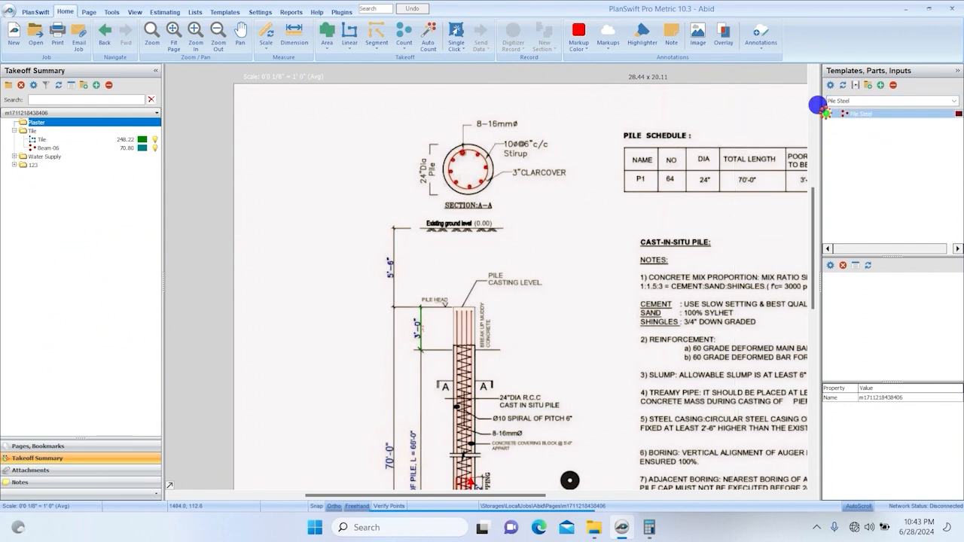
{"action": "double_click", "coordinate": [828, 115]}
Set Main Bar-1 Dia to 5, its bar weight to 0.472, No of Main Bar-1 to 8 and Main Bar-1 Length to 60
{"action": "left_click", "coordinate": [415, 228]}
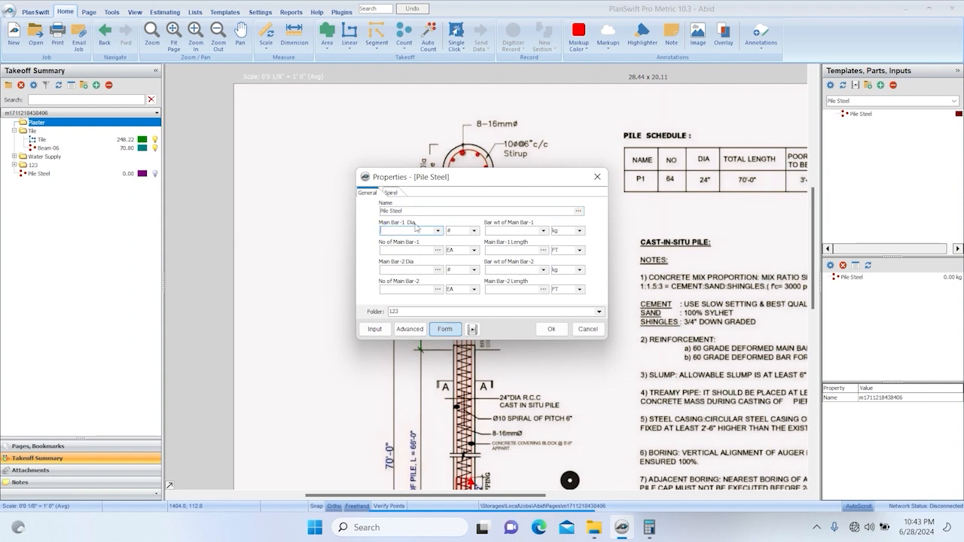
{"action": "type", "text": "5"}
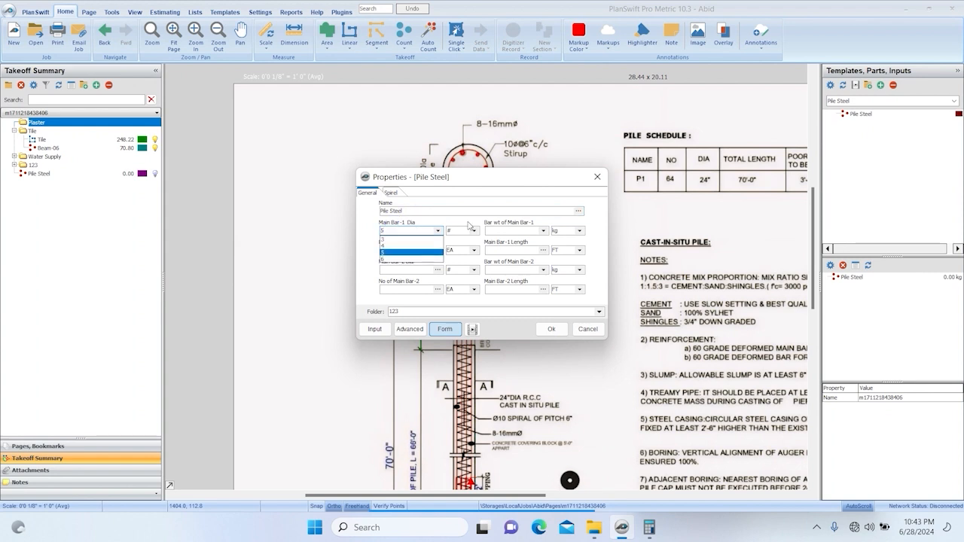
{"action": "left_click", "coordinate": [499, 230]}
{"action": "left_click", "coordinate": [543, 231]}
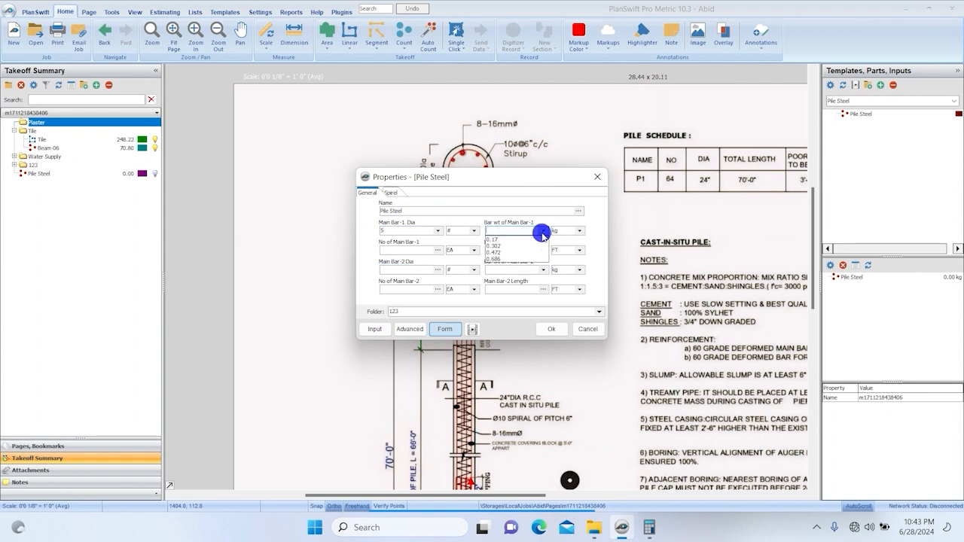
{"action": "left_click", "coordinate": [507, 254]}
{"action": "left_click", "coordinate": [413, 252]}
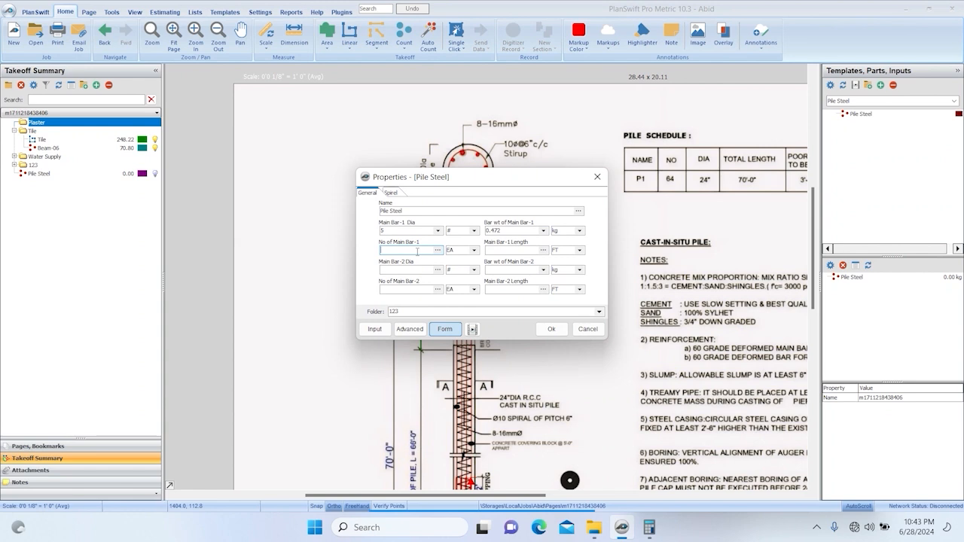
{"action": "left_click", "coordinate": [515, 248]}
Set Main Bar-2 Dia to 5, its bar weight to 0.472, No of Main Bar-2 to 8 and Main Bar-2 Length to 11
{"action": "left_click", "coordinate": [407, 269]}
{"action": "type", "text": "5"}
{"action": "key", "text": "Tab"}
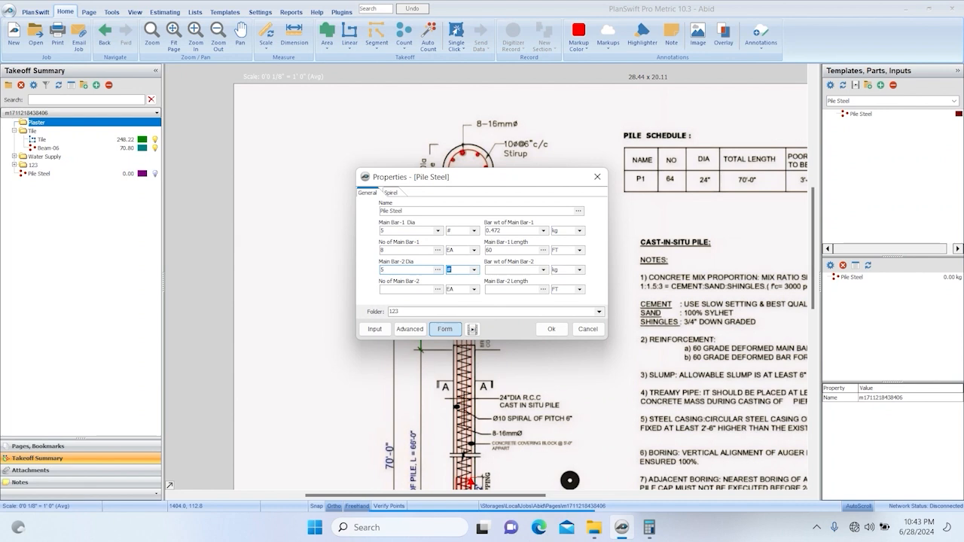
{"action": "left_click", "coordinate": [543, 270]}
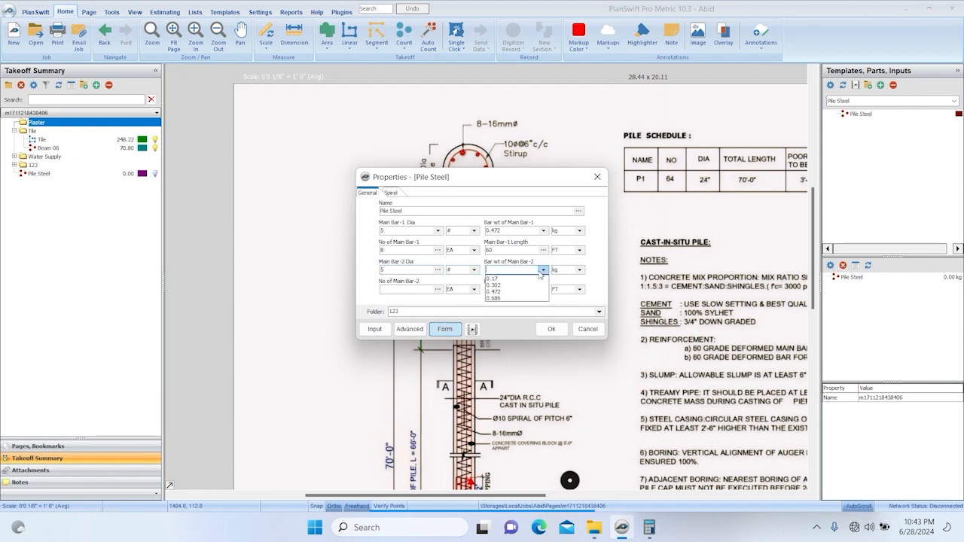
{"action": "left_click", "coordinate": [505, 292]}
{"action": "left_click", "coordinate": [407, 290]}
{"action": "type", "text": "8"}
{"action": "left_click", "coordinate": [529, 292]}
{"action": "left_click", "coordinate": [520, 291]}
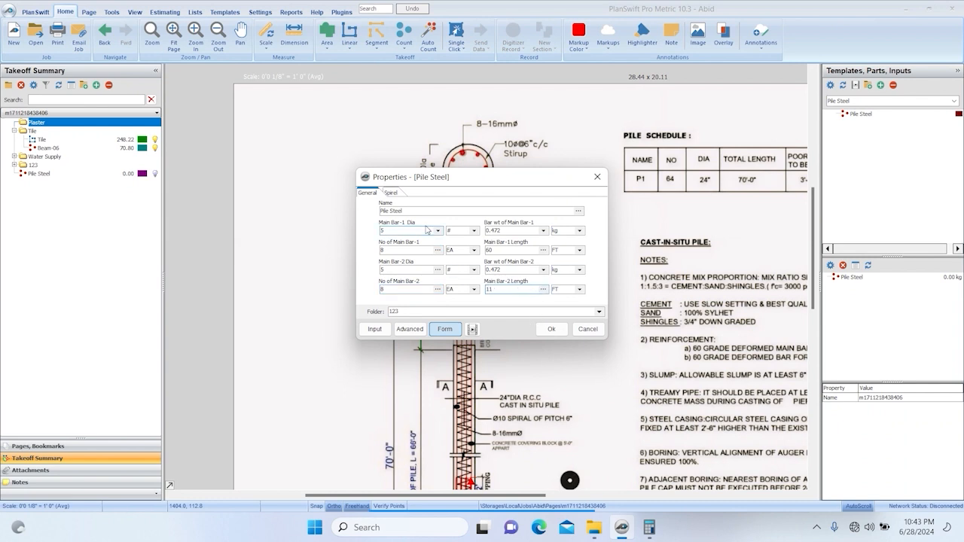
On the Spirel tab, set Dia to 3 and Bar wt of Spirel to 0.17
{"action": "left_click", "coordinate": [390, 193]}
{"action": "left_click", "coordinate": [410, 211]}
{"action": "type", "text": "3"}
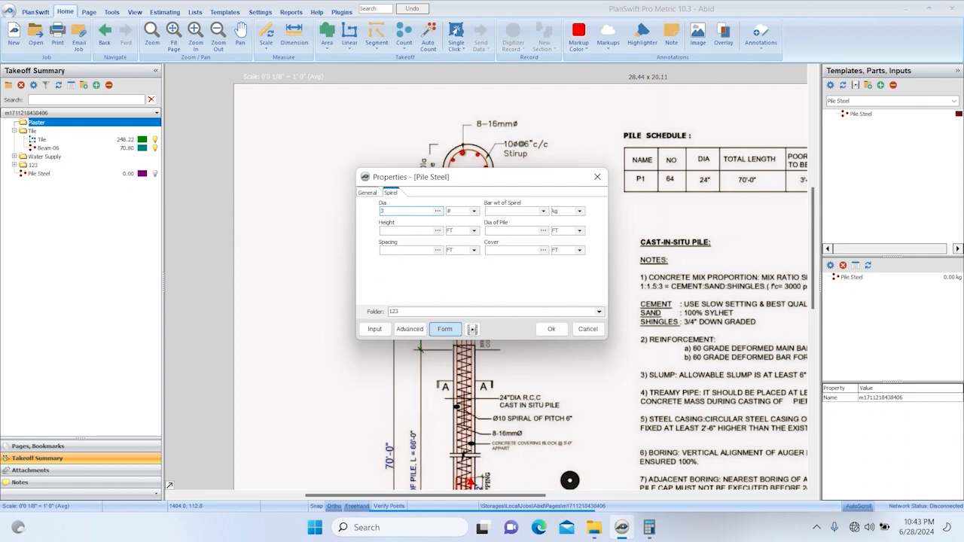
{"action": "left_click", "coordinate": [543, 211]}
{"action": "left_click", "coordinate": [504, 224]}
Set Height 66, Dia of Pile 2, Spacing .33 and Cover .166, confirm, and place a count point on the pile drawing
{"action": "left_click", "coordinate": [403, 232]}
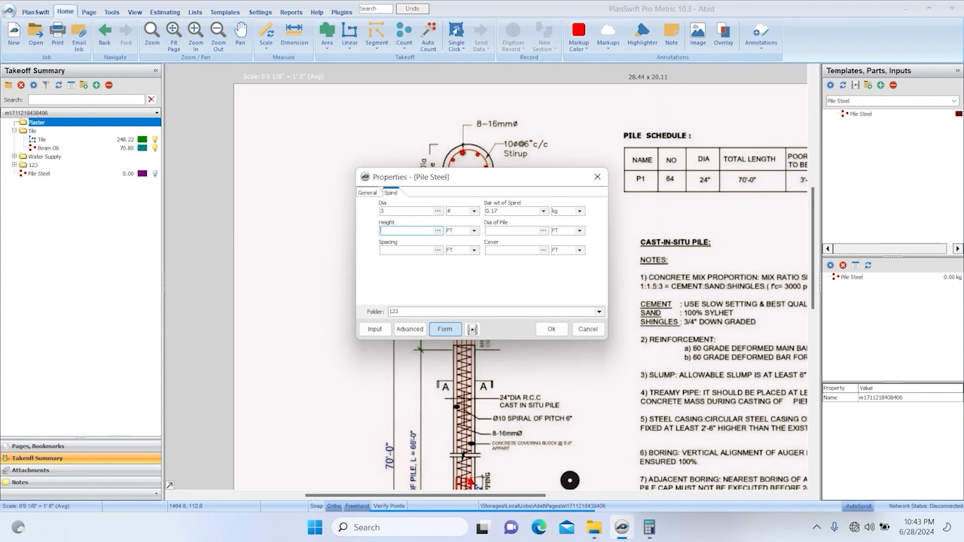
{"action": "left_click", "coordinate": [505, 231]}
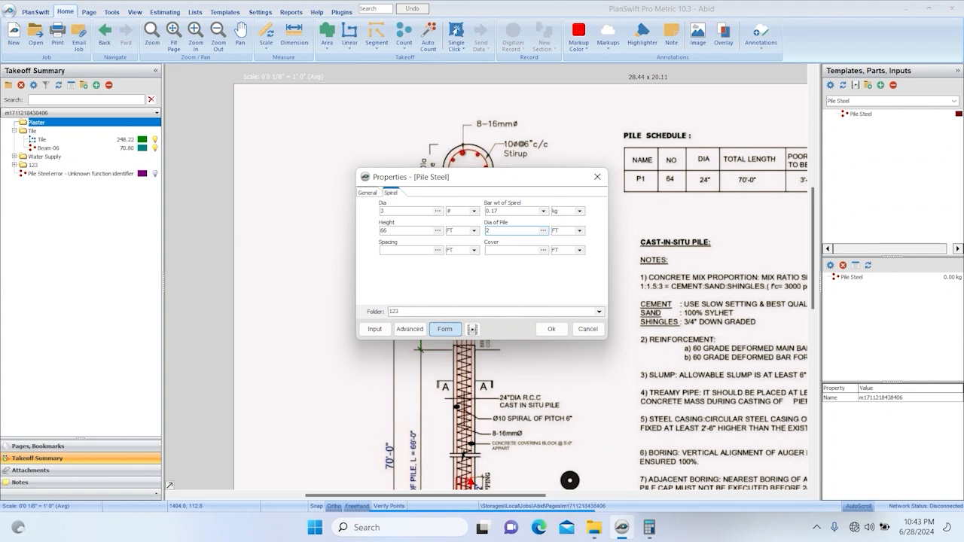
{"action": "left_click", "coordinate": [406, 250]}
{"action": "left_click", "coordinate": [490, 250]}
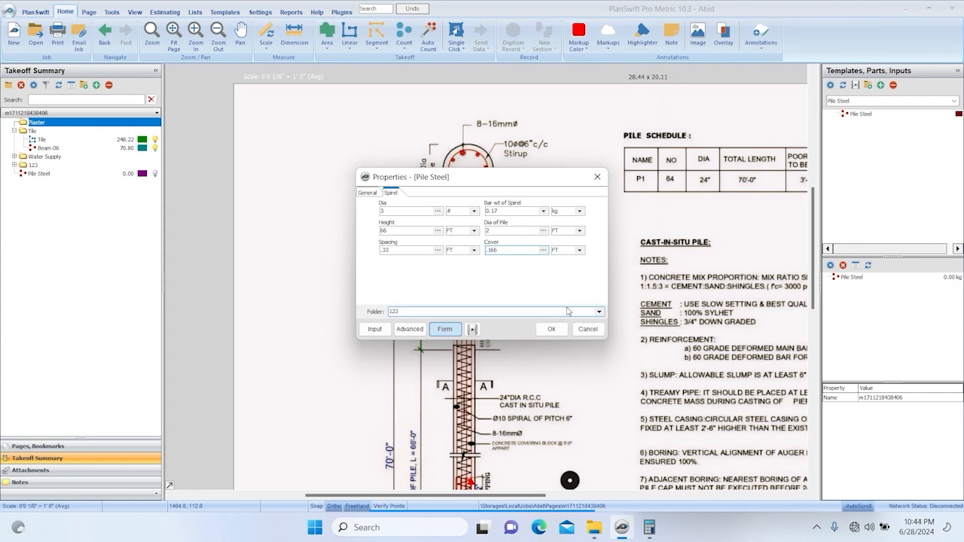
{"action": "left_click", "coordinate": [552, 329]}
{"action": "left_click", "coordinate": [462, 335]}
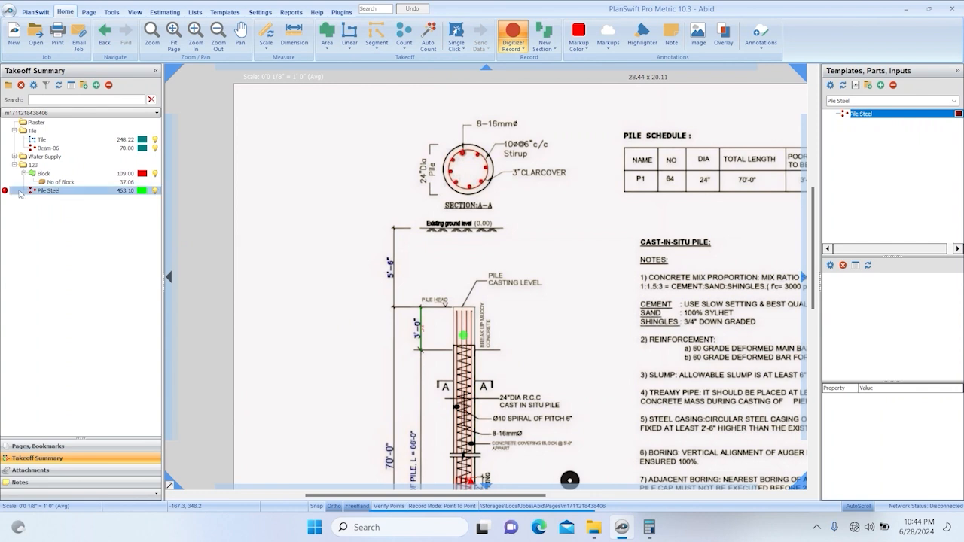